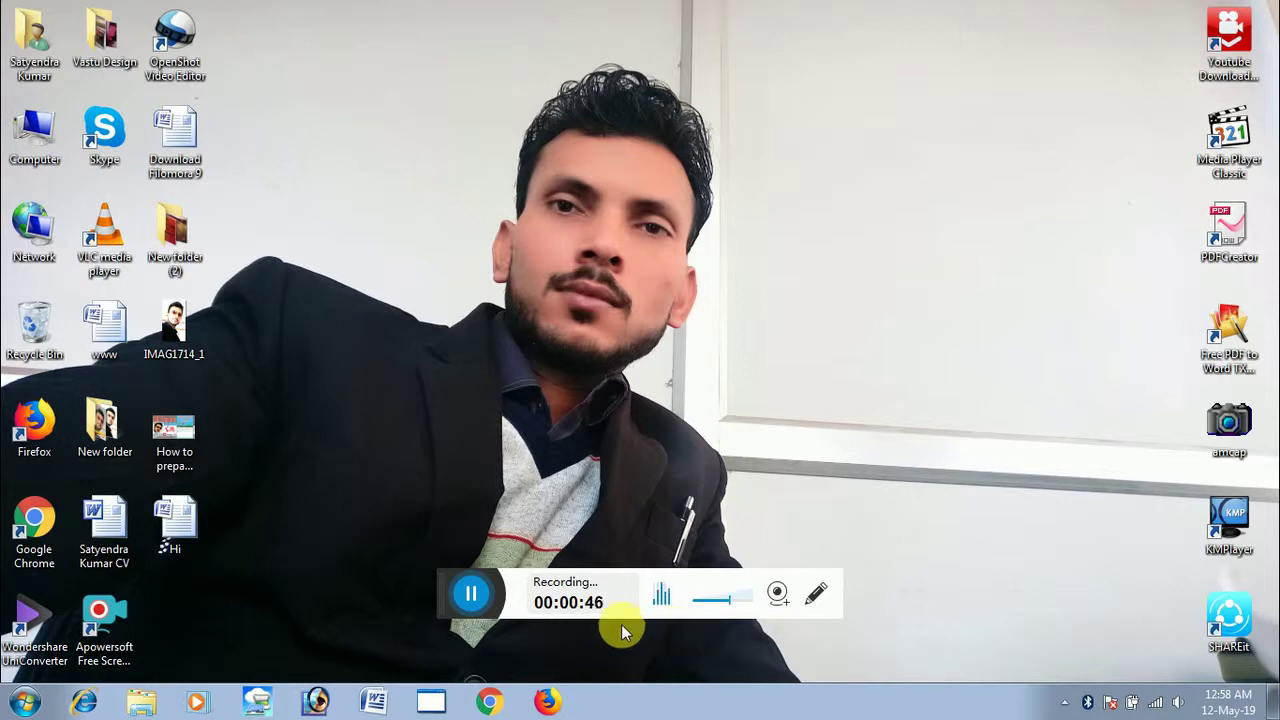
Step: Launch Excel 2007 and enter headings Sr.No and Employee Name in A1:B1, fitting column B
click(22, 702)
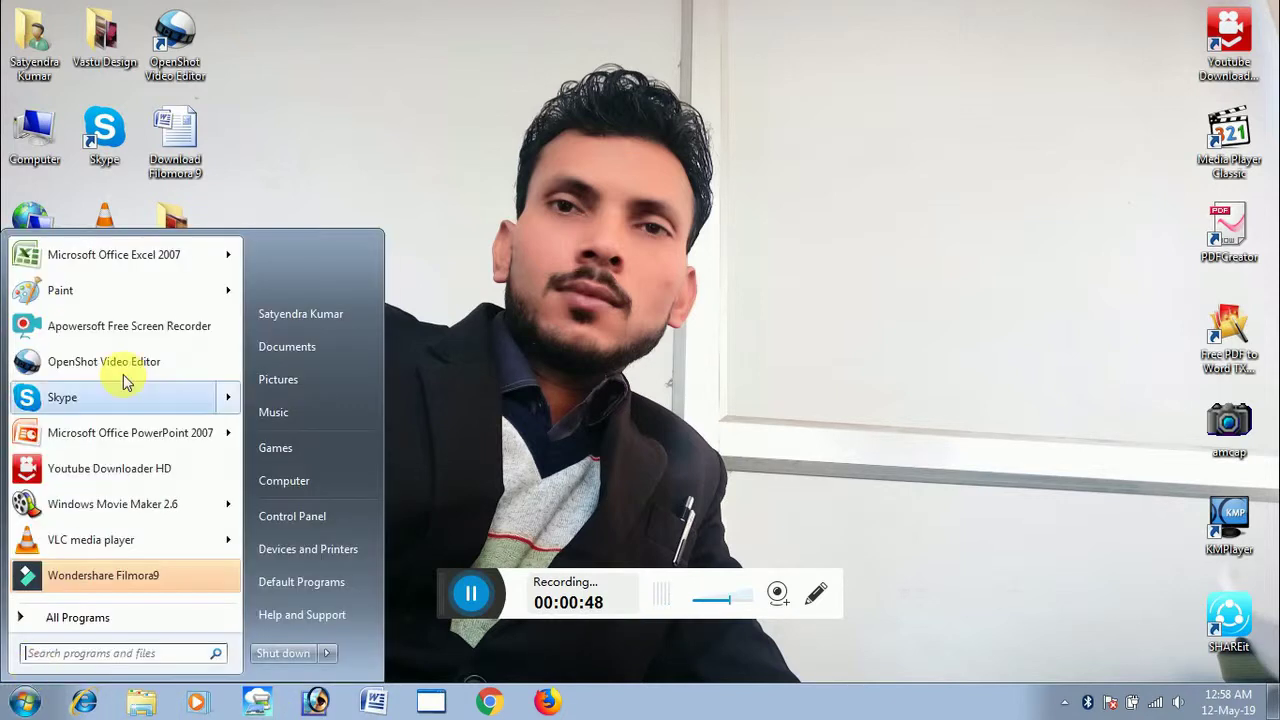
click(130, 258)
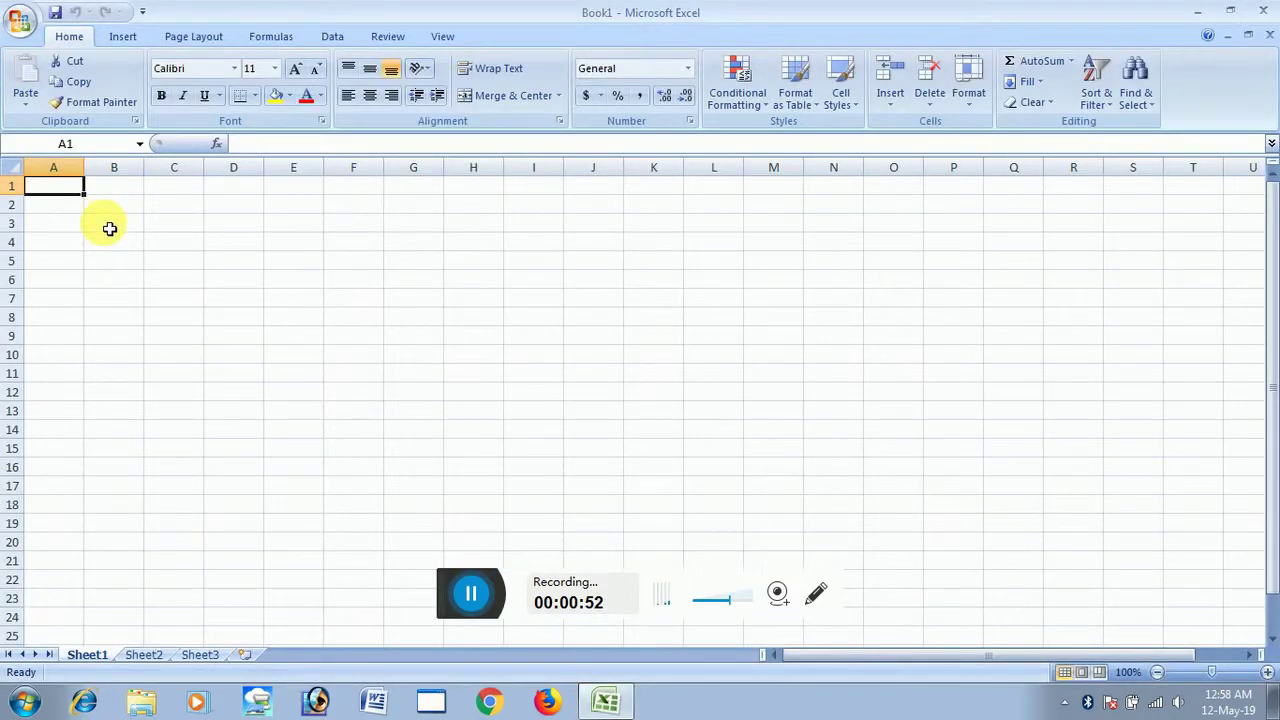
text(S)
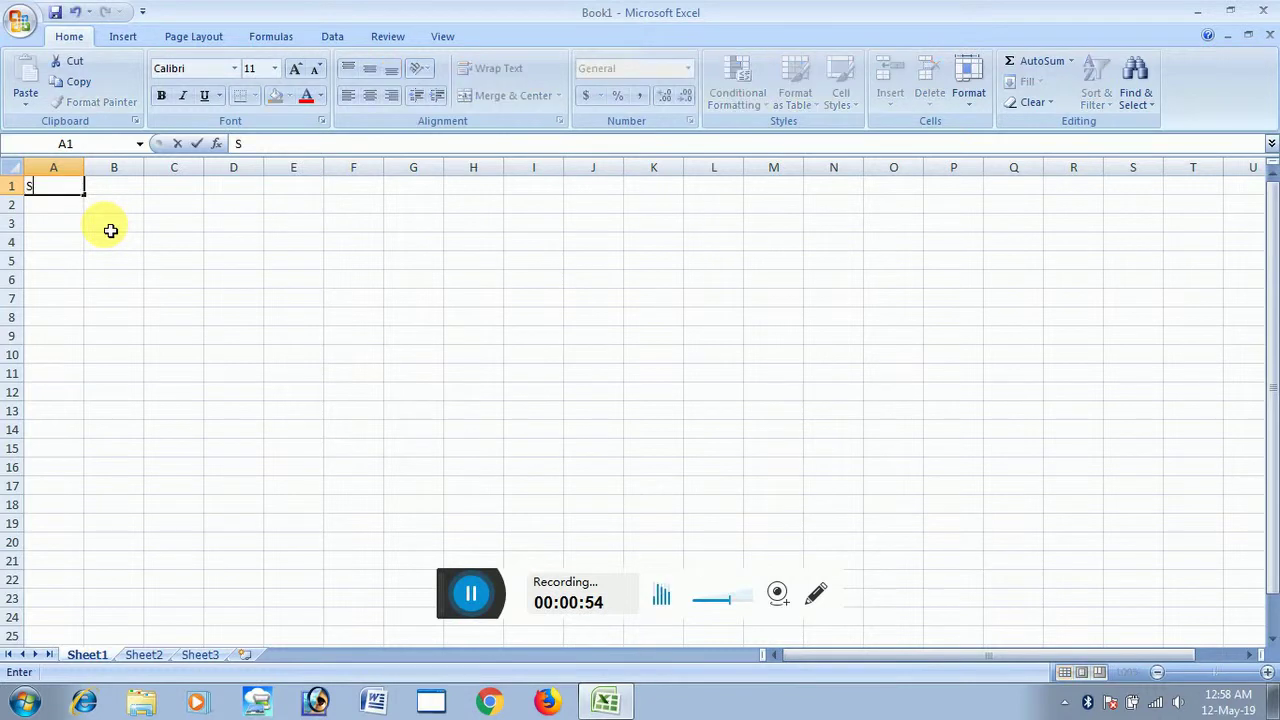
text(r.N)
text(o.)
key(Tab)
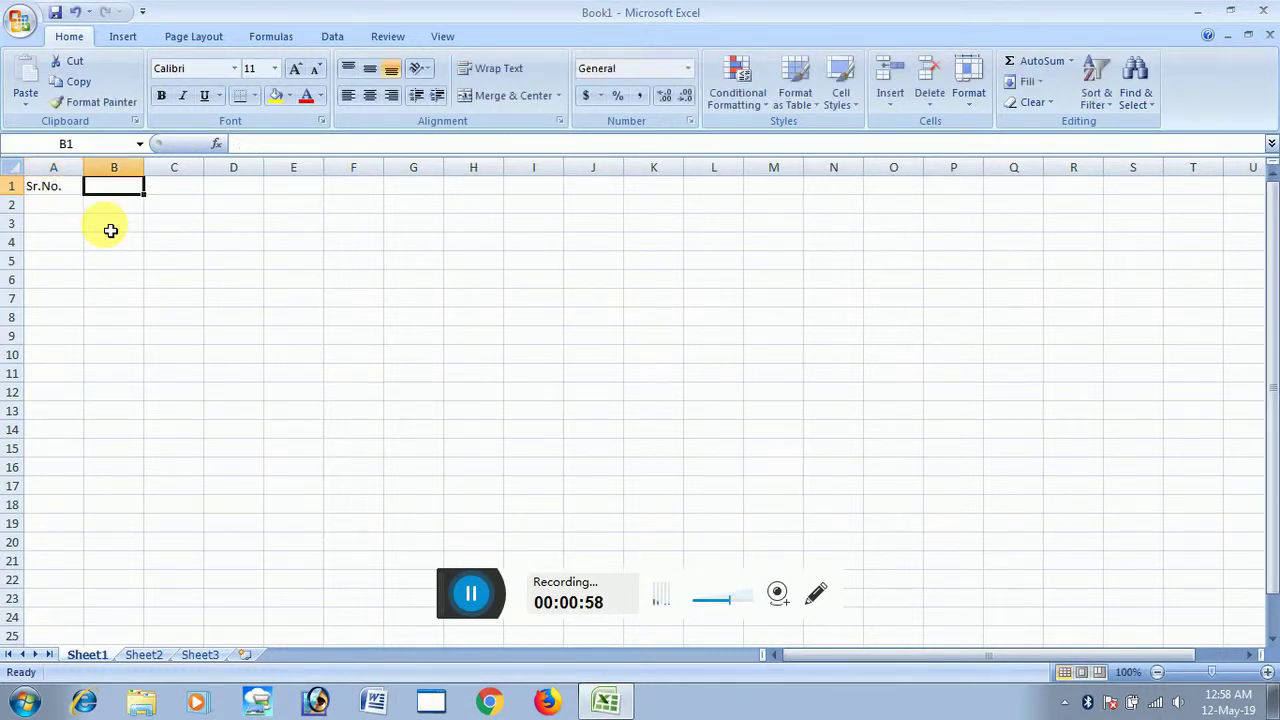
text(E)
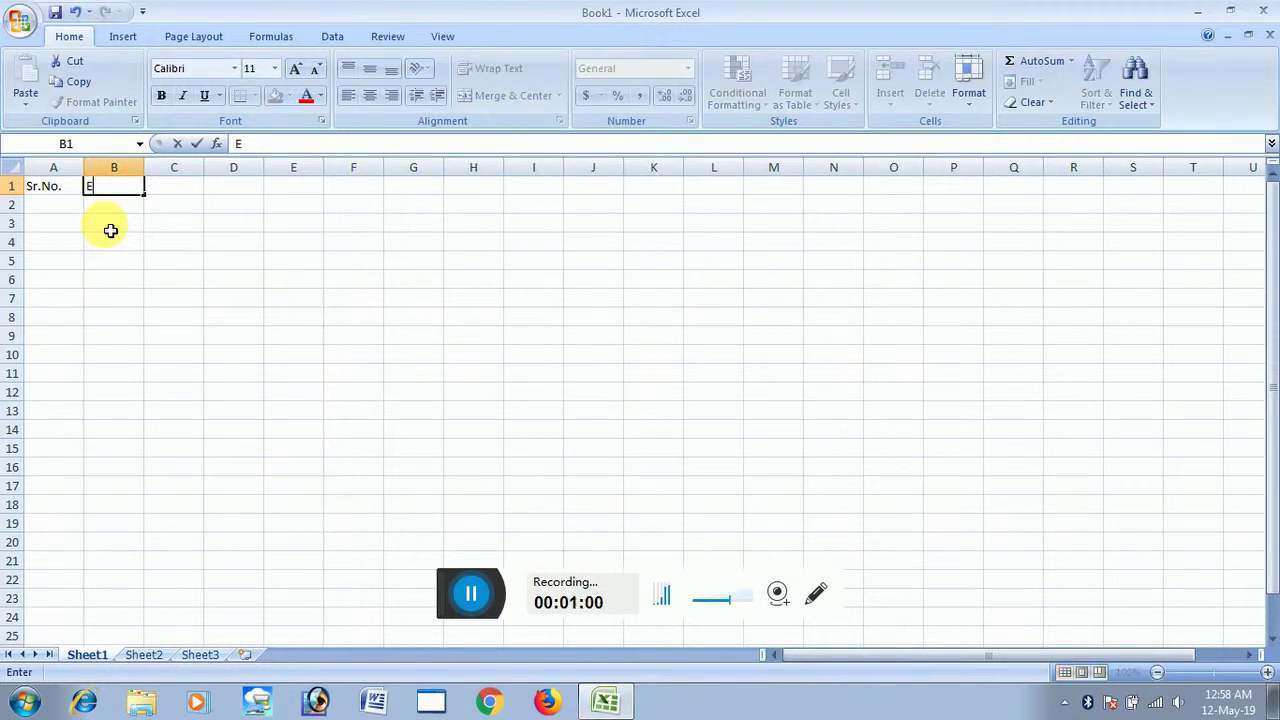
text(mploye)
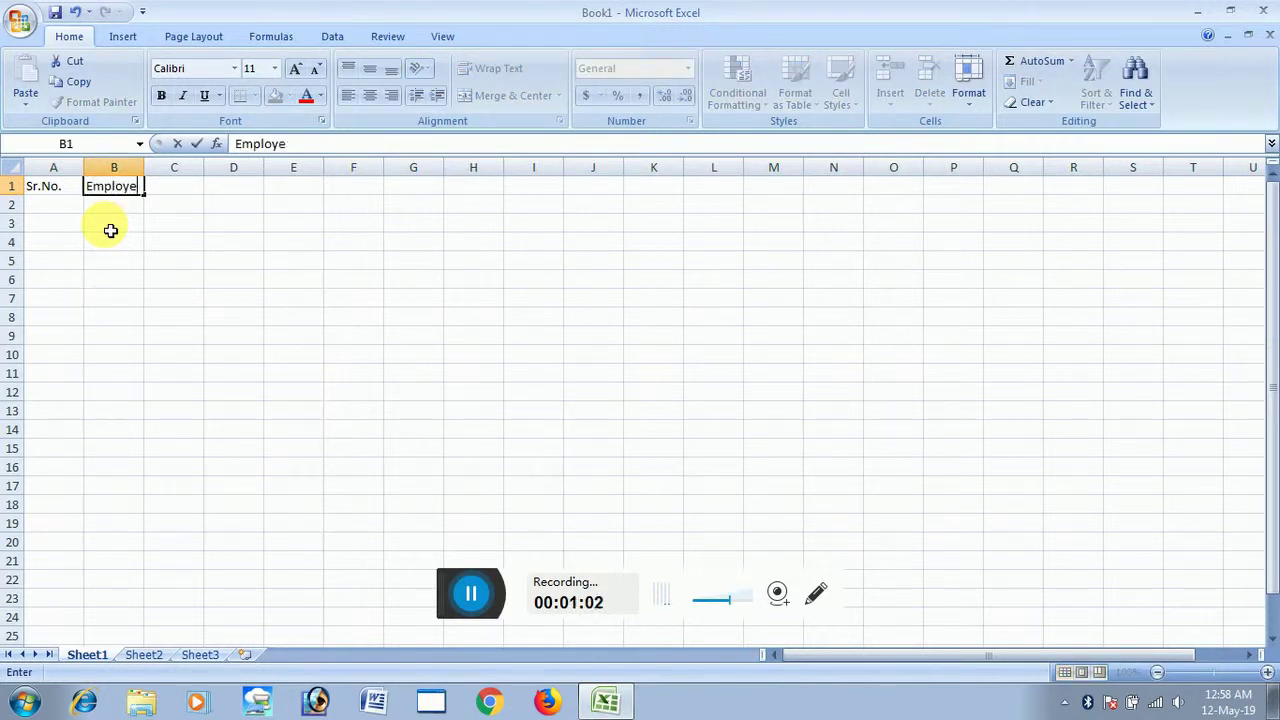
text(e Na)
text(me)
key(Tab)
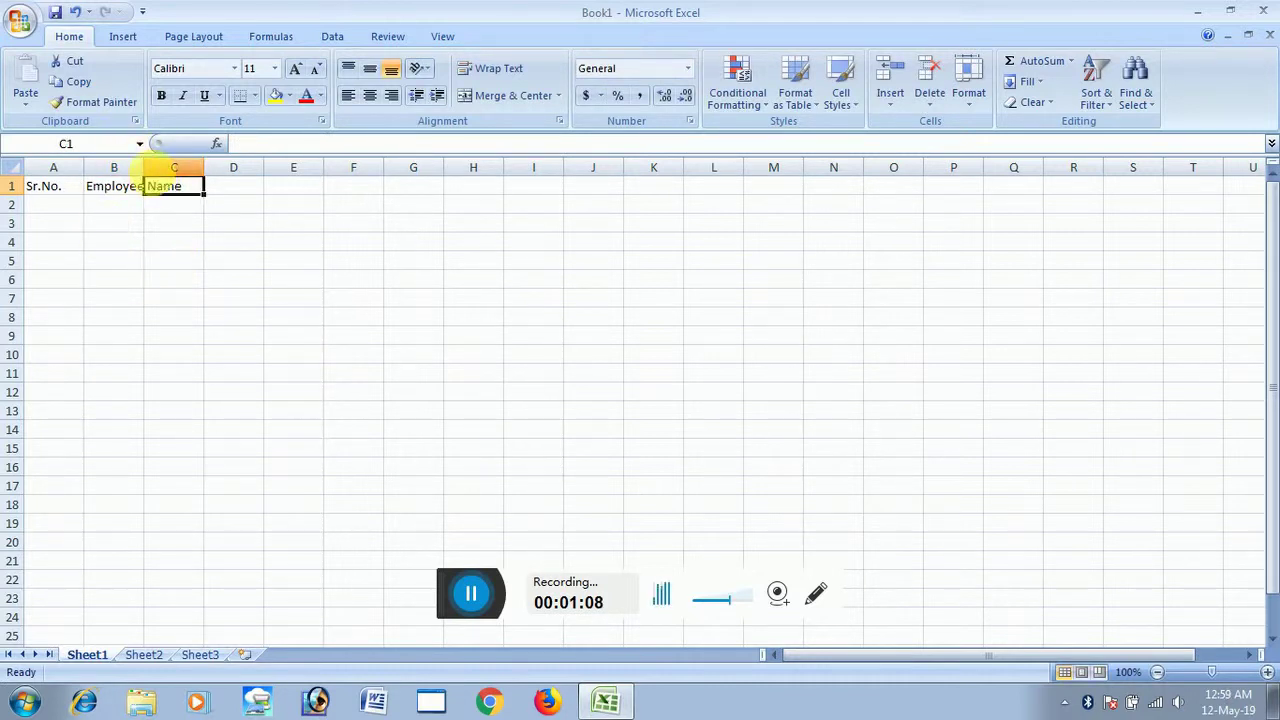
double_click(144, 167)
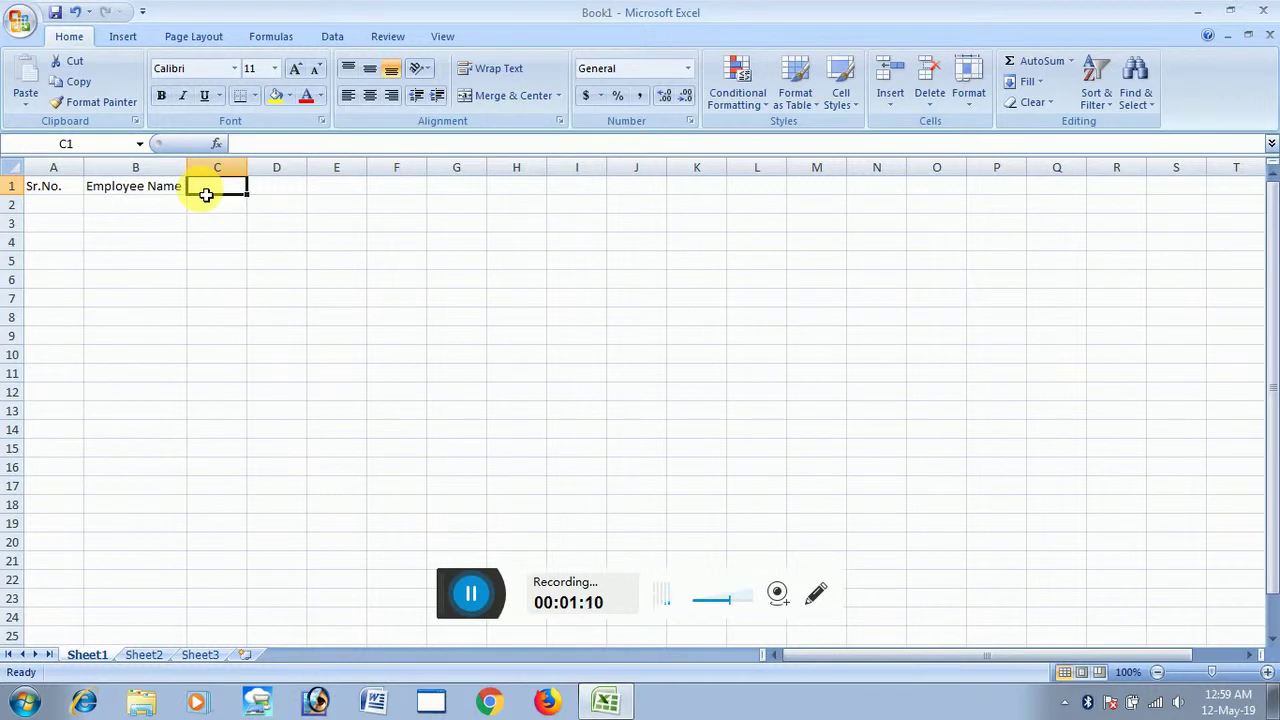
Step: Add Father Name and Designation headings in C1 and D1, widening columns C and D
text(Father )
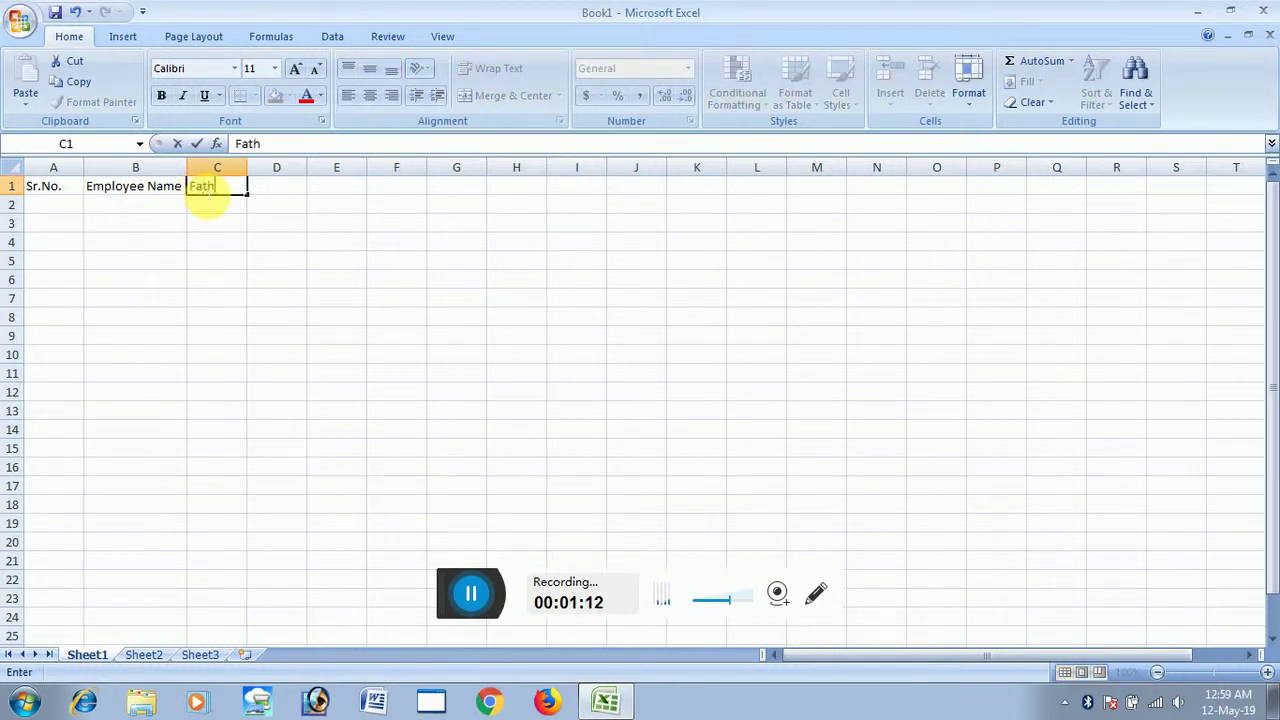
text(Nam)
text(w)
key(BackSpace)
text(e)
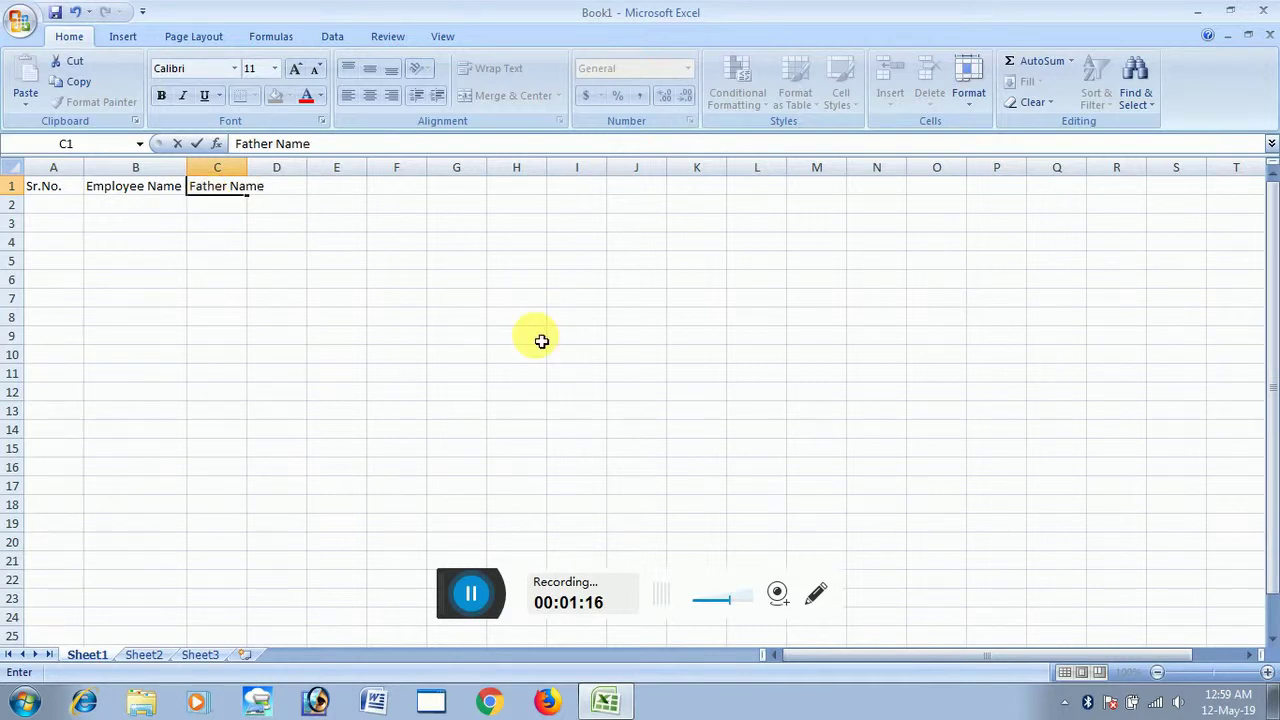
drag(400, 298, 340, 298)
double_click(255, 178)
click(297, 188)
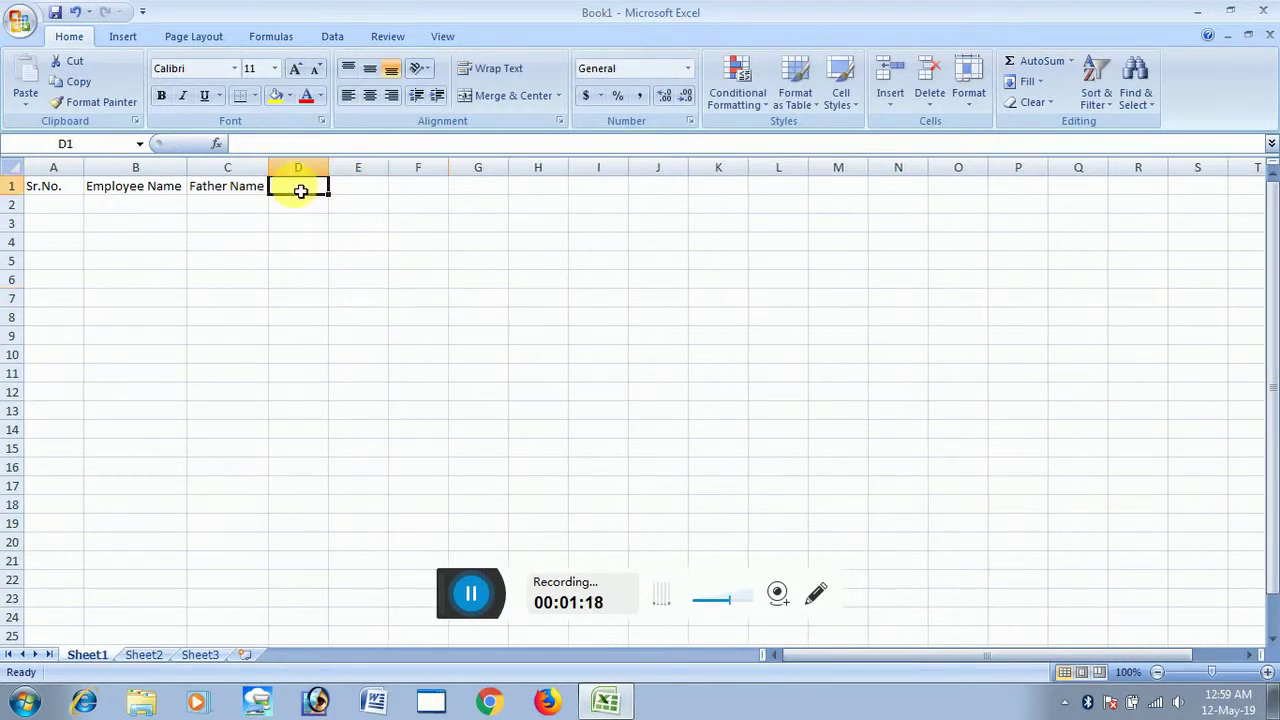
text(D)
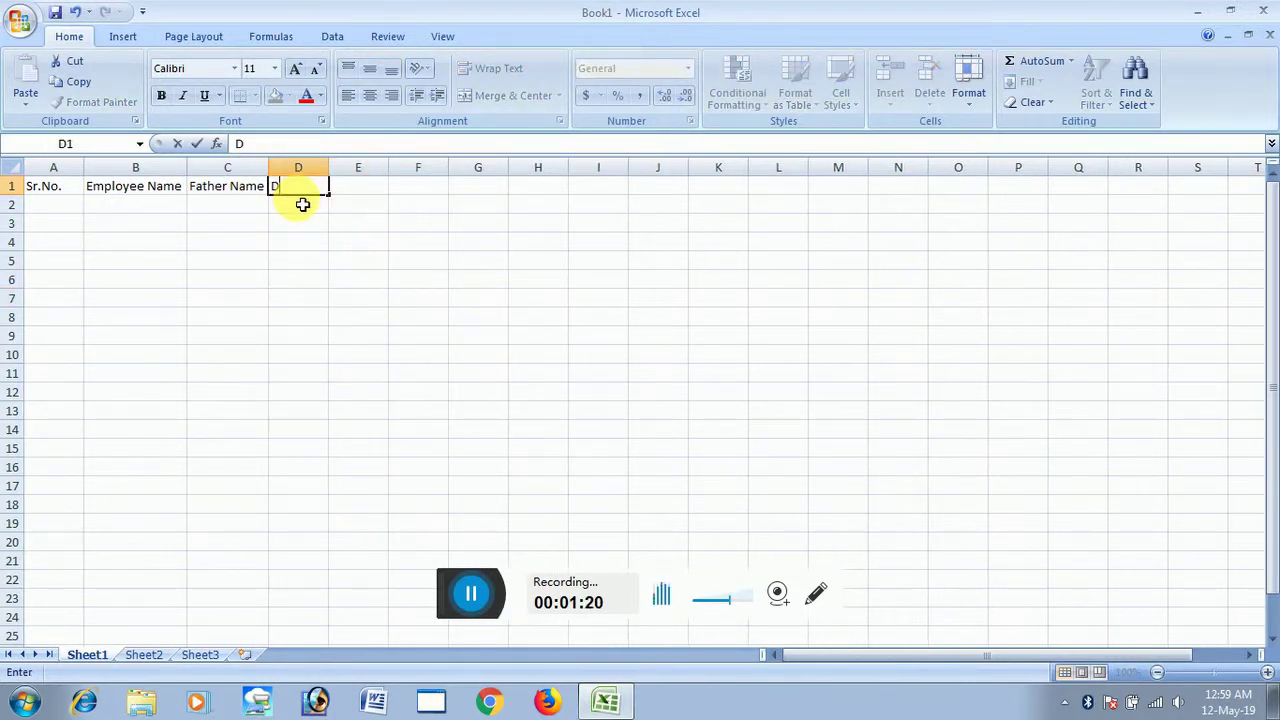
text(esig)
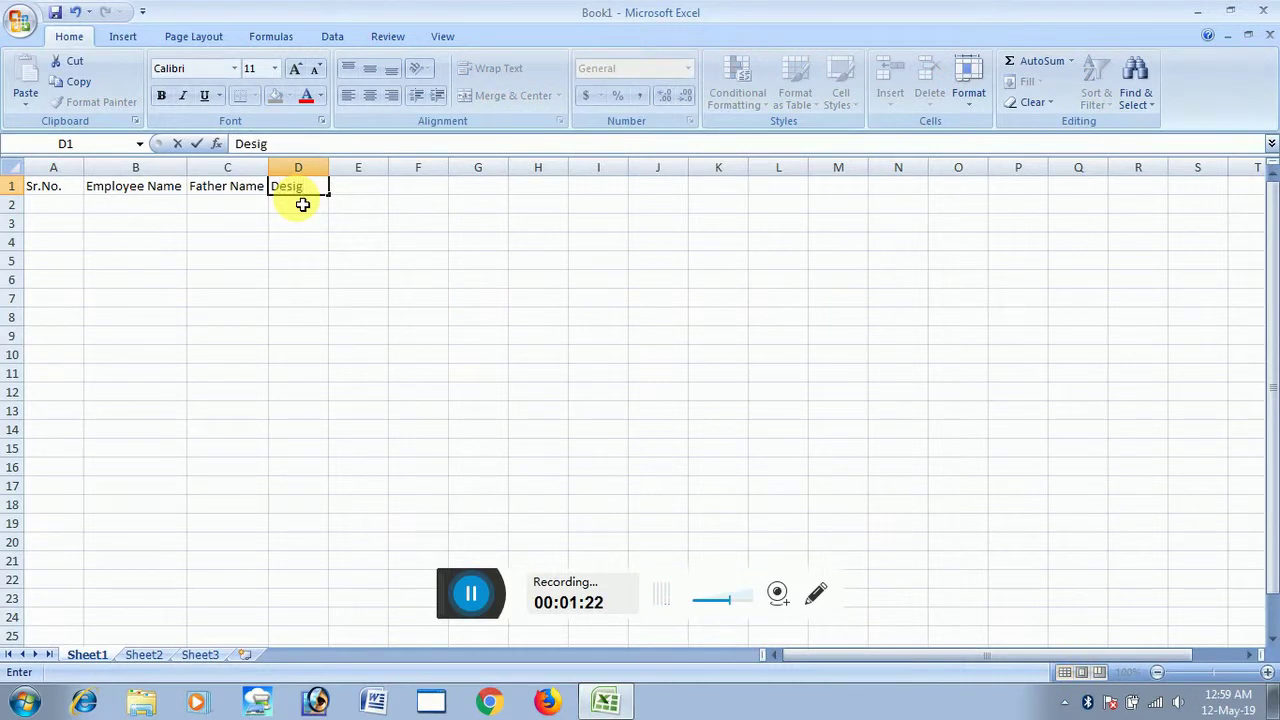
text(nat)
text(ion)
click(338, 228)
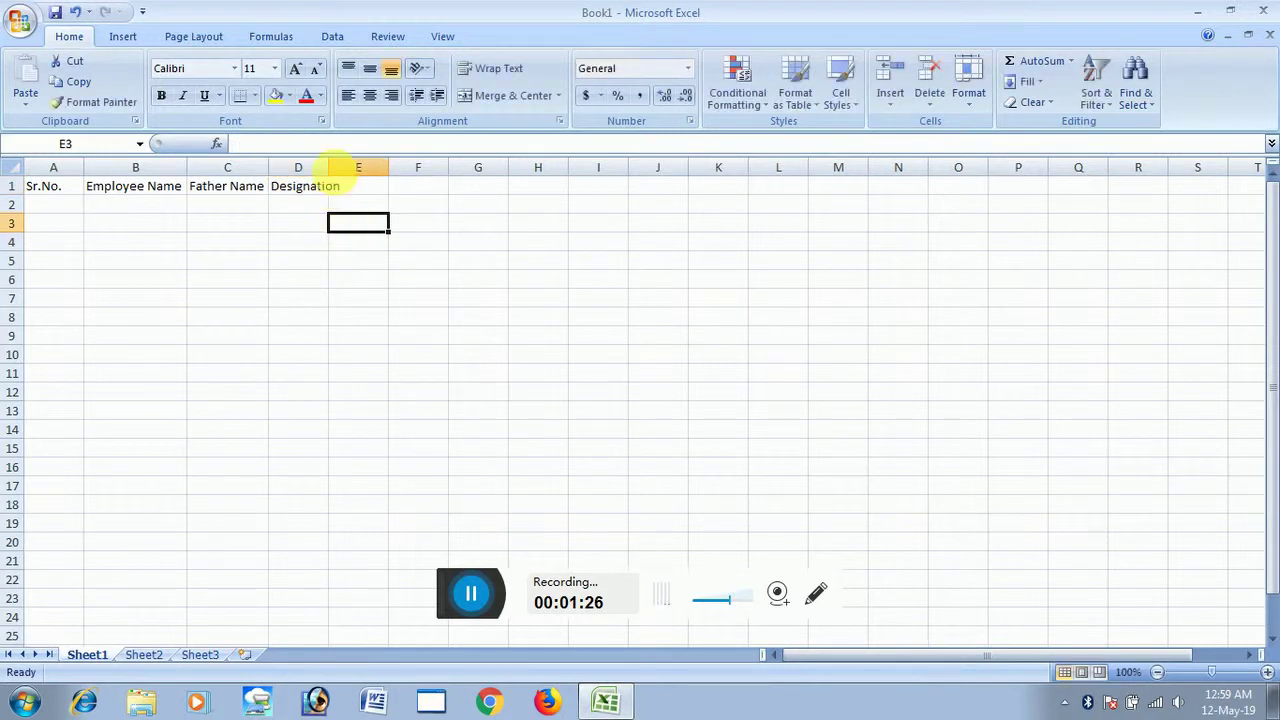
drag(329, 167, 345, 167)
Step: Add the Department heading in E1, fit column E, and start Duty Hour in F1
click(370, 196)
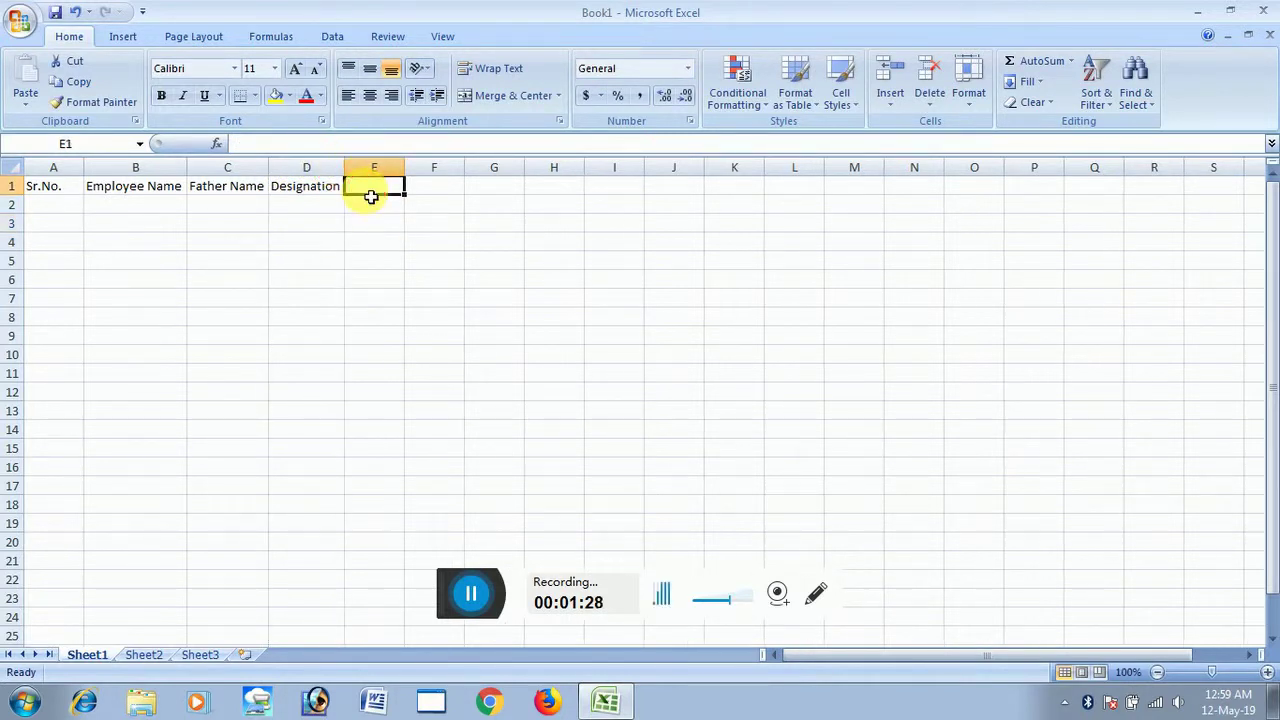
text(Depa)
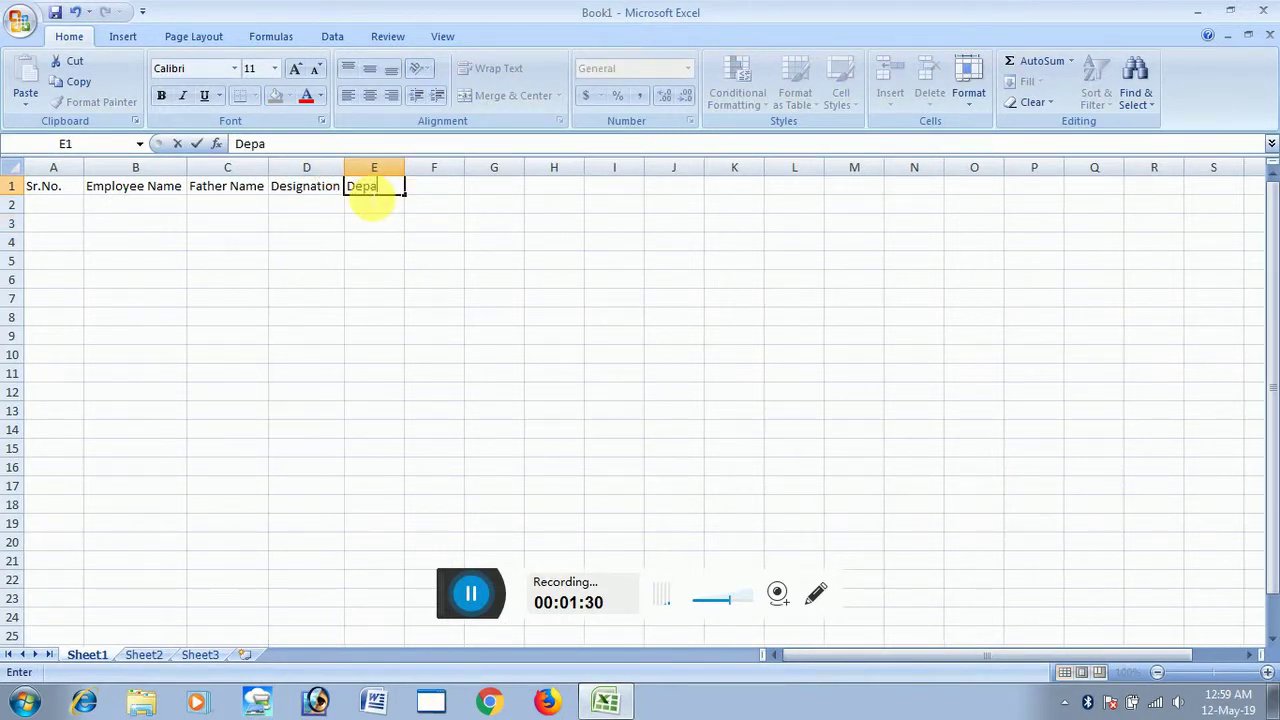
text(rtment)
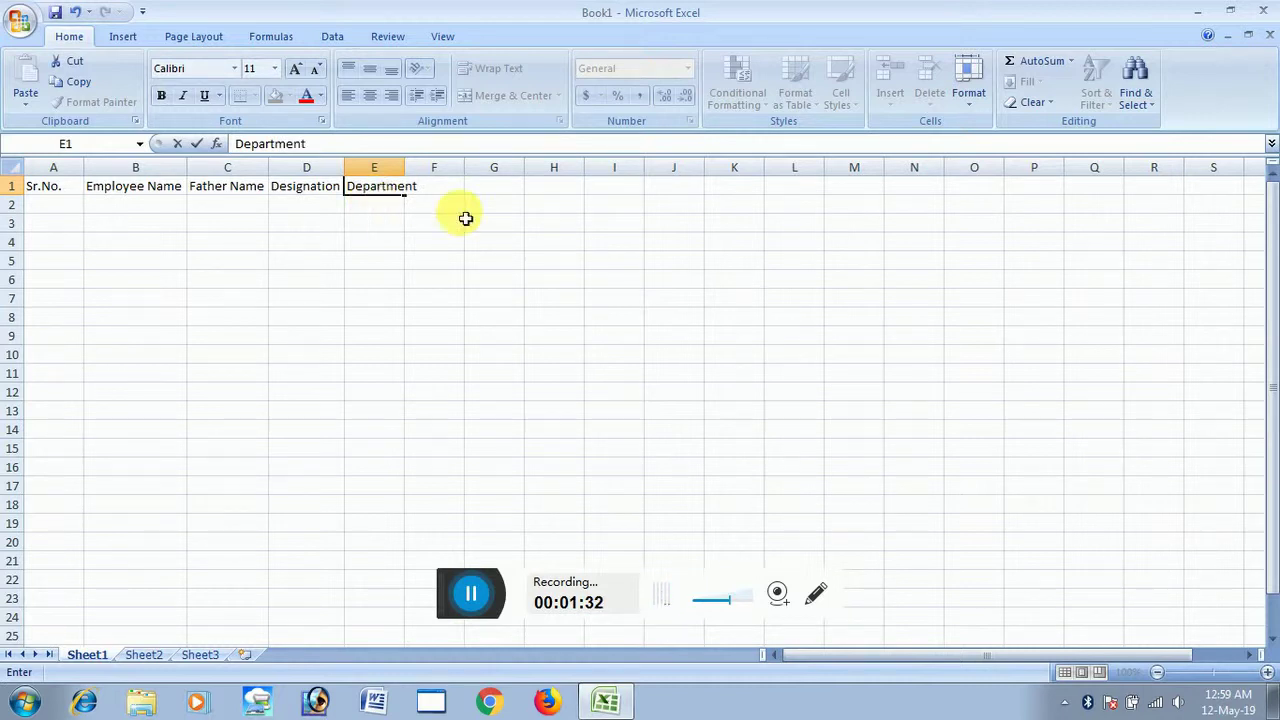
click(430, 259)
double_click(413, 178)
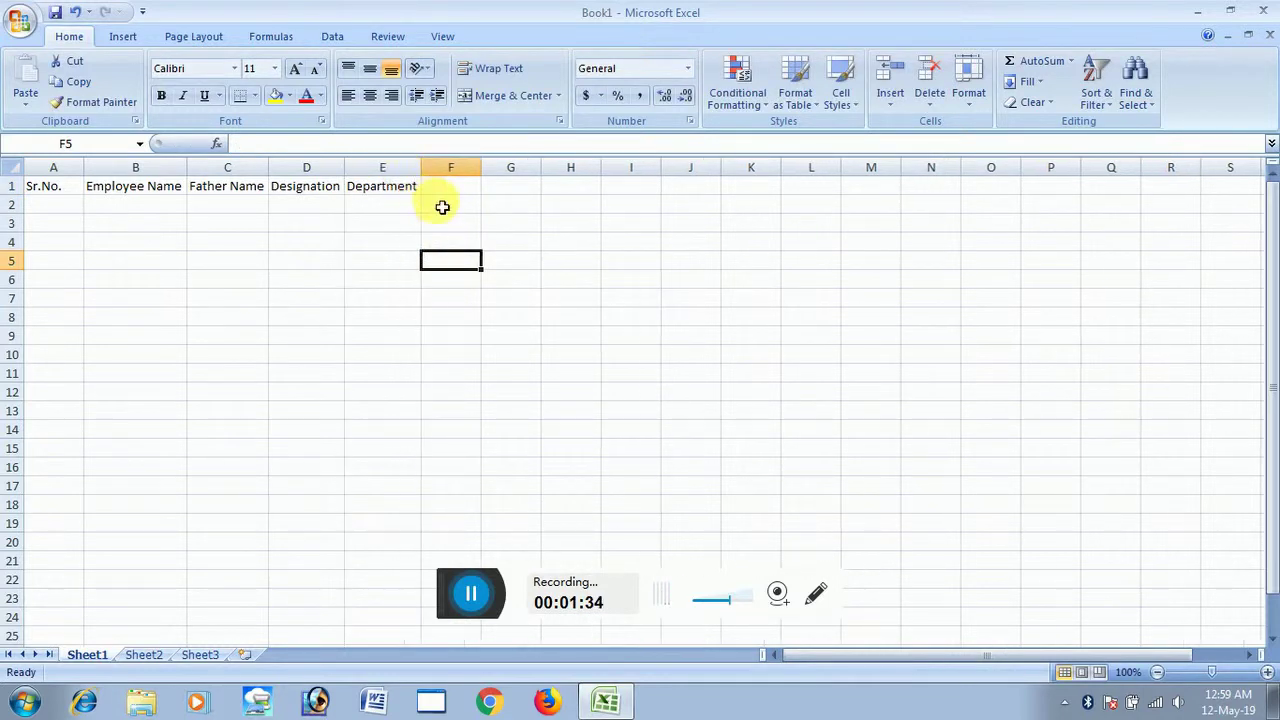
click(443, 190)
text(D)
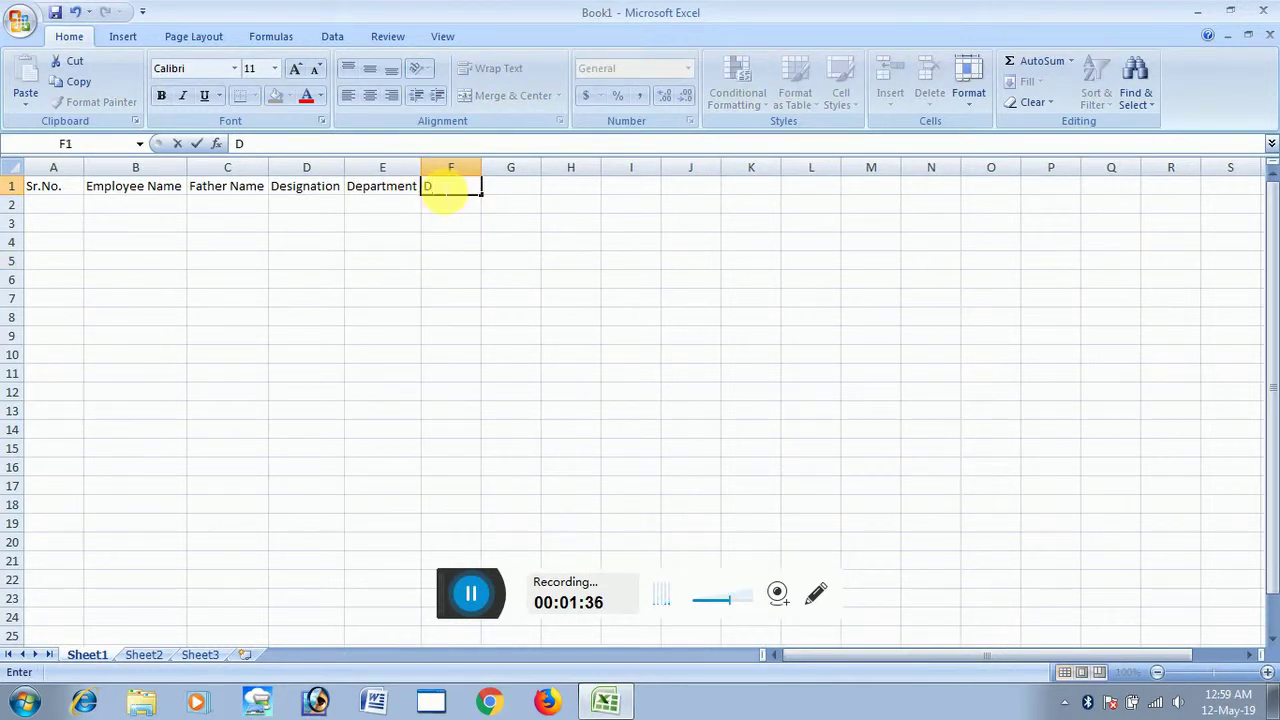
text(uty H)
text(our)
Step: Finish Duty Hour in F1 and add Salary and Payble Days in G1–H1, fitting columns F and H
click(455, 221)
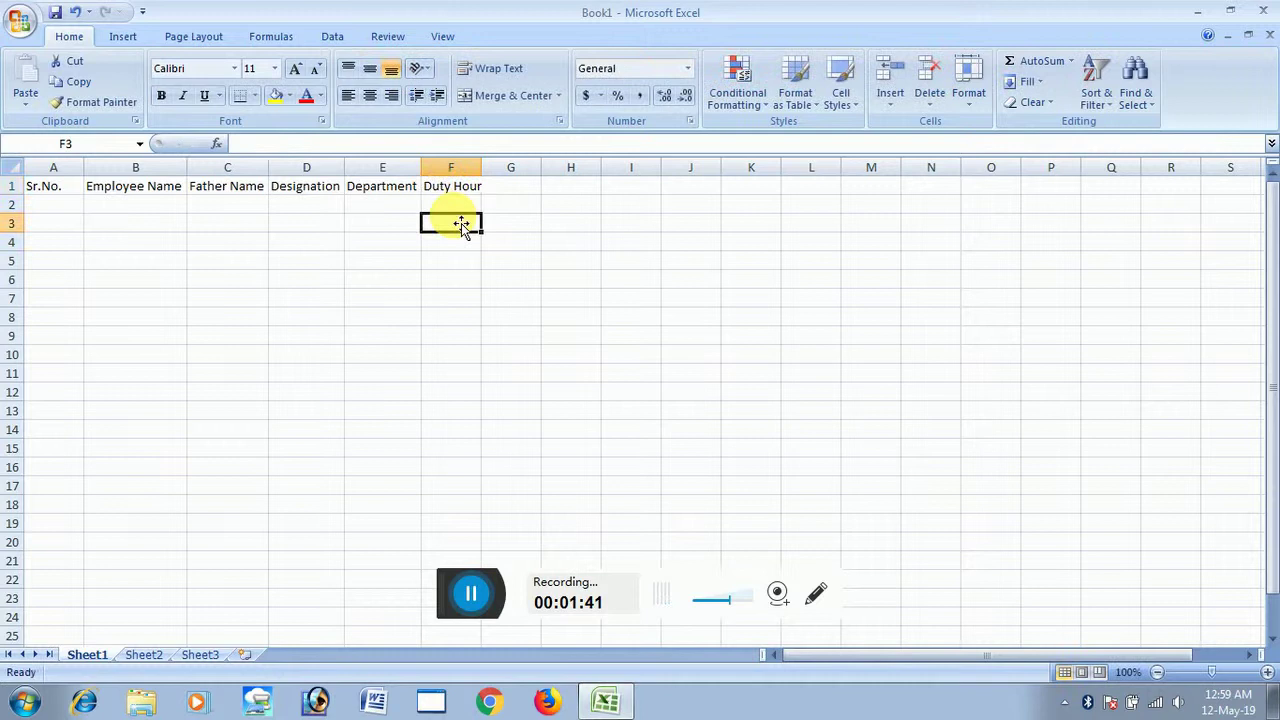
double_click(490, 168)
click(518, 196)
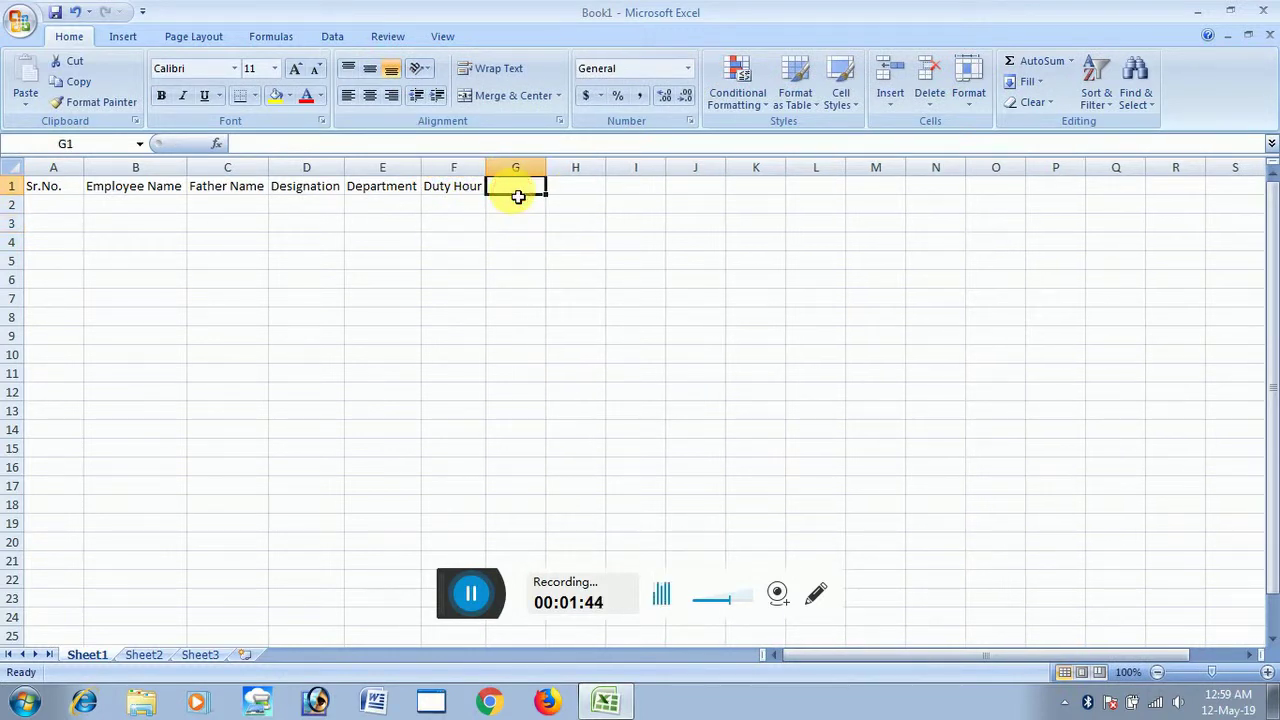
text(Sal)
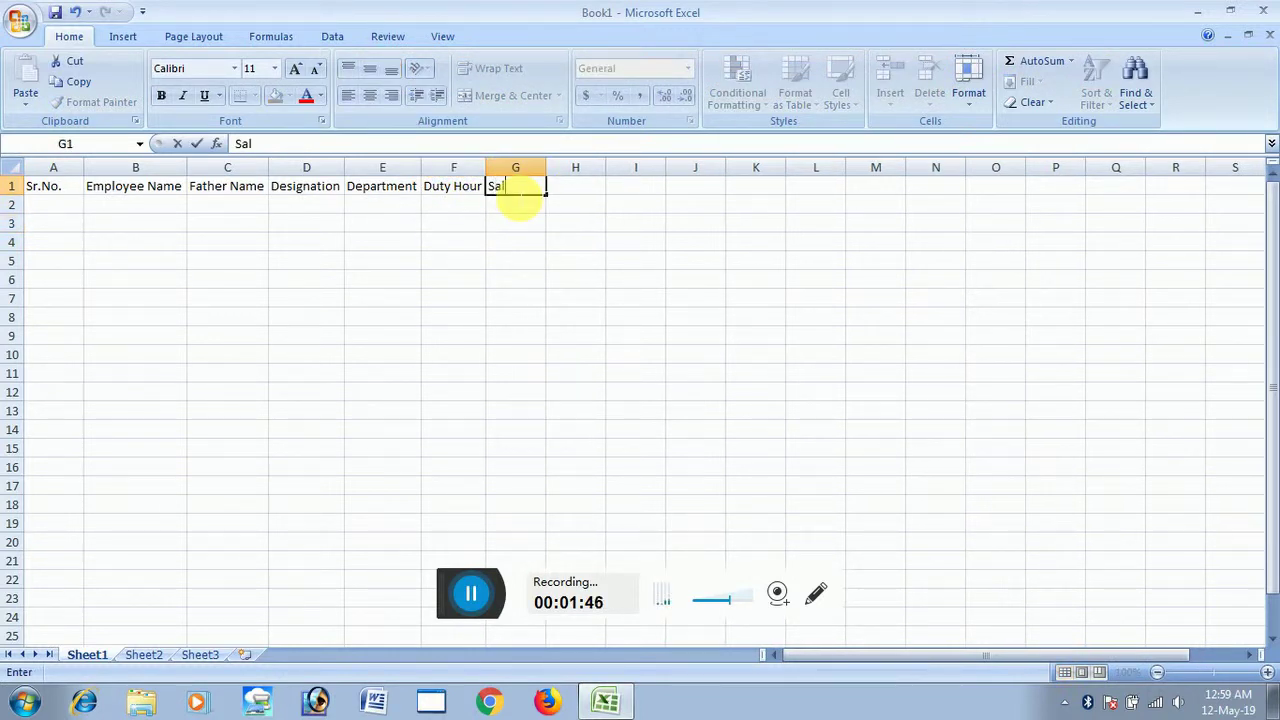
text(ary)
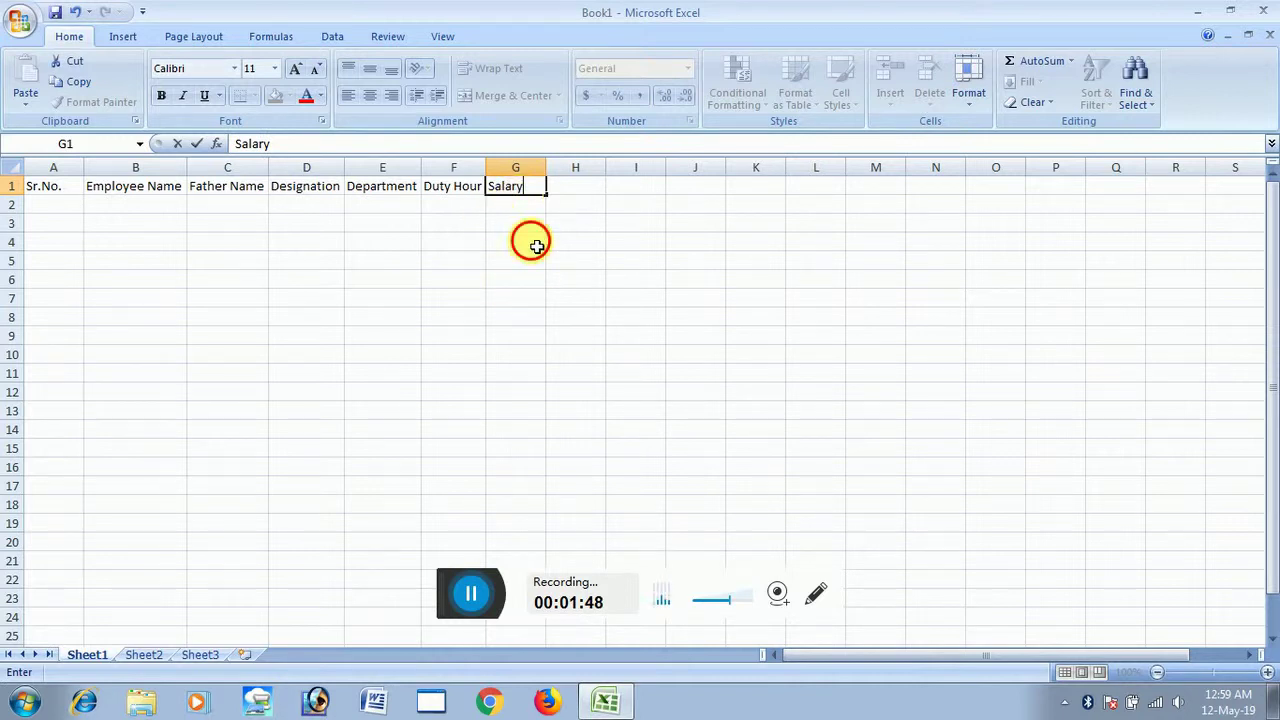
click(529, 240)
click(575, 192)
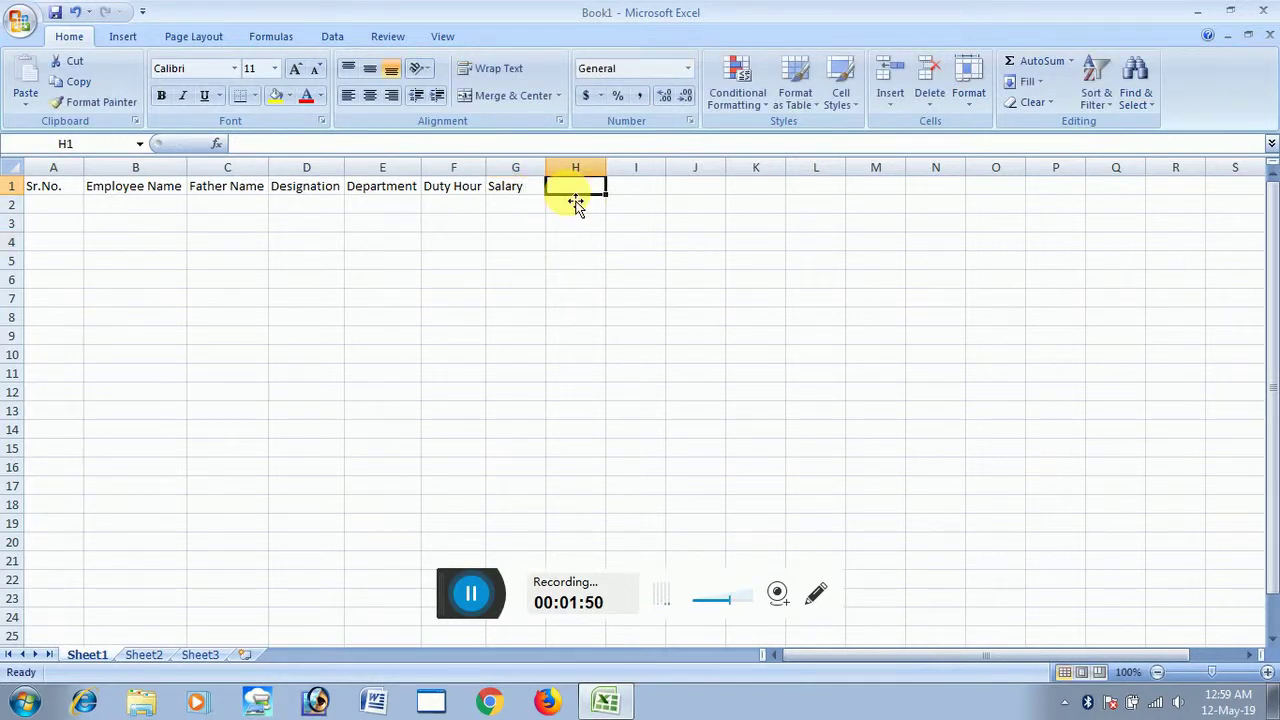
text(Paybl)
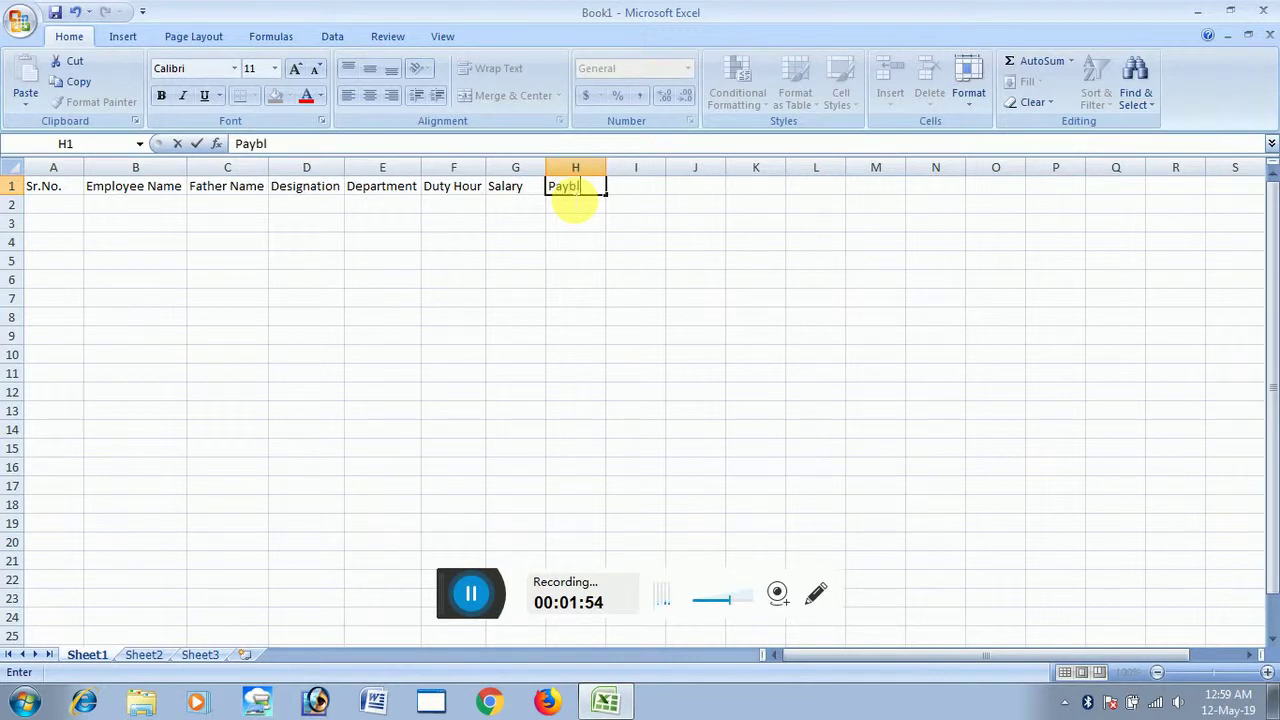
text(a)
text(ys)
drag(590, 279, 590, 262)
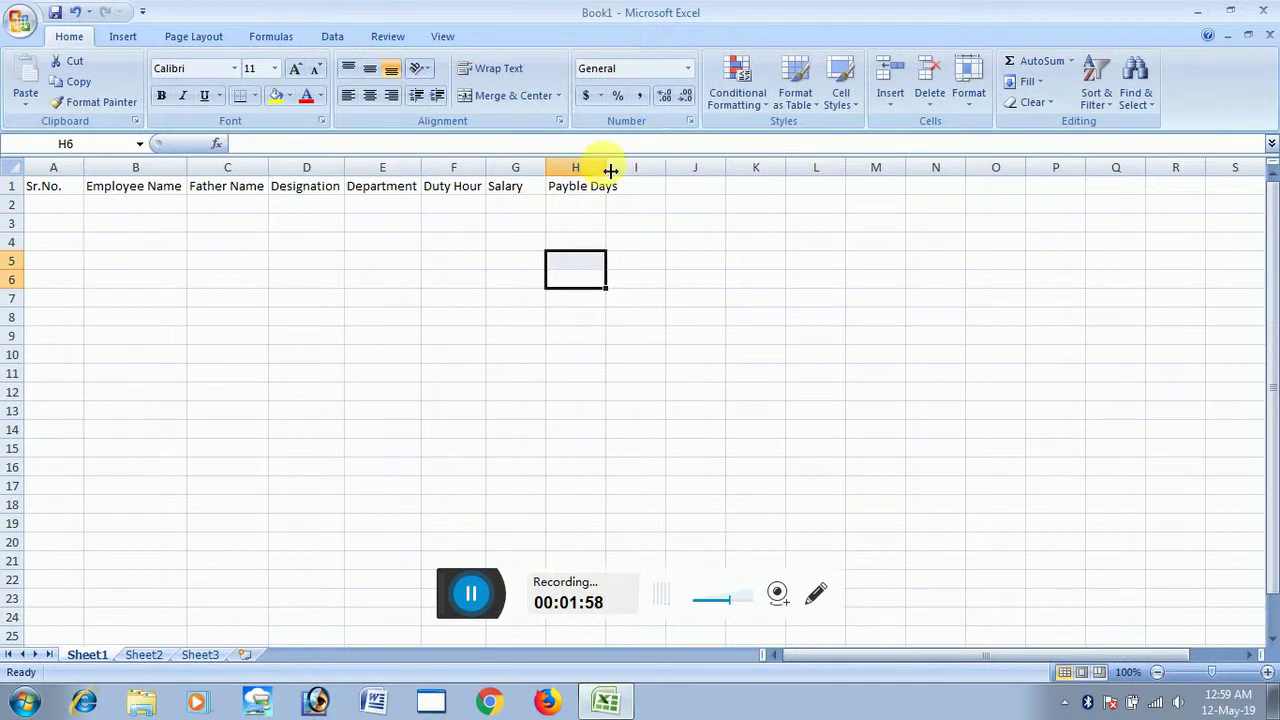
double_click(606, 167)
Step: Add the Days Amount heading in I1 and fit column I to it
click(652, 190)
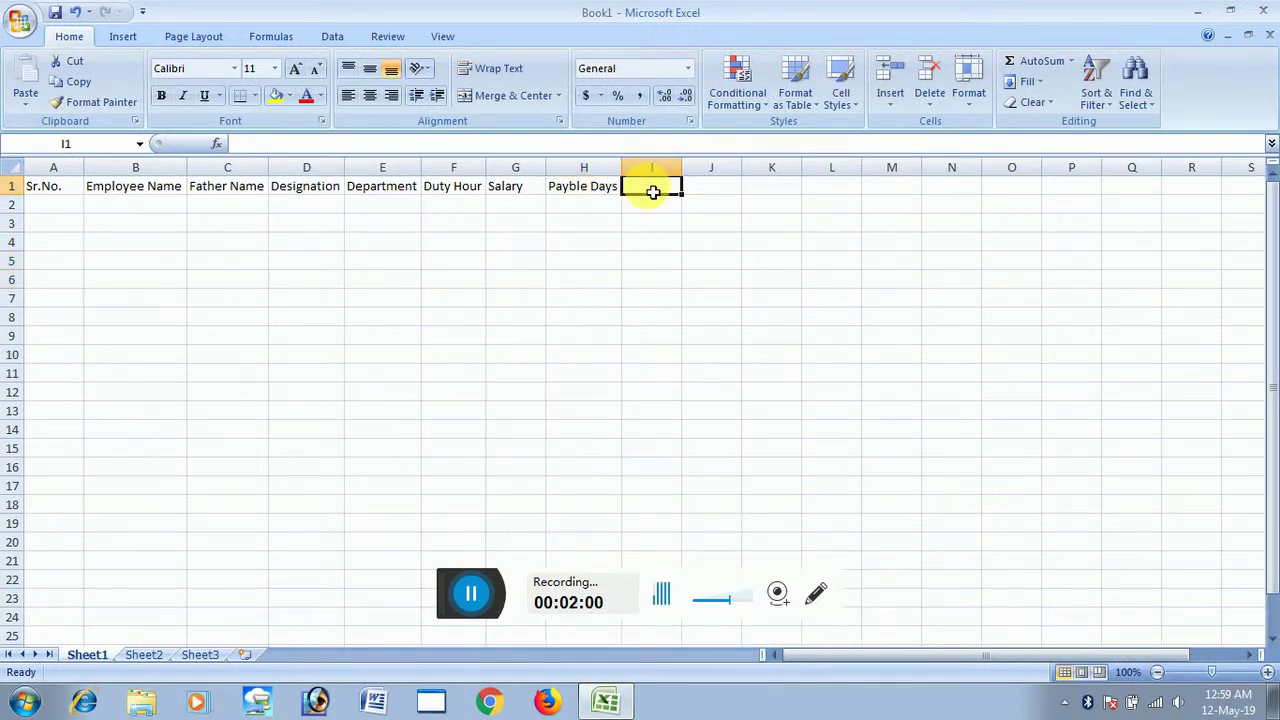
text(Daysc)
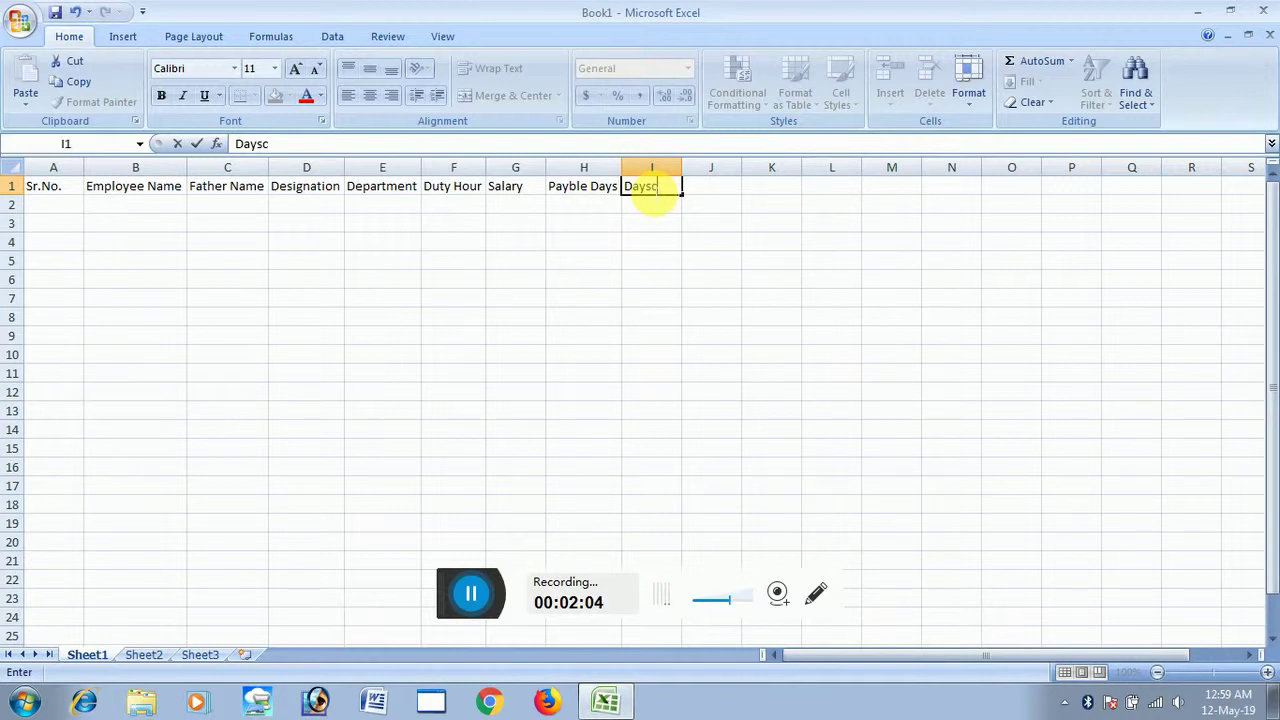
key(BackSpace)
text( Amo)
text(unt)
click(660, 300)
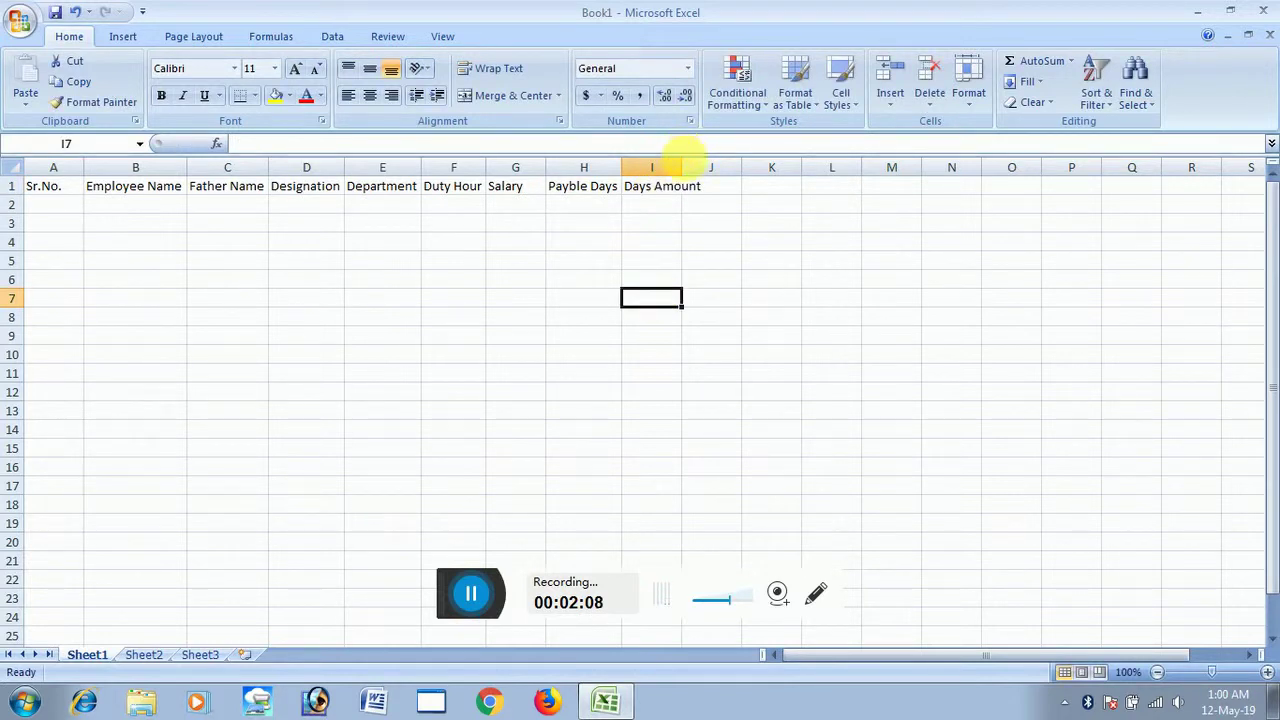
double_click(682, 167)
Step: Add OT Hour in J1 and OT Amount in K1, fitting column K
click(731, 192)
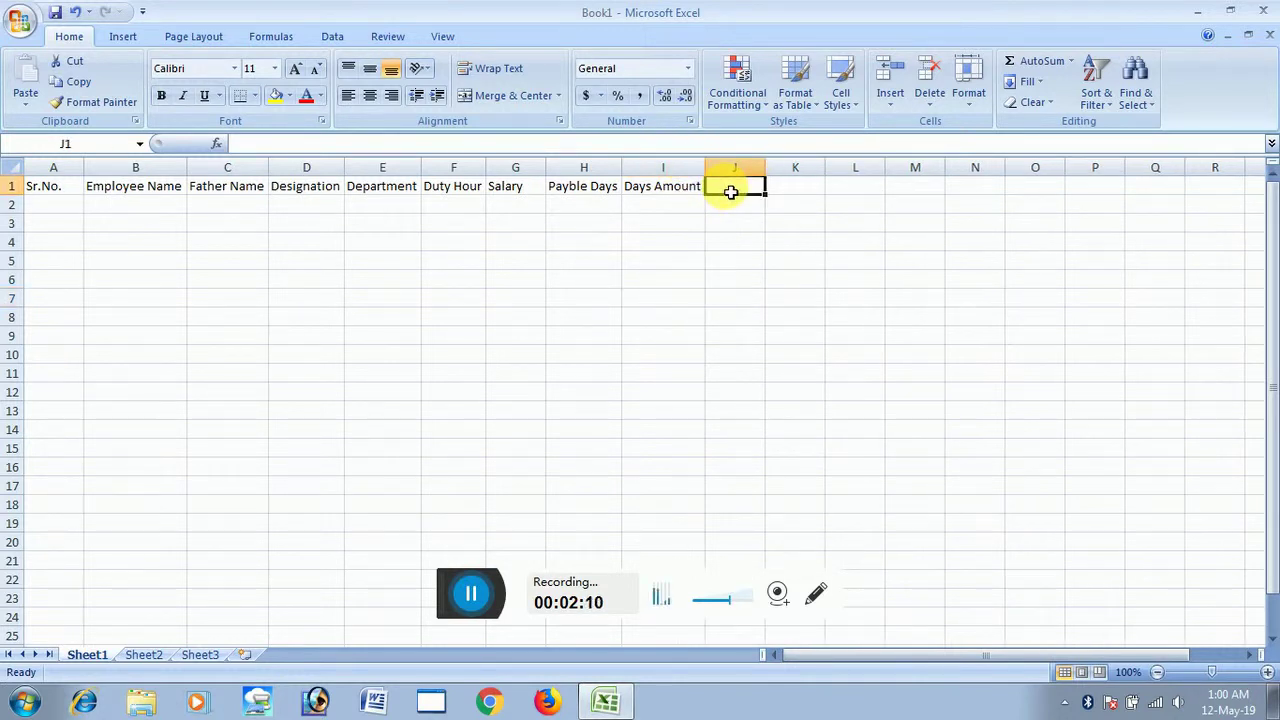
text(OT H)
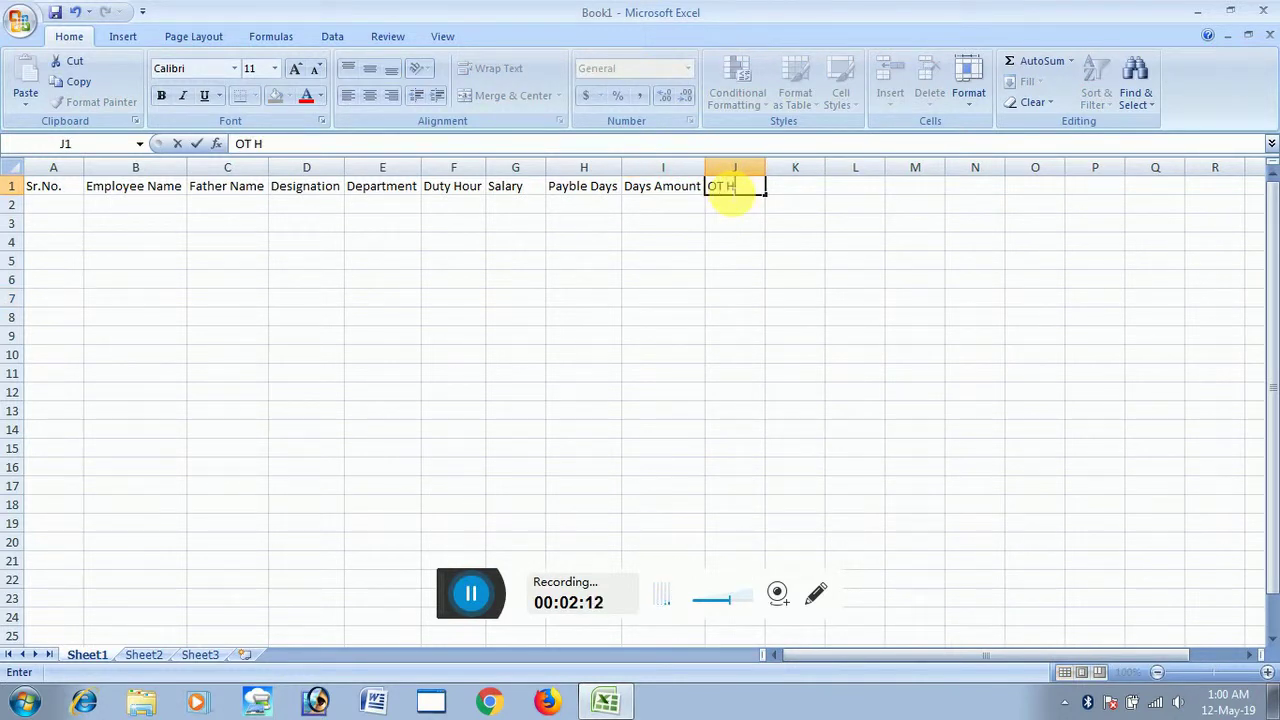
text(our)
key(Return)
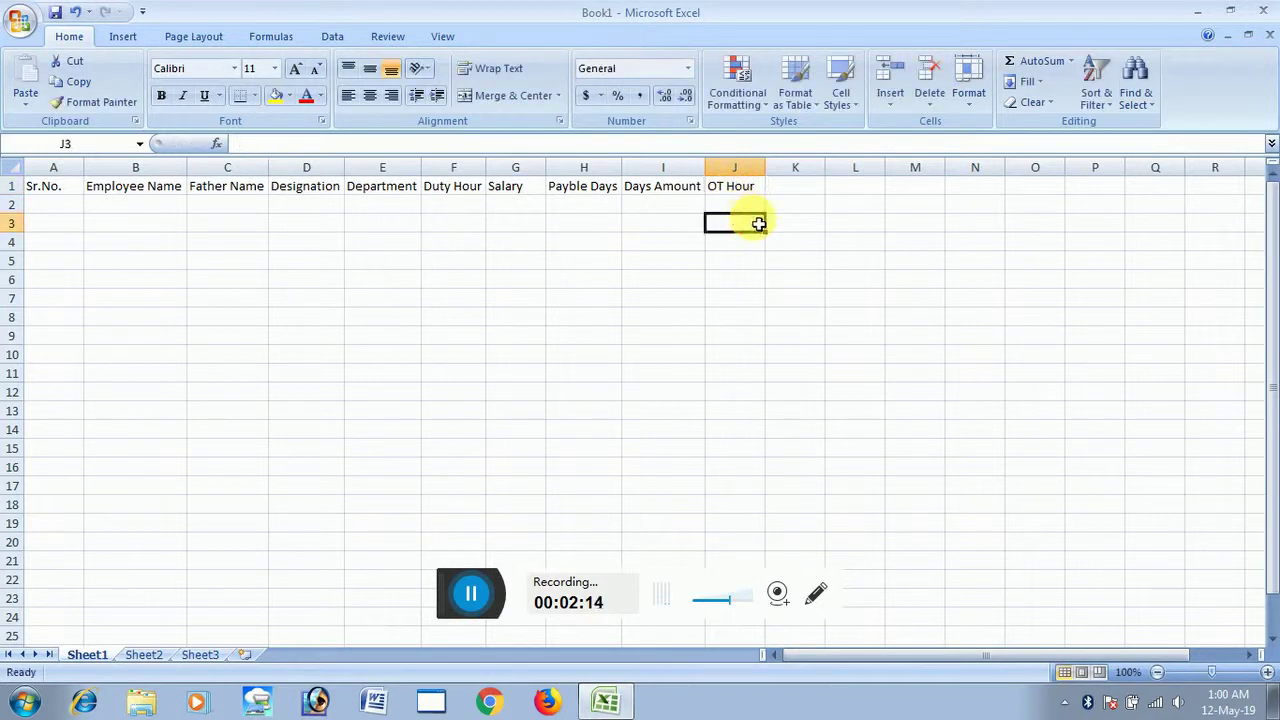
click(788, 189)
text(OT)
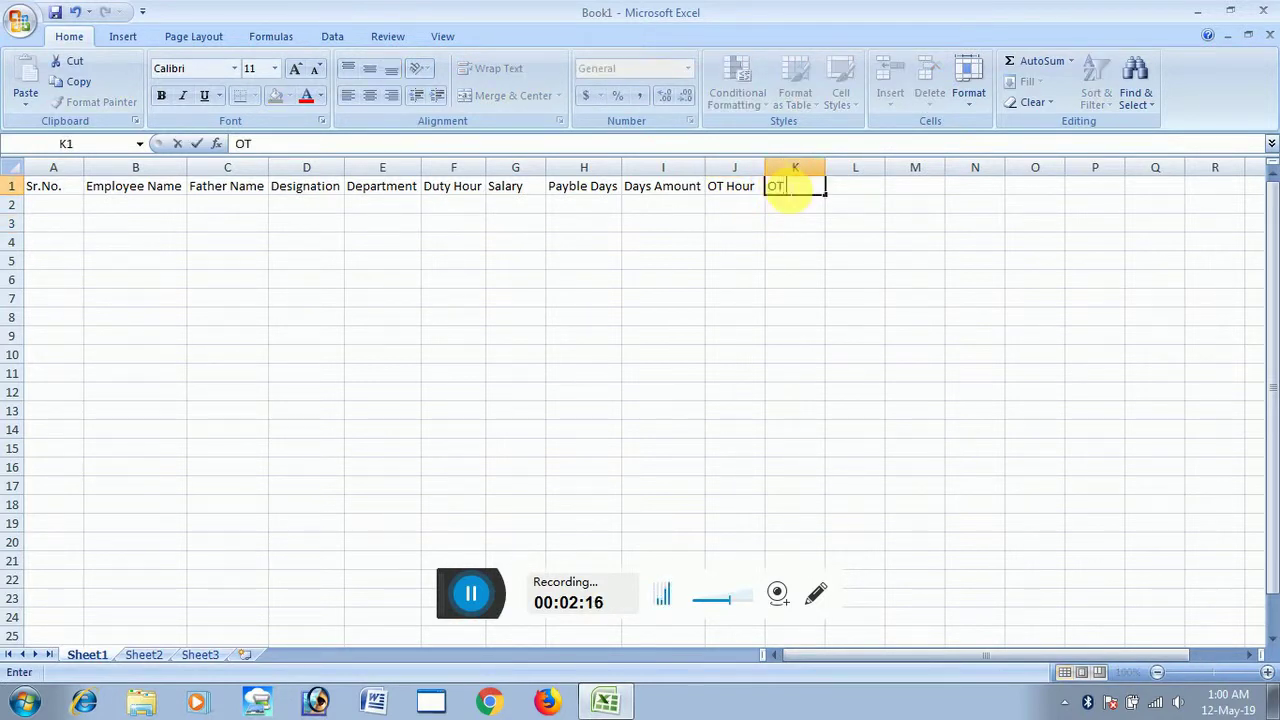
text( Amount)
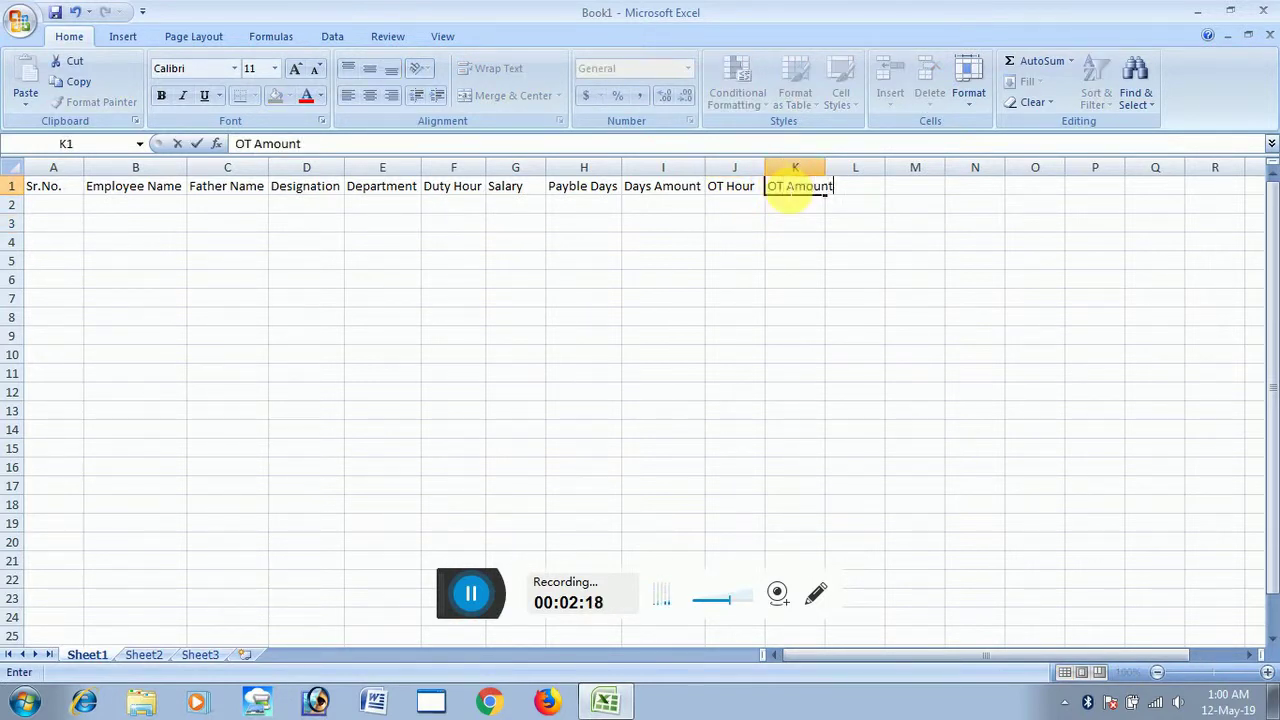
click(878, 226)
double_click(825, 167)
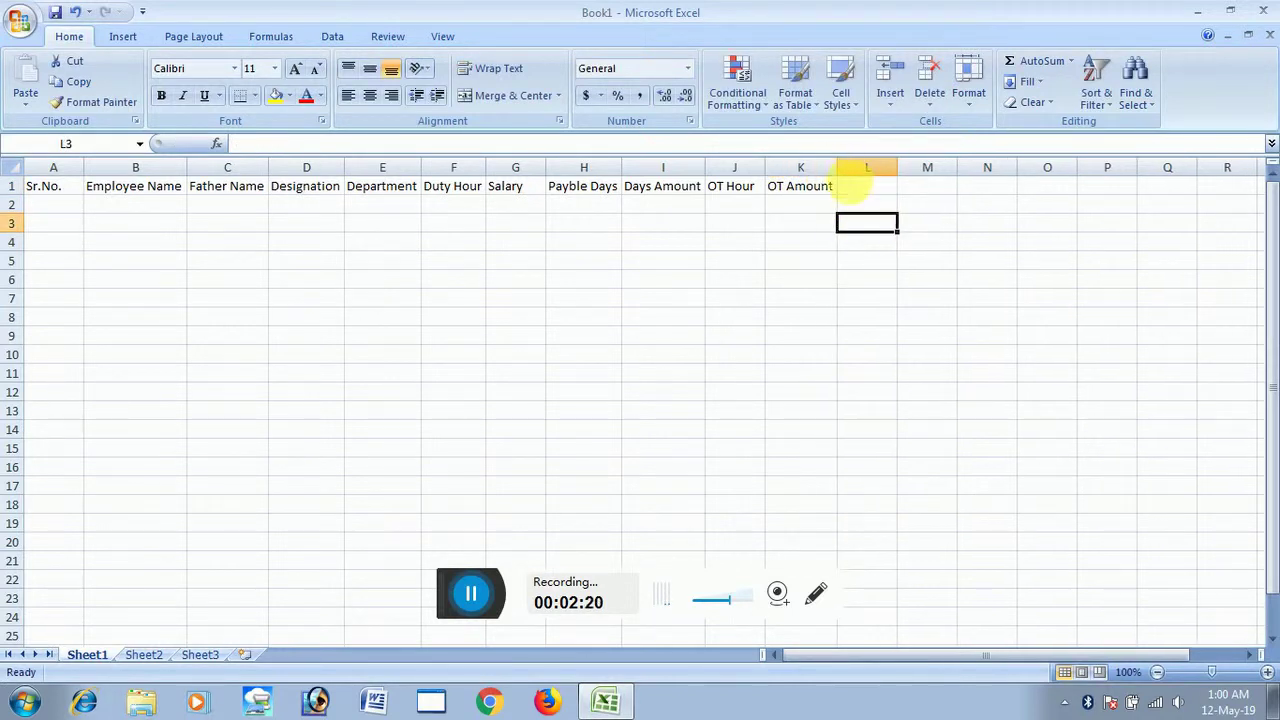
click(862, 191)
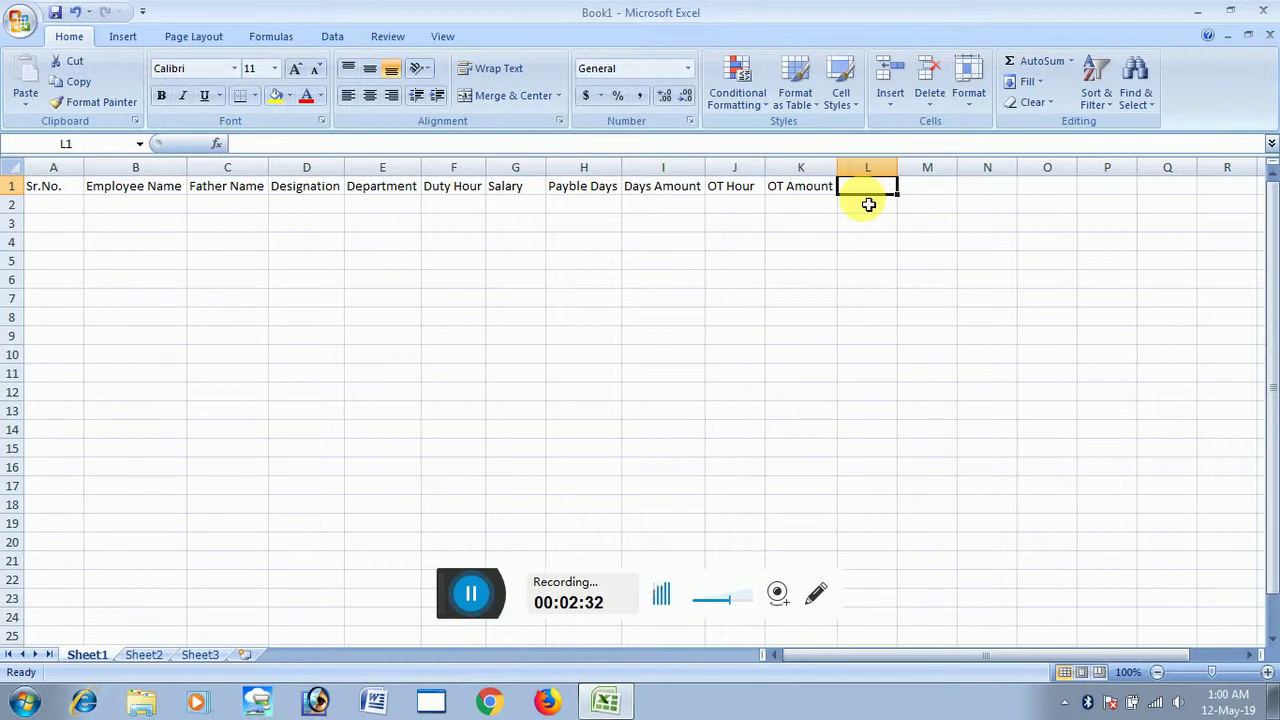
Step: Enter Total Amount in L1, Deduction in M1 and Payble Salary Amount in N1, autofitting L and M
text(T)
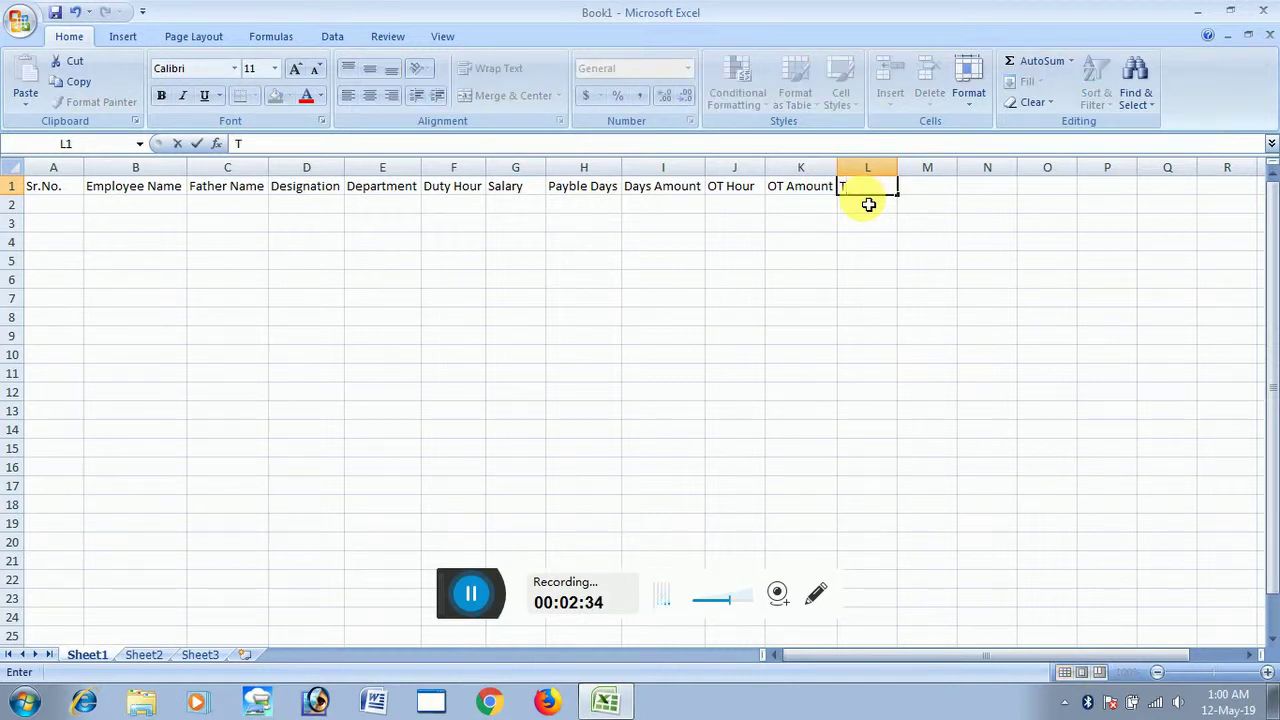
text(otal A)
text(mount)
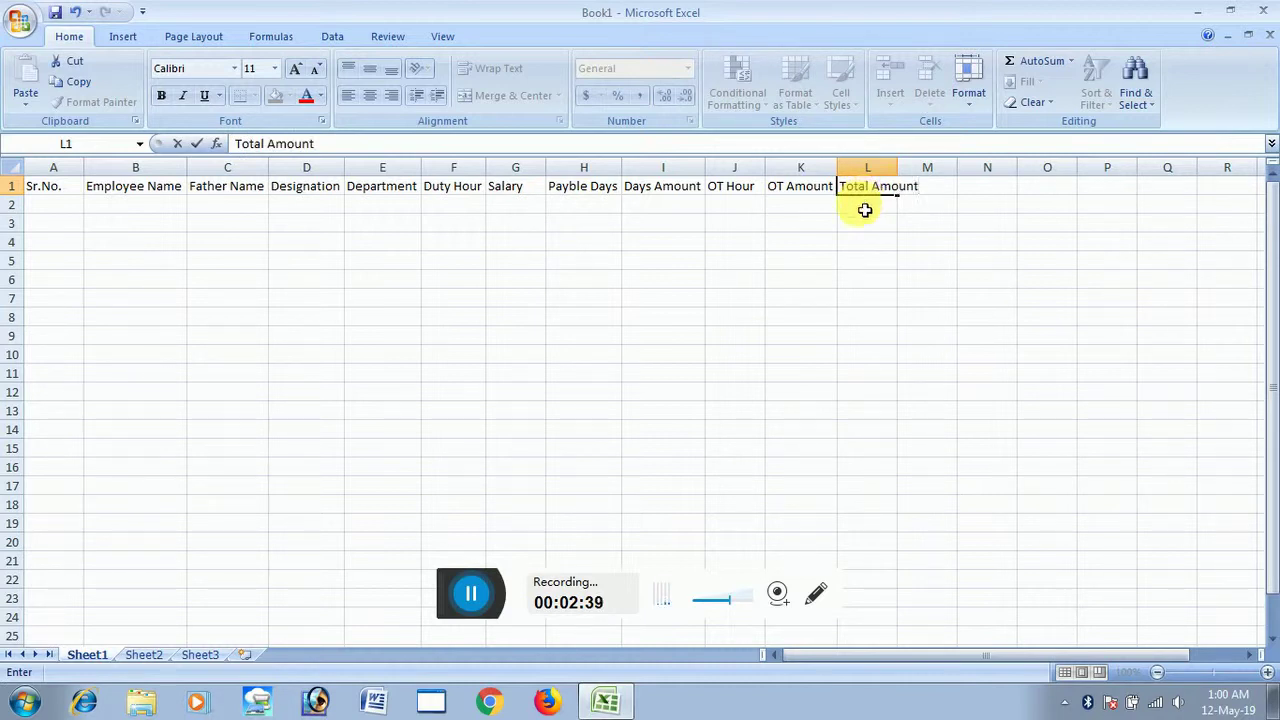
click(866, 242)
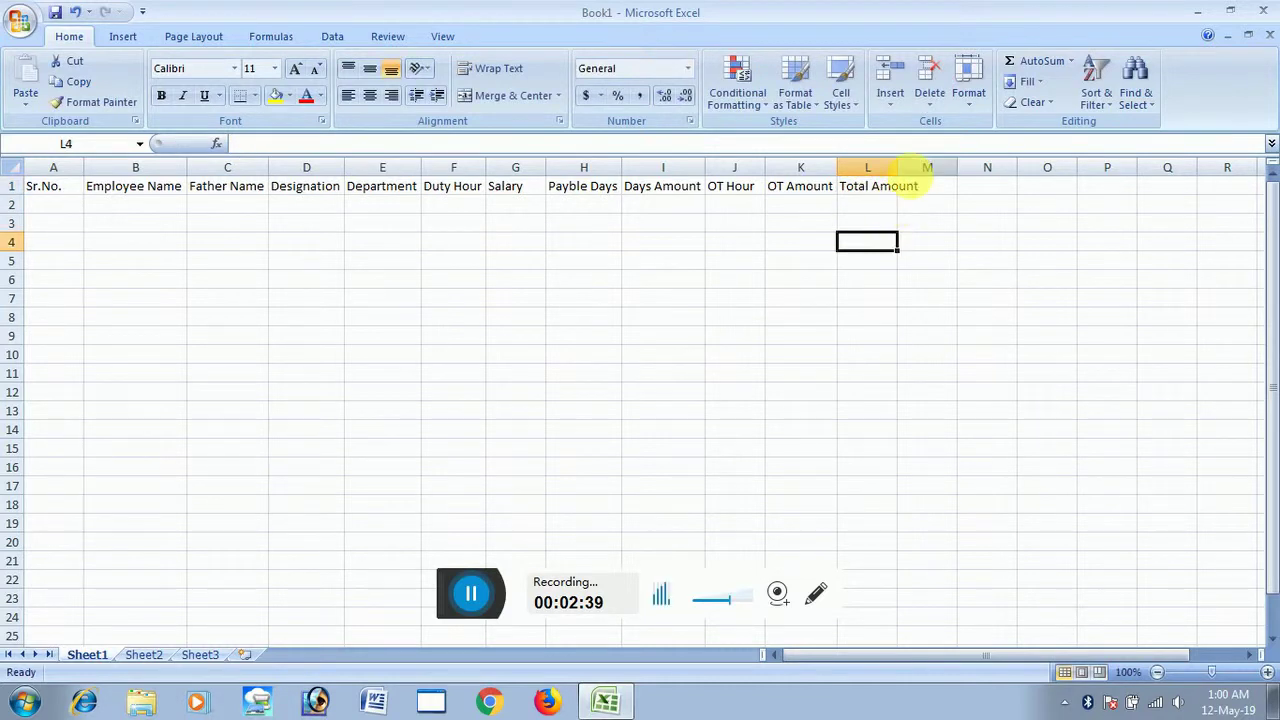
double_click(897, 167)
click(953, 192)
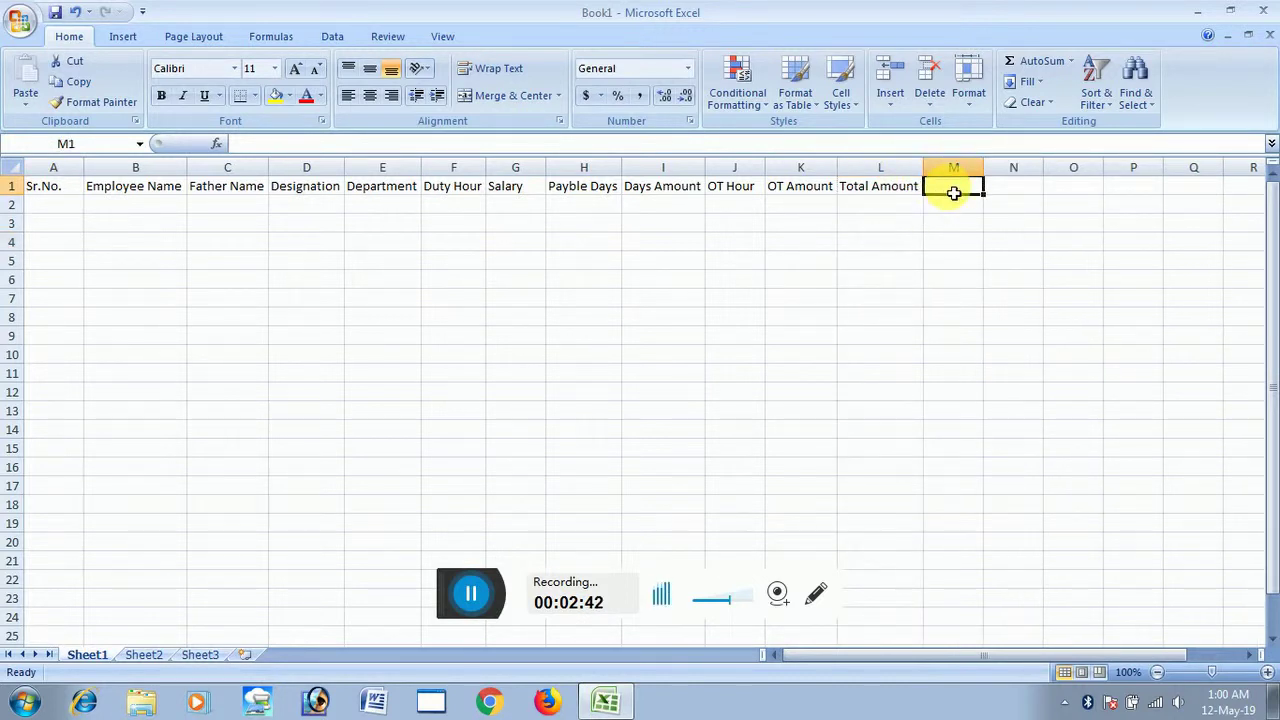
text(Dedu)
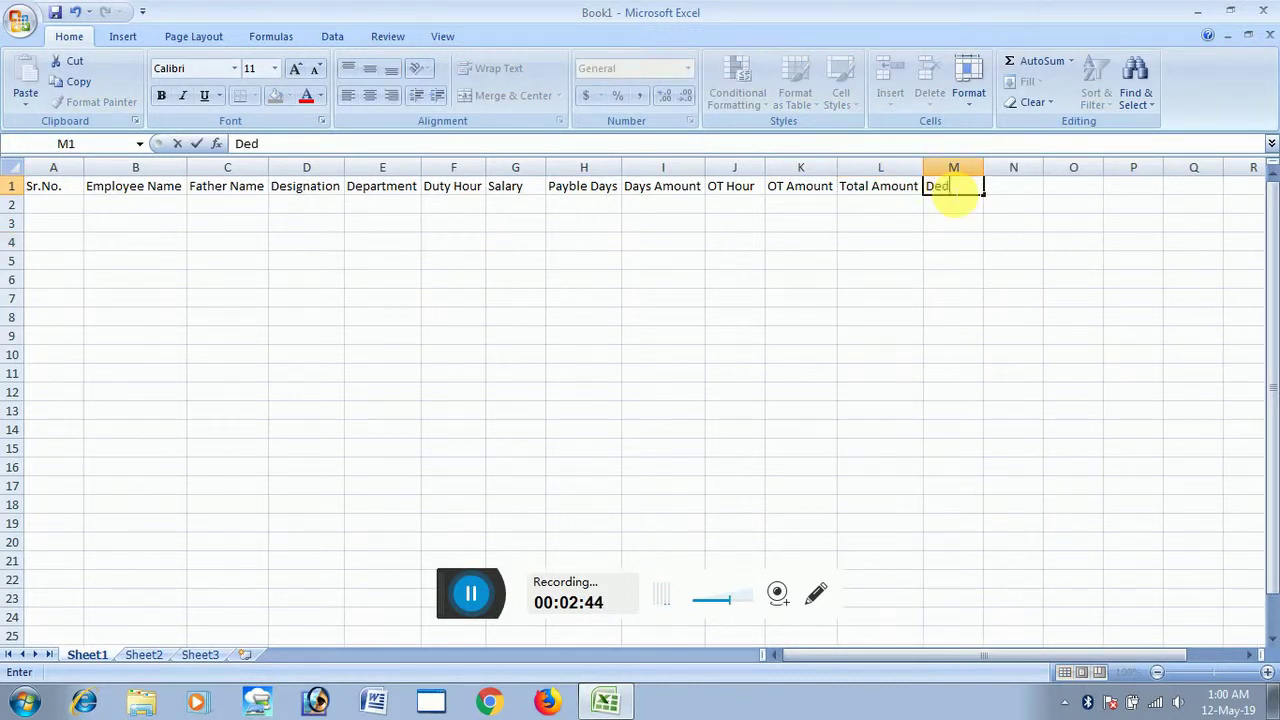
text(ction)
click(971, 237)
double_click(991, 166)
click(1014, 190)
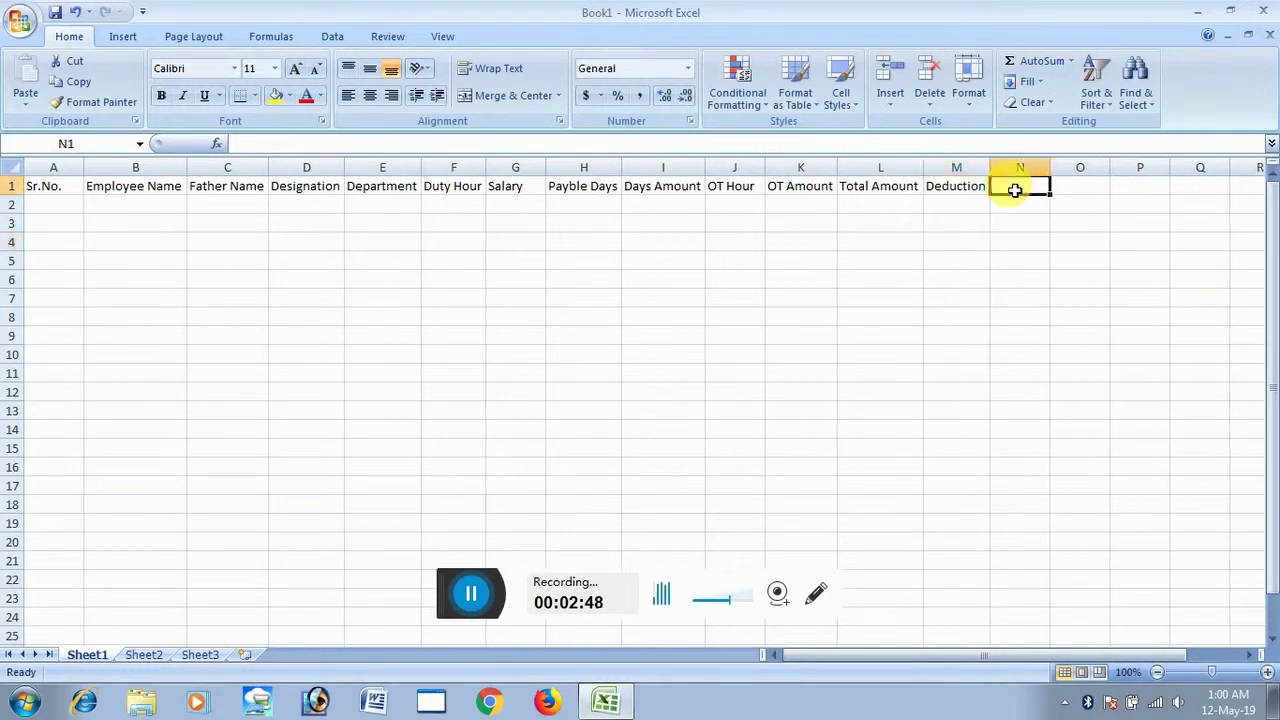
text(Pay)
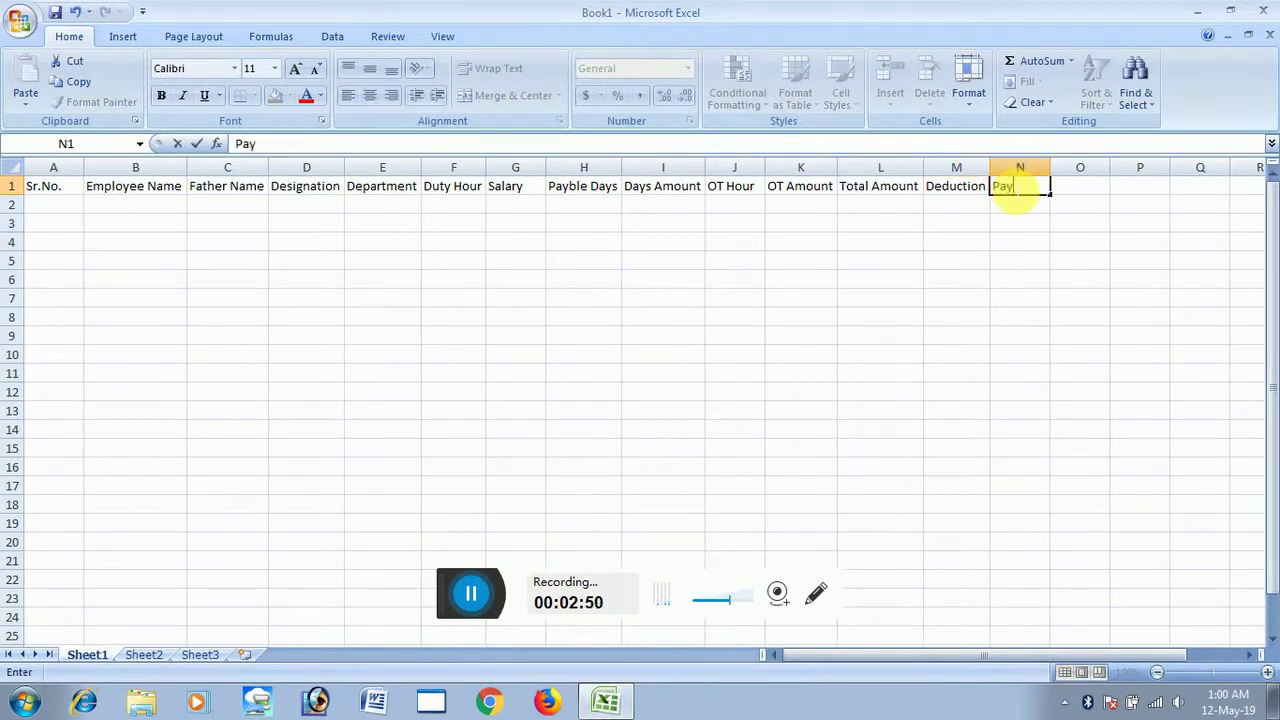
text(ble S)
text(alary )
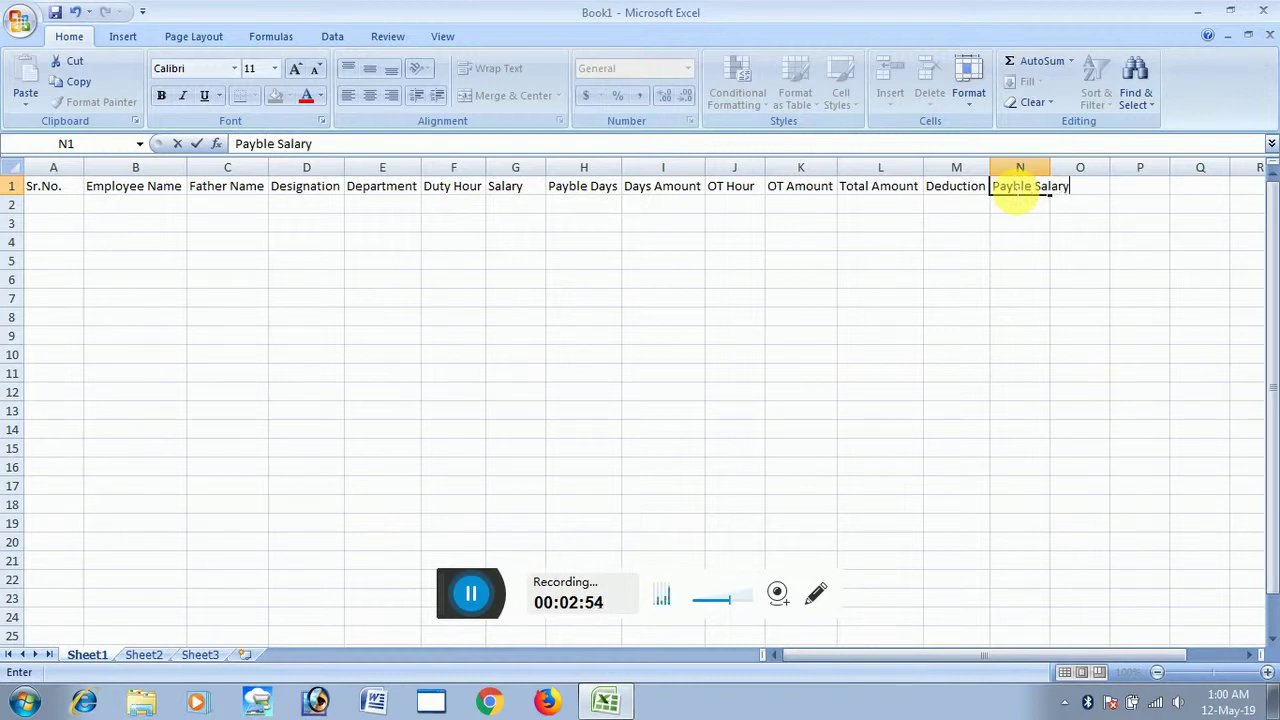
text(Amou)
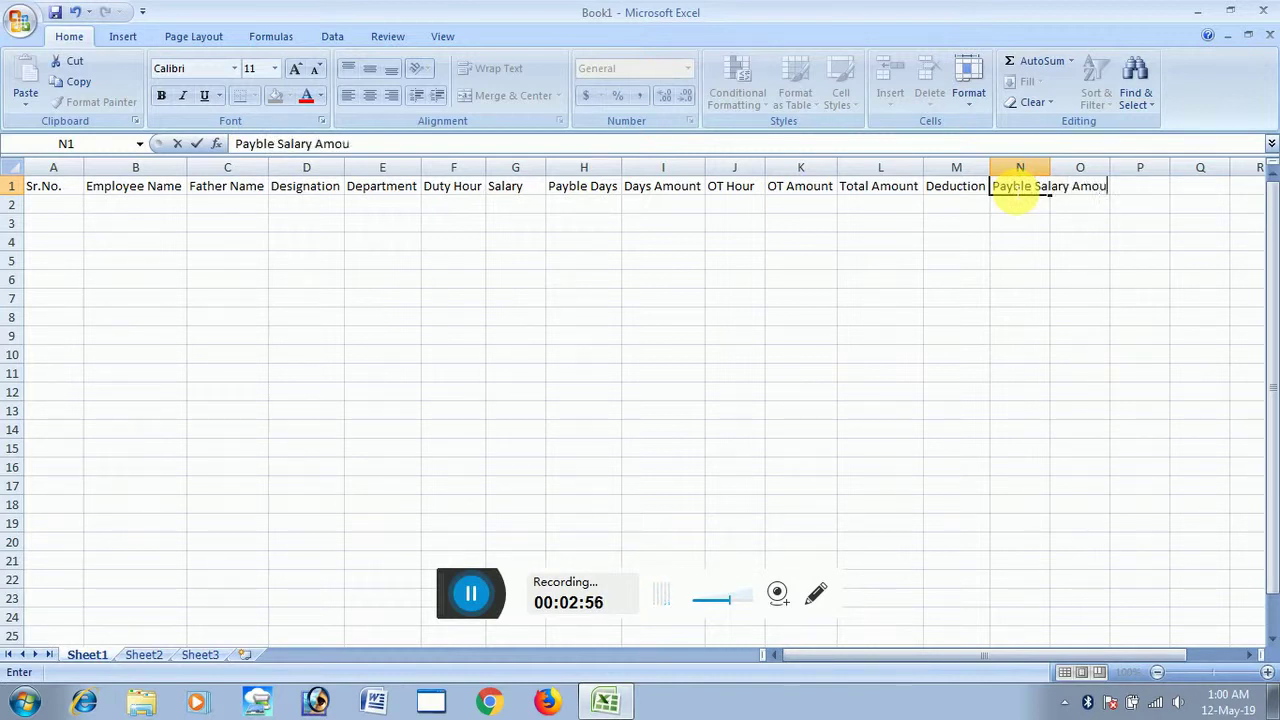
text(nt)
click(1037, 280)
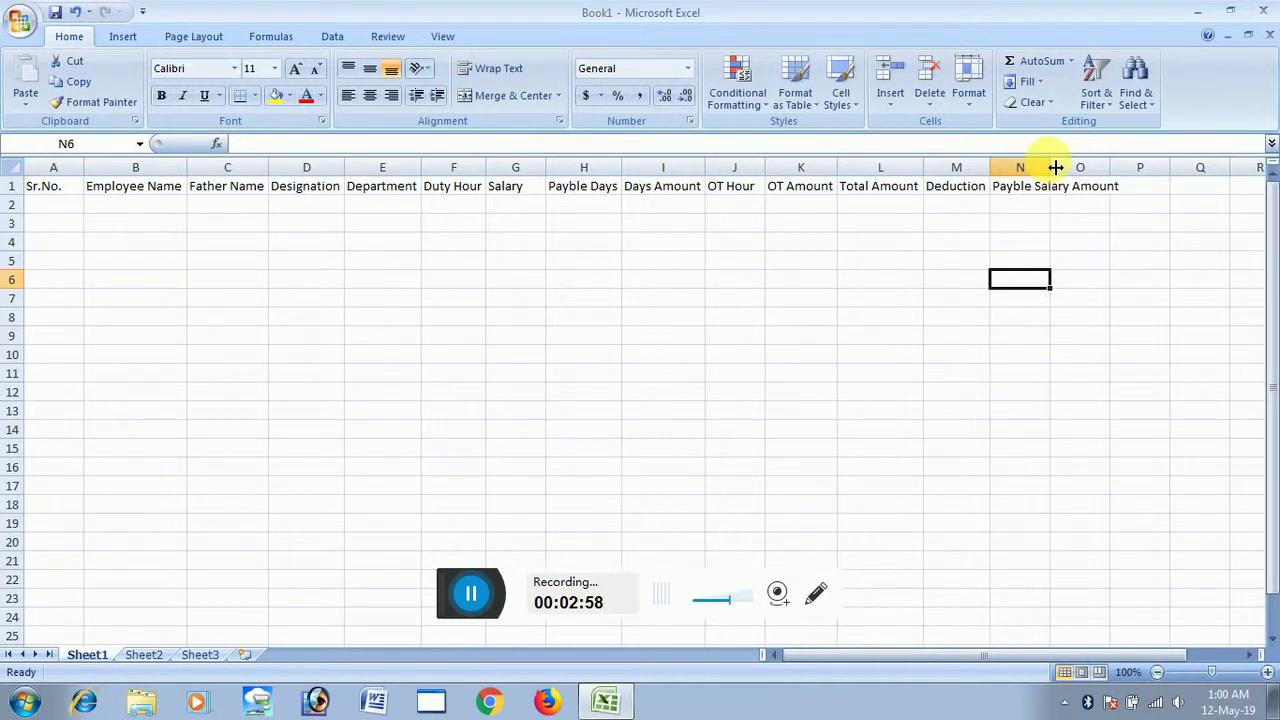
Step: Fit columns N and A to their headings and enter serial number 1 in A2
double_click(1050, 167)
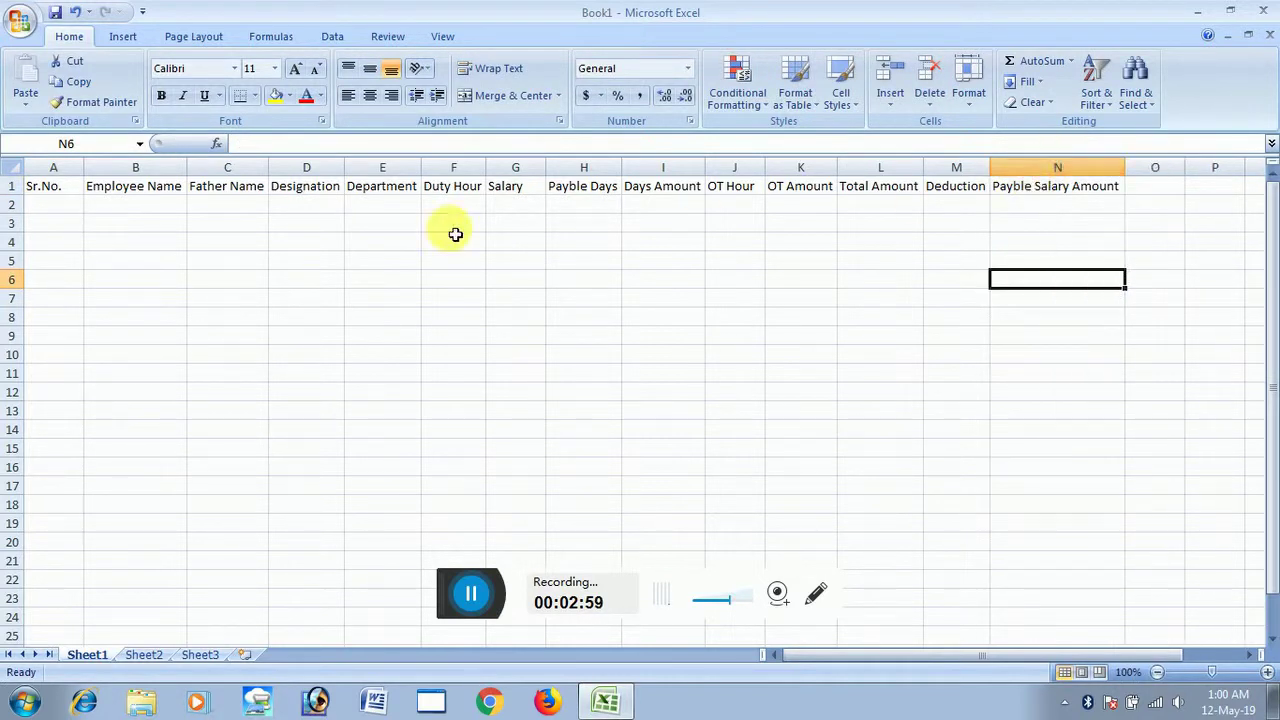
double_click(84, 166)
click(57, 207)
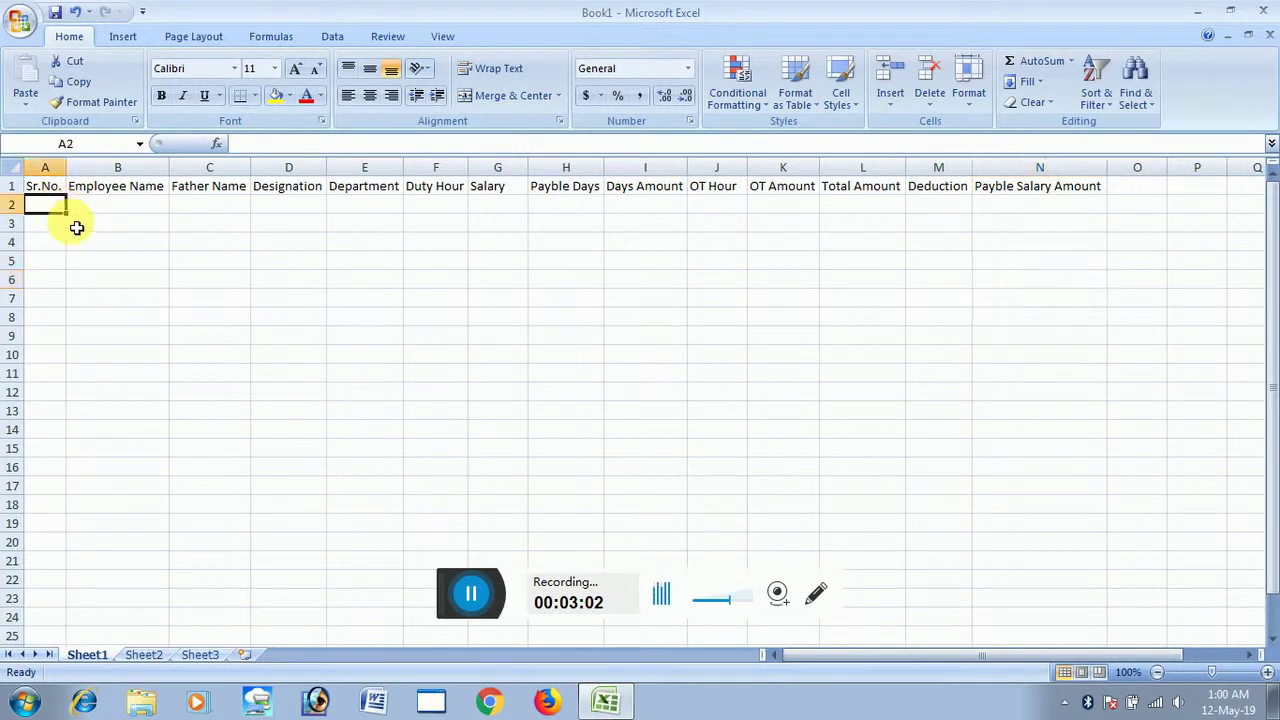
text(1)
key(Tab)
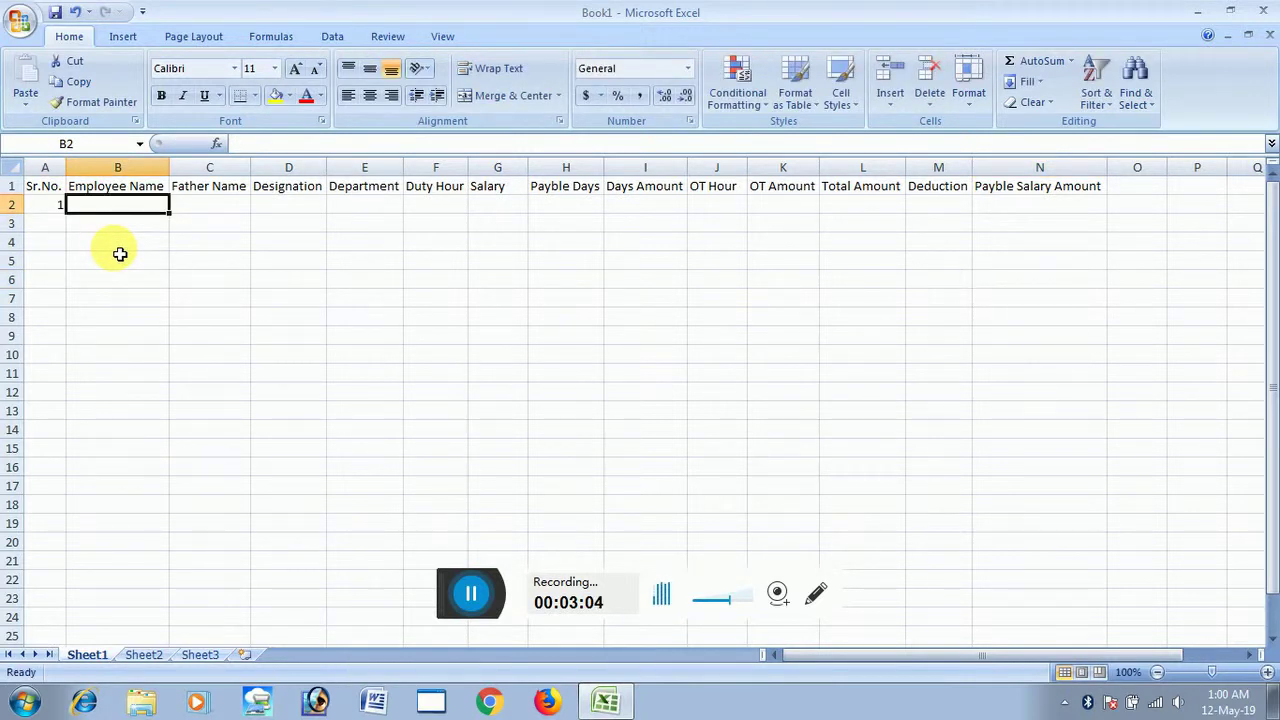
Step: Centre-align the contents of rows 2 to 5
click(12, 204)
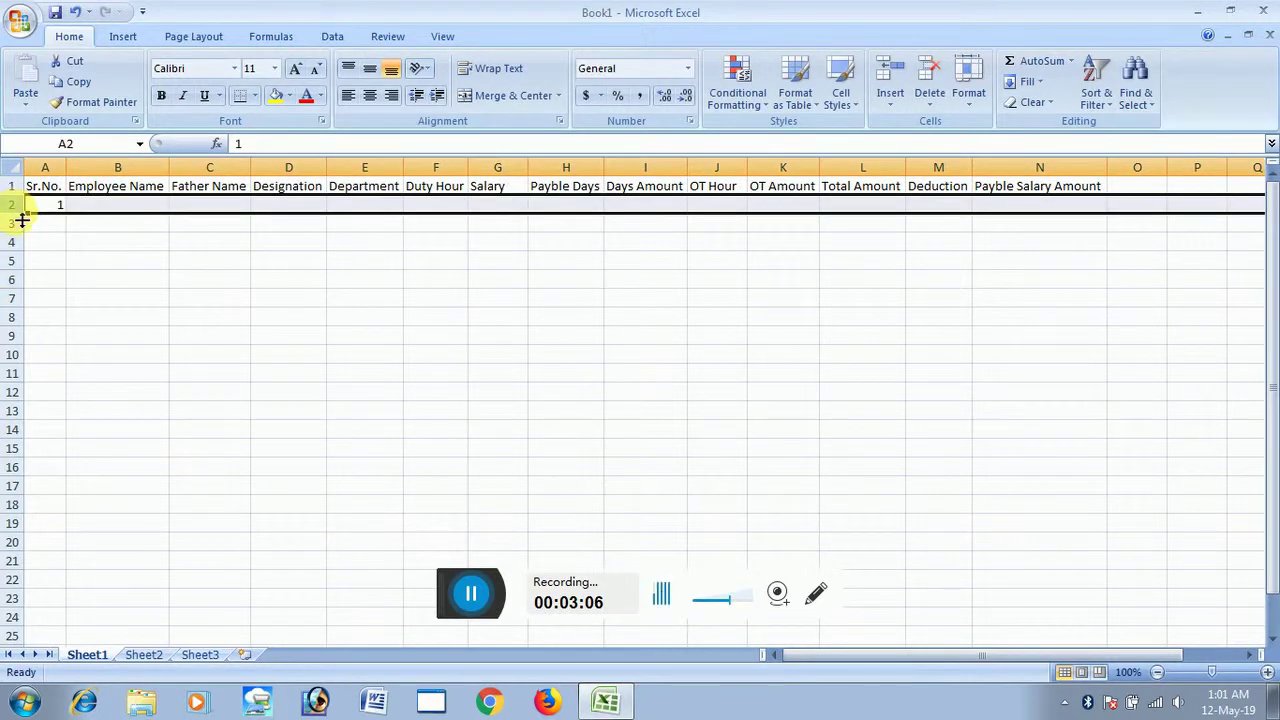
drag(22, 221, 12, 260)
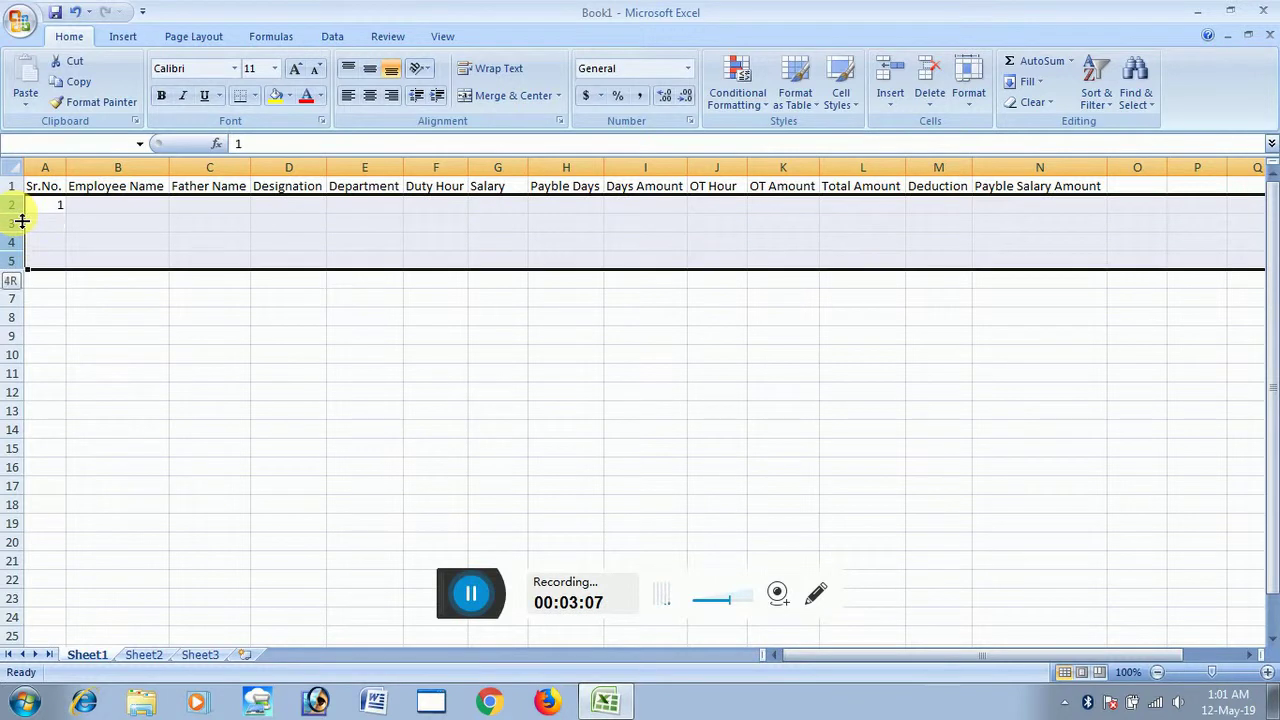
click(372, 95)
click(94, 414)
Step: Enter the first employee's name, father's name, designation Executive and department Store in B2:E2
click(125, 205)
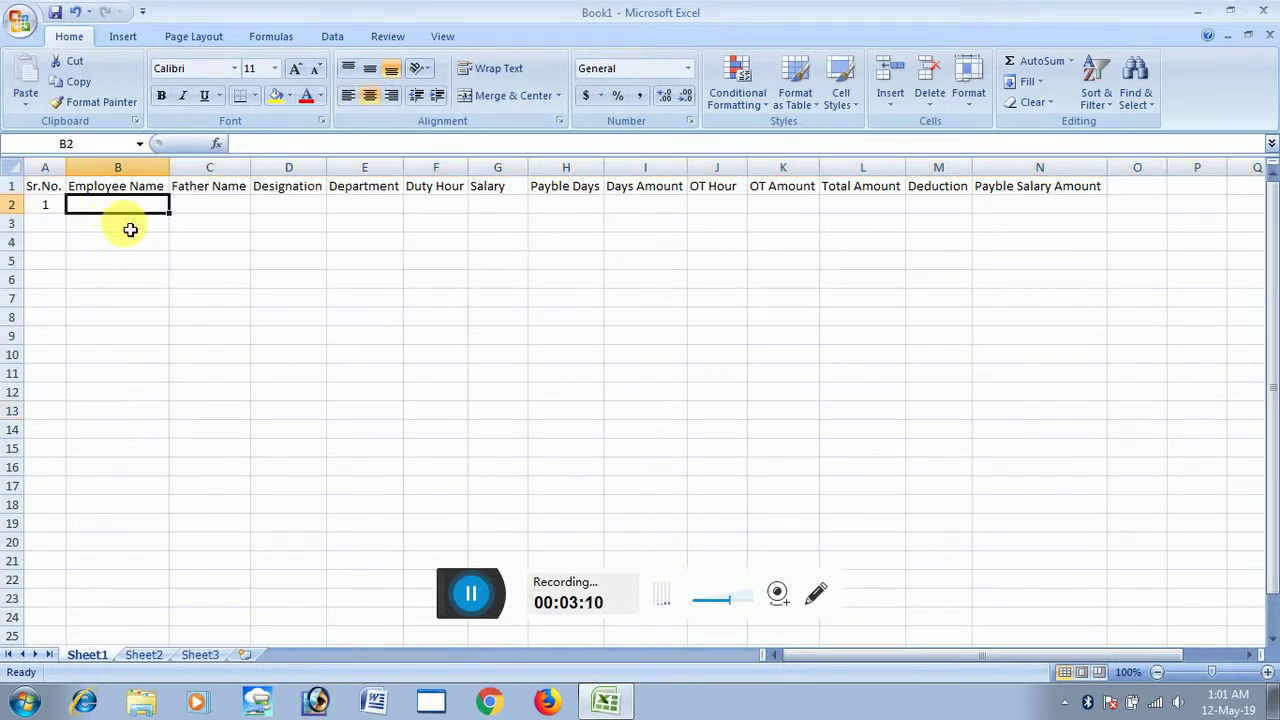
text(Ram)
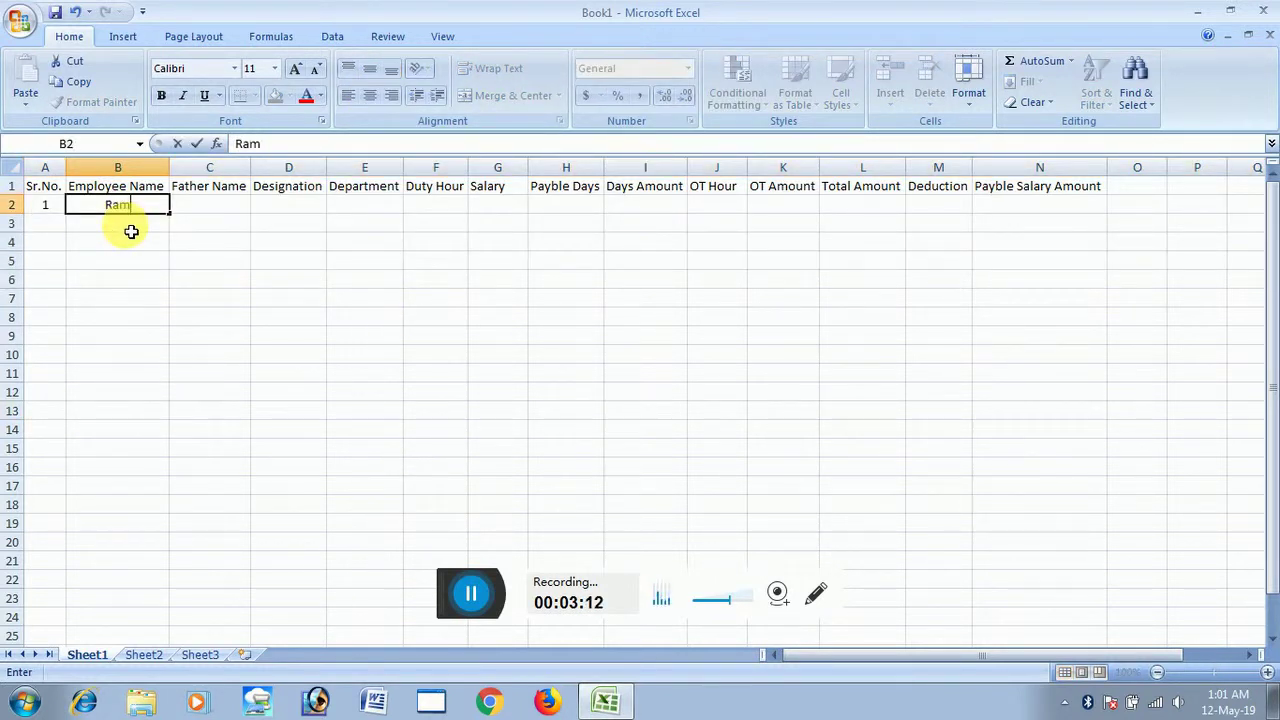
key(Tab)
text(S)
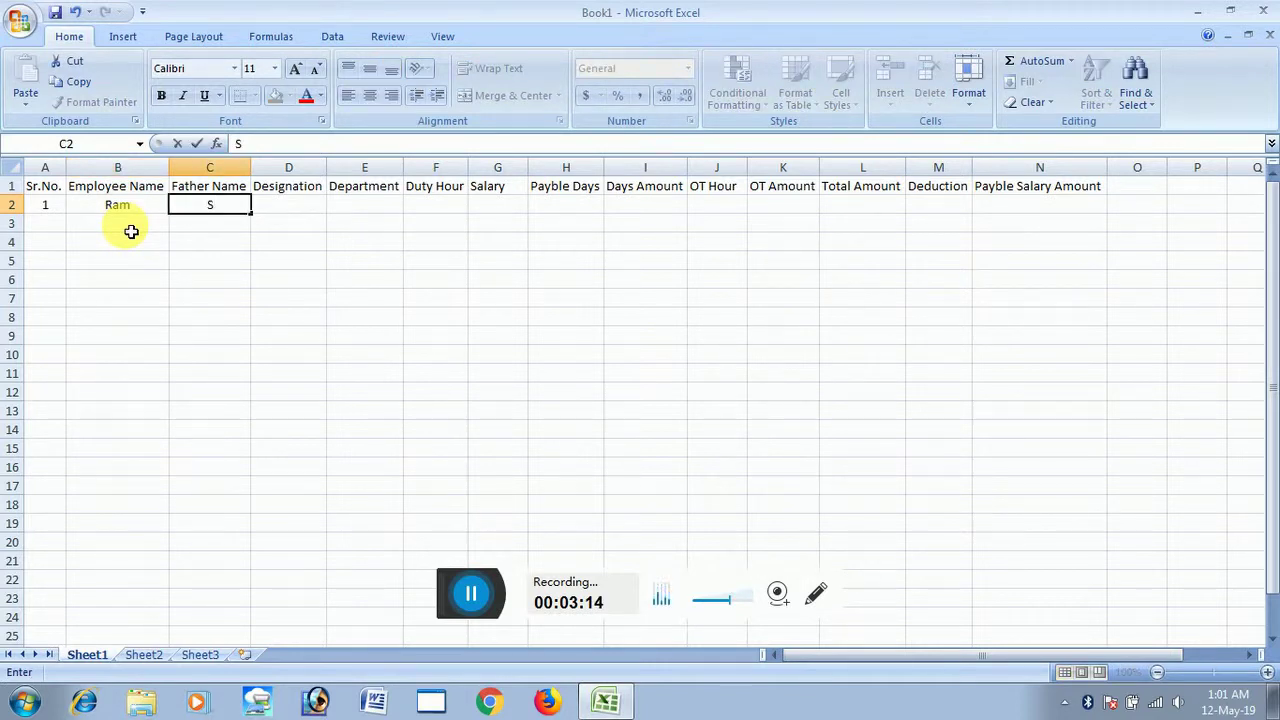
text(h.S)
text(hyam)
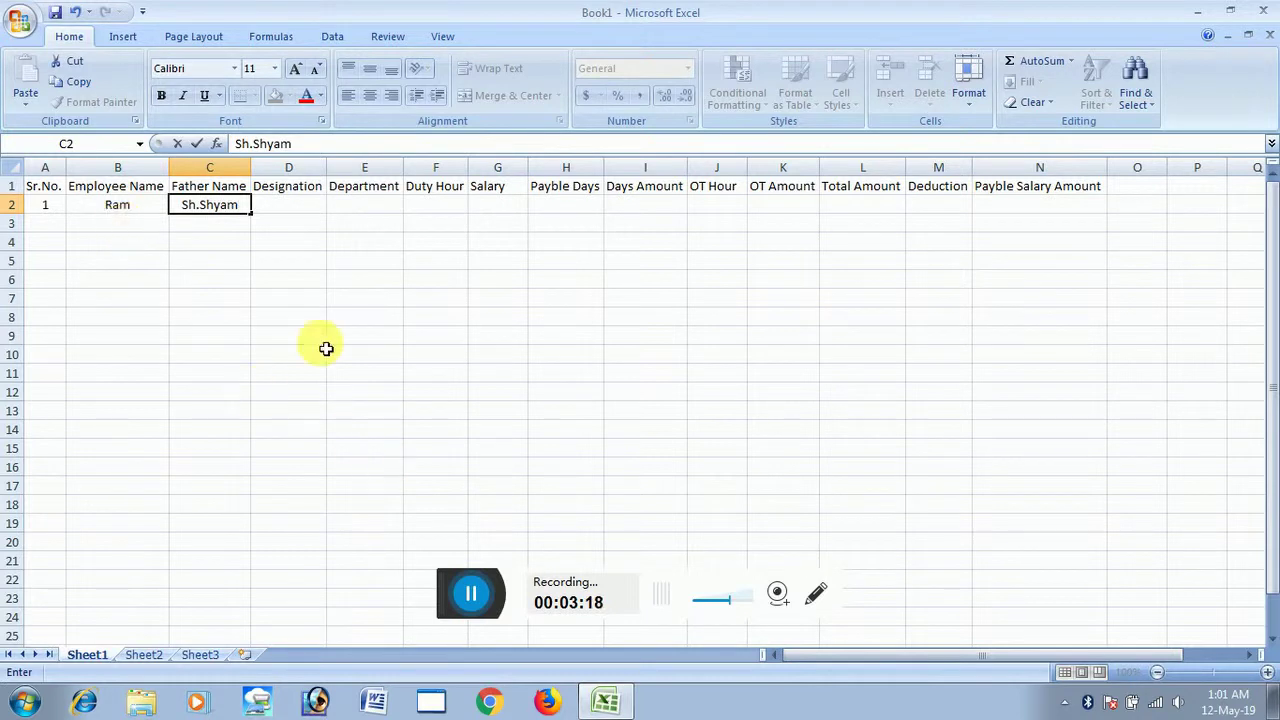
click(289, 206)
text(E)
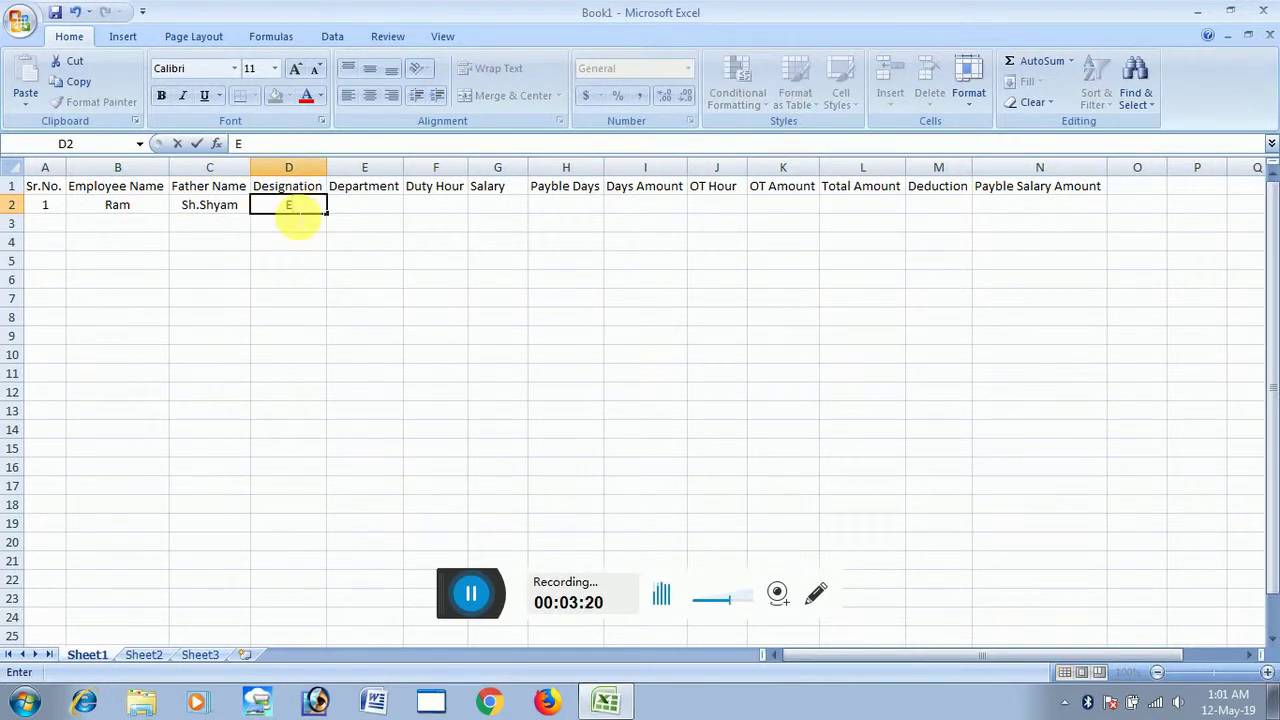
text(xecu)
text(tive)
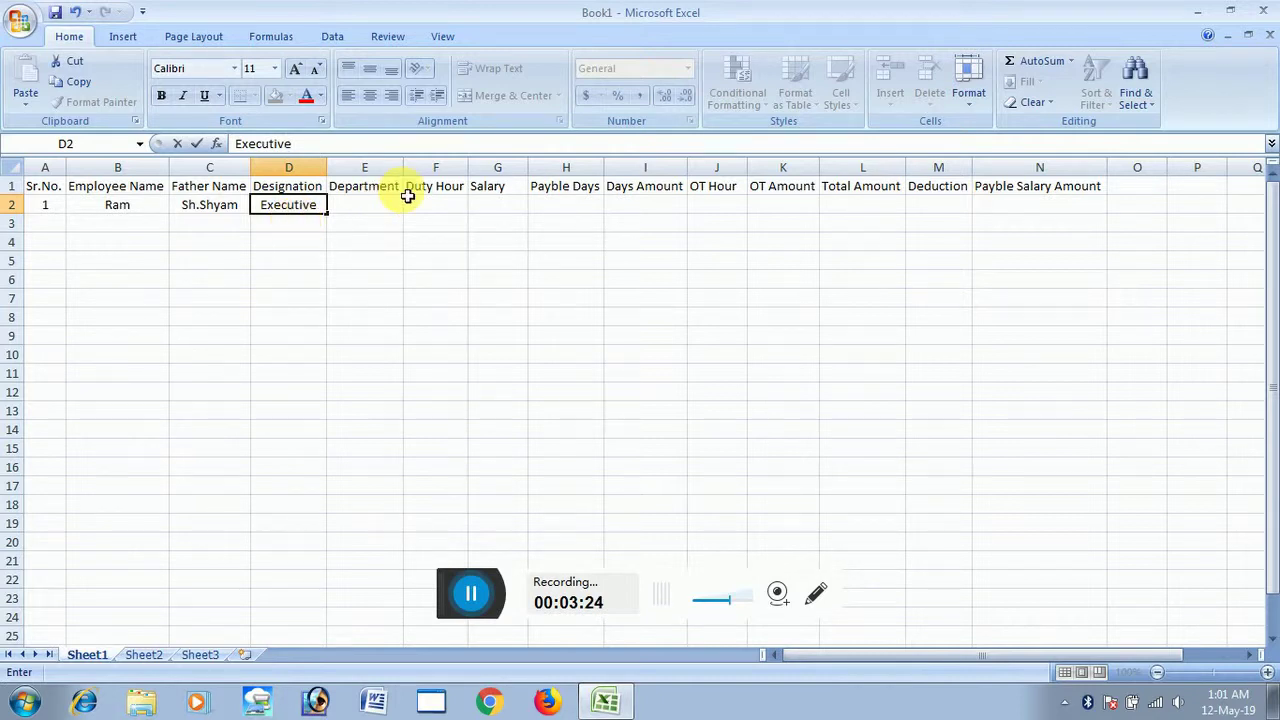
click(383, 207)
text(St)
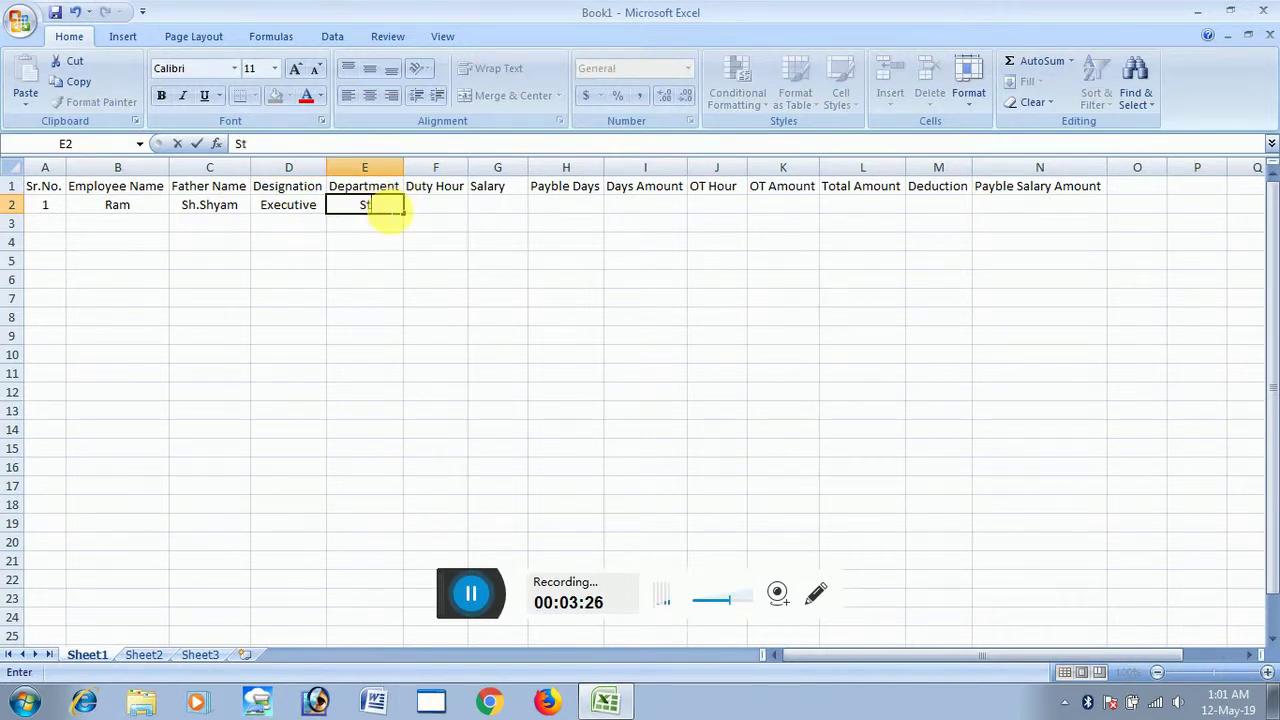
text(ore)
click(433, 211)
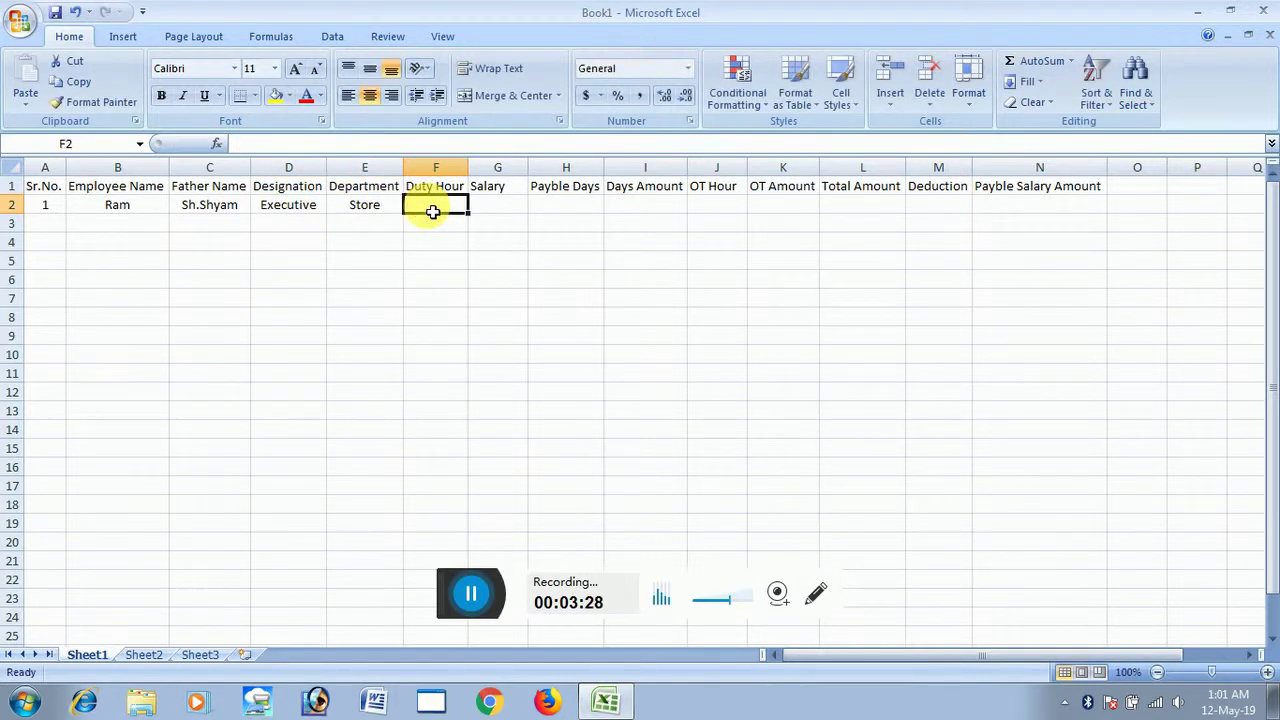
Step: Enter duty hours 8, salary 12000, payable days 21 and OT hours 18 in row 2
text(8)
click(493, 211)
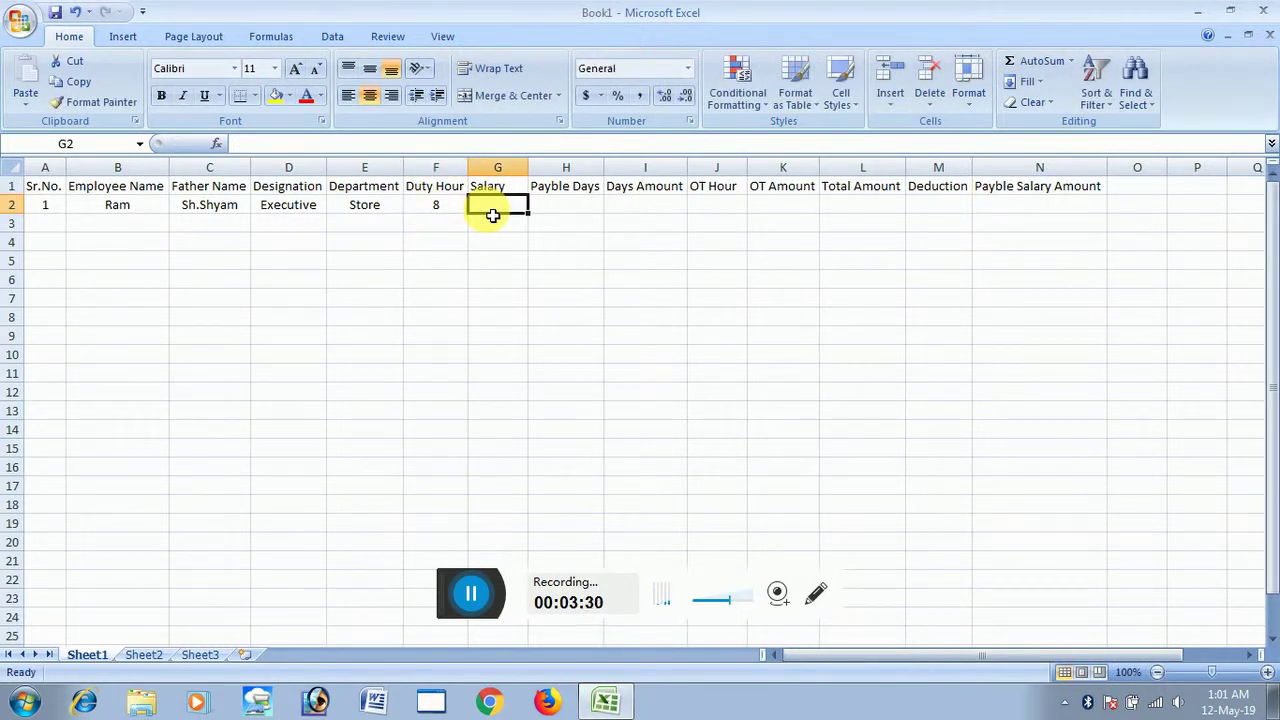
text(12000)
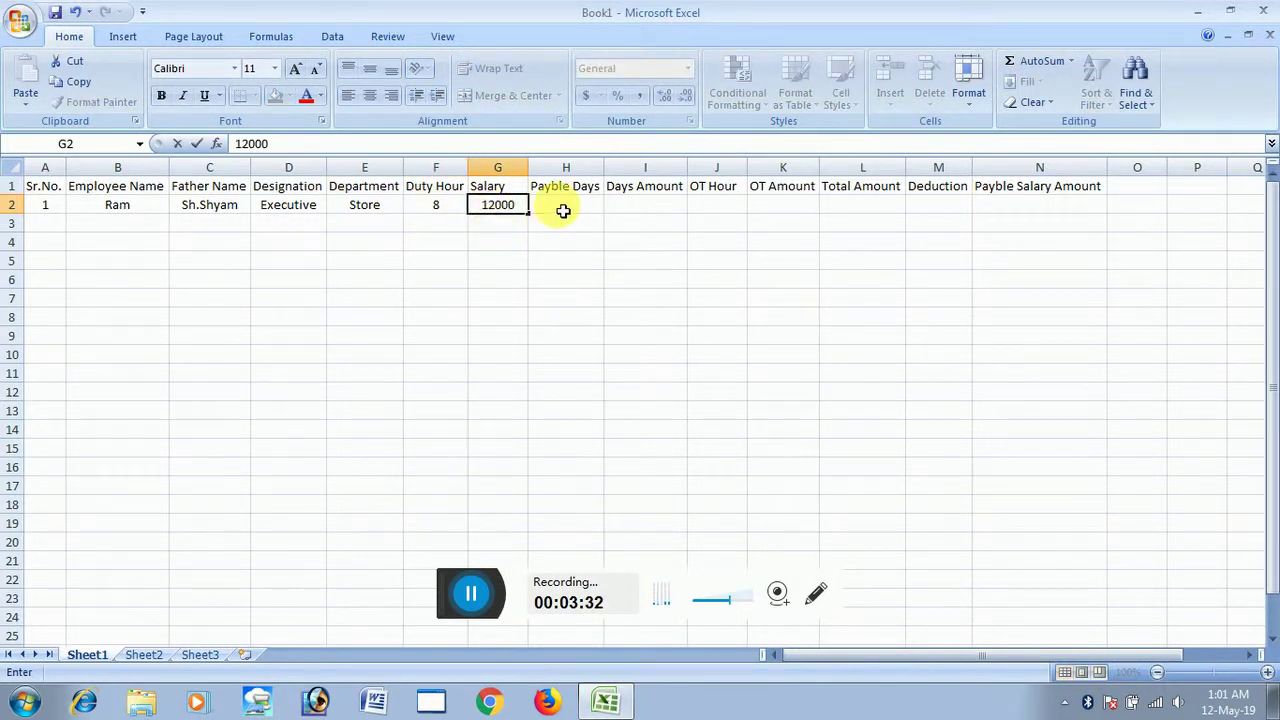
click(564, 210)
text(21)
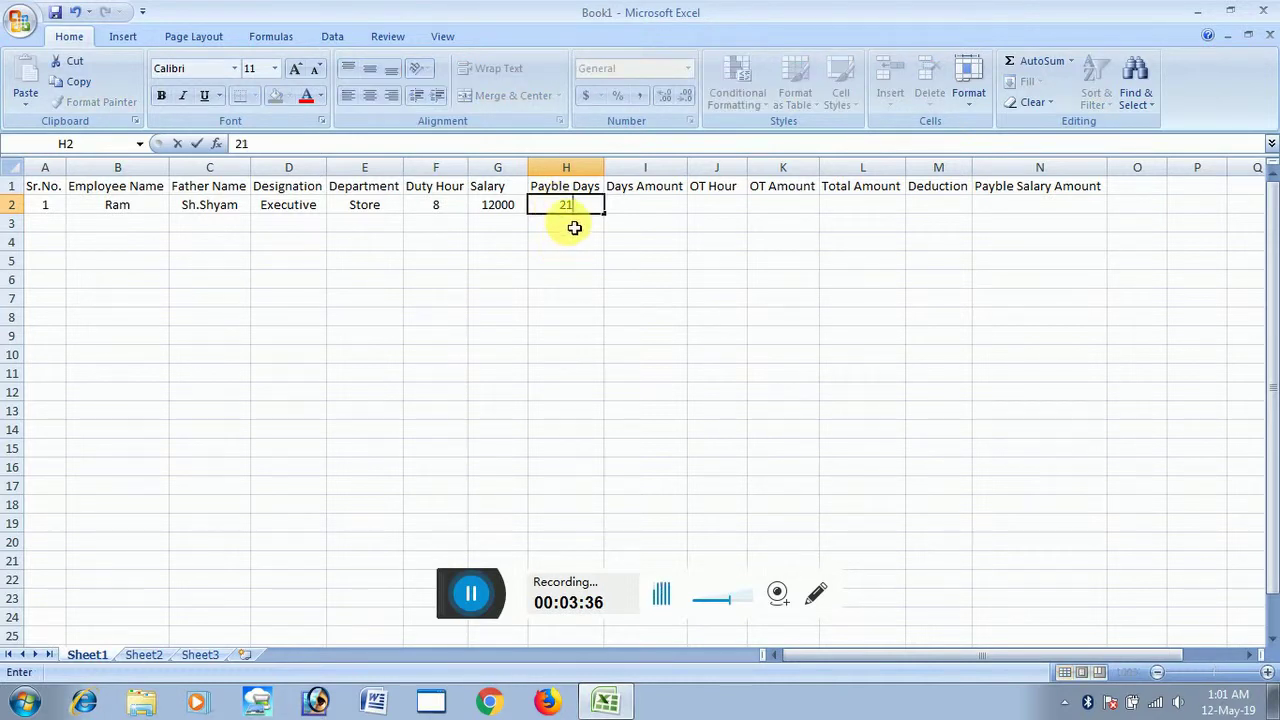
key(Return)
click(650, 214)
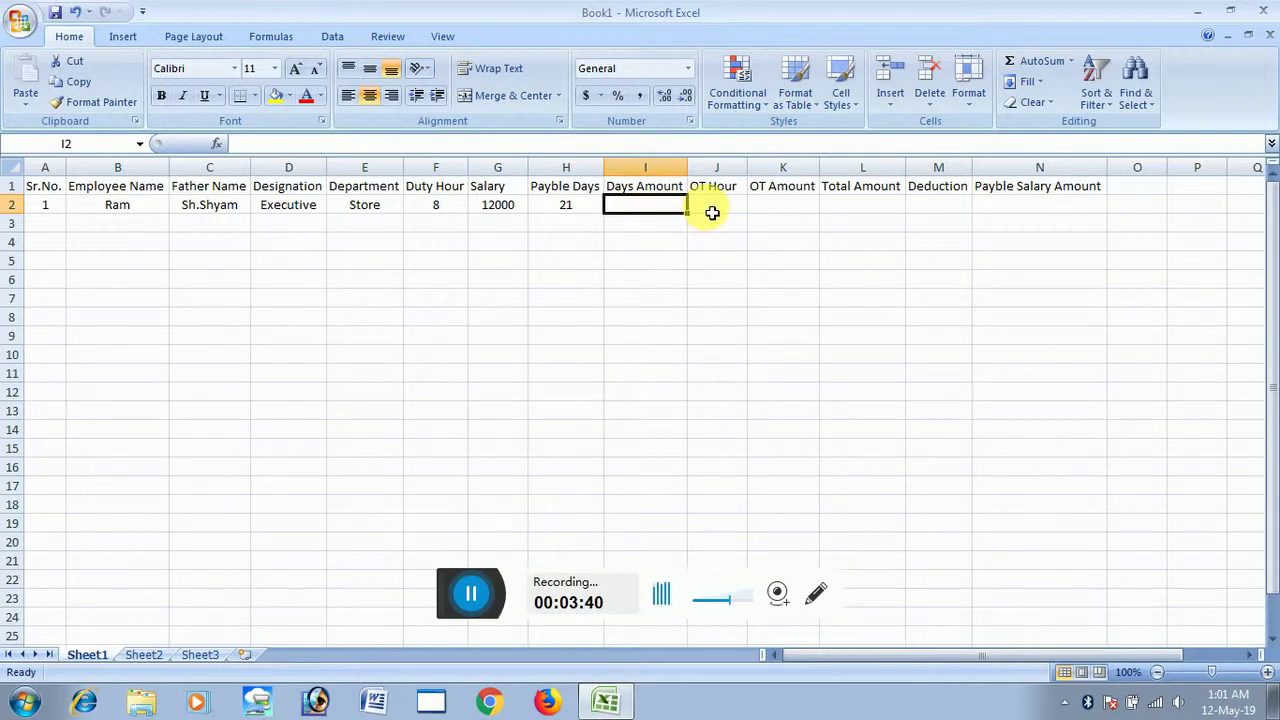
click(712, 213)
text(18)
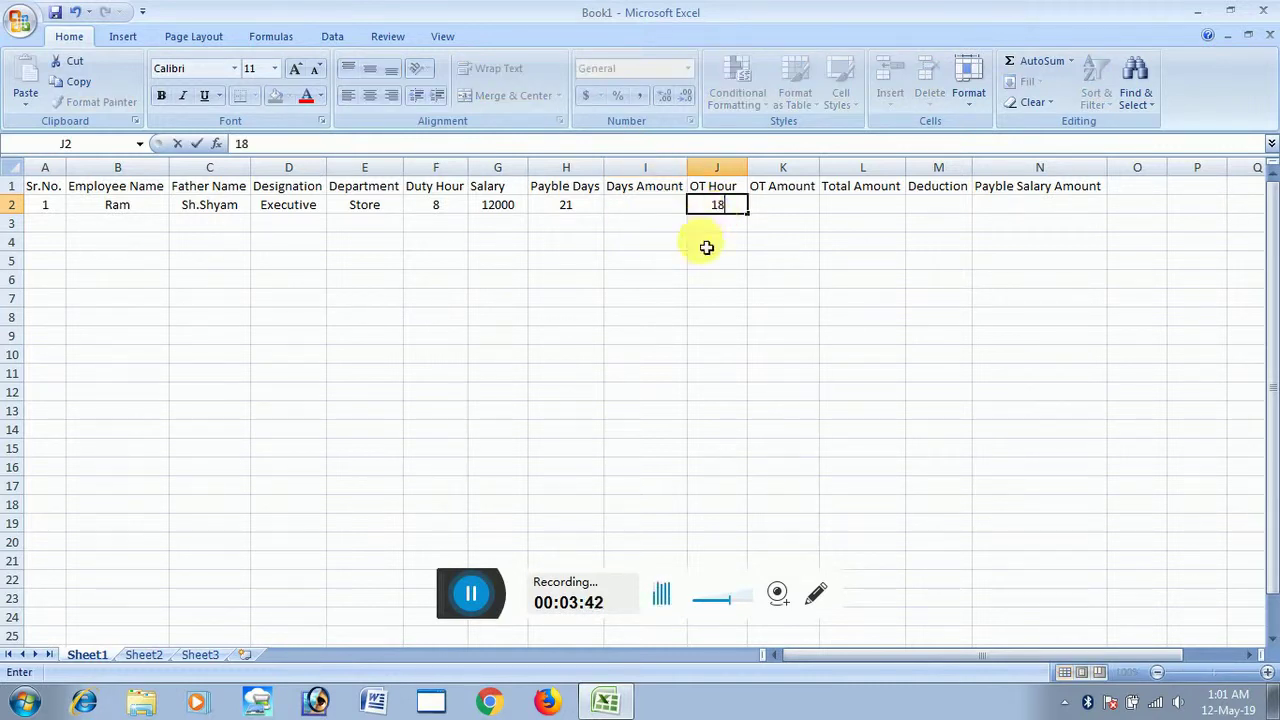
click(703, 248)
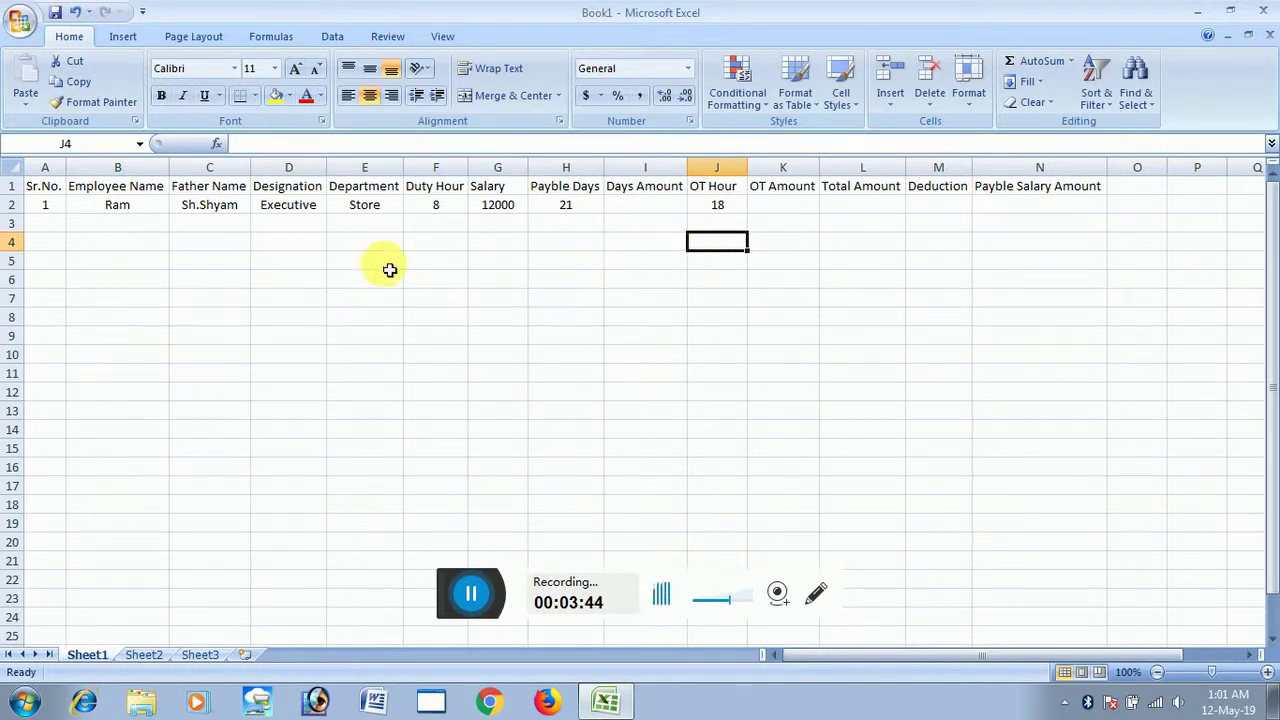
Step: Build the Days Amount formula =G2/30*H2 in cell I2
click(650, 210)
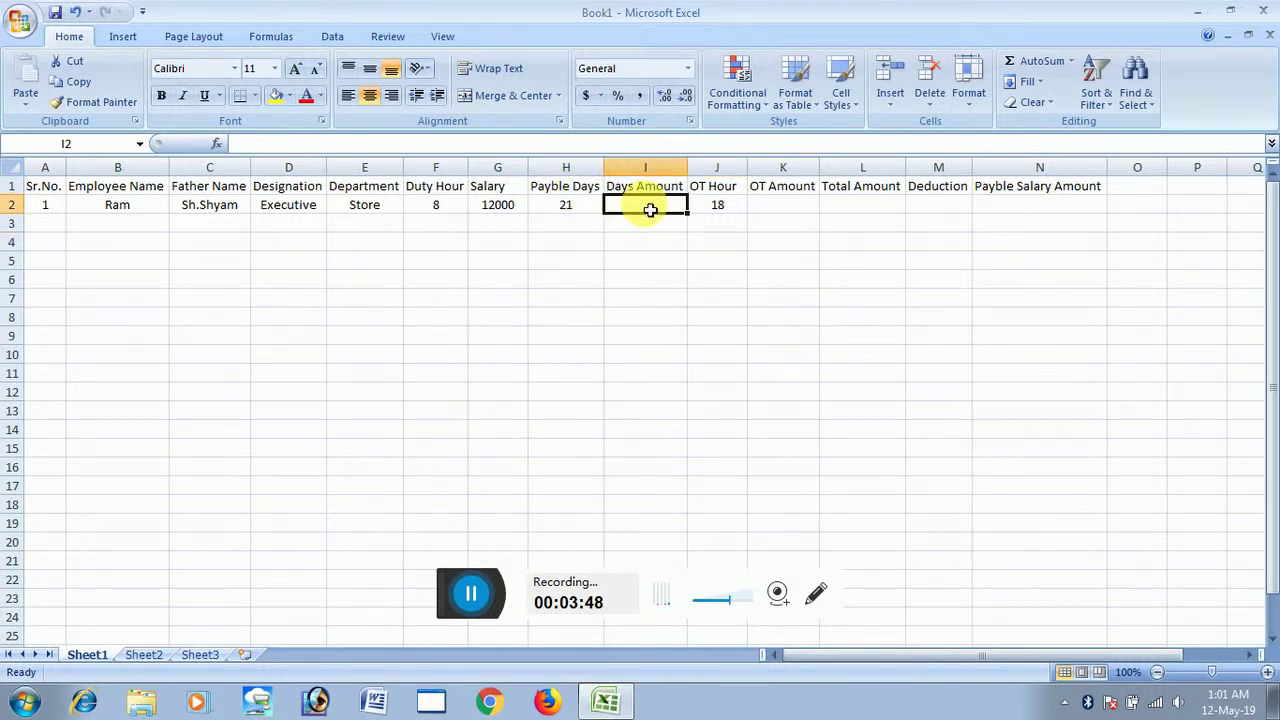
text(=)
click(493, 205)
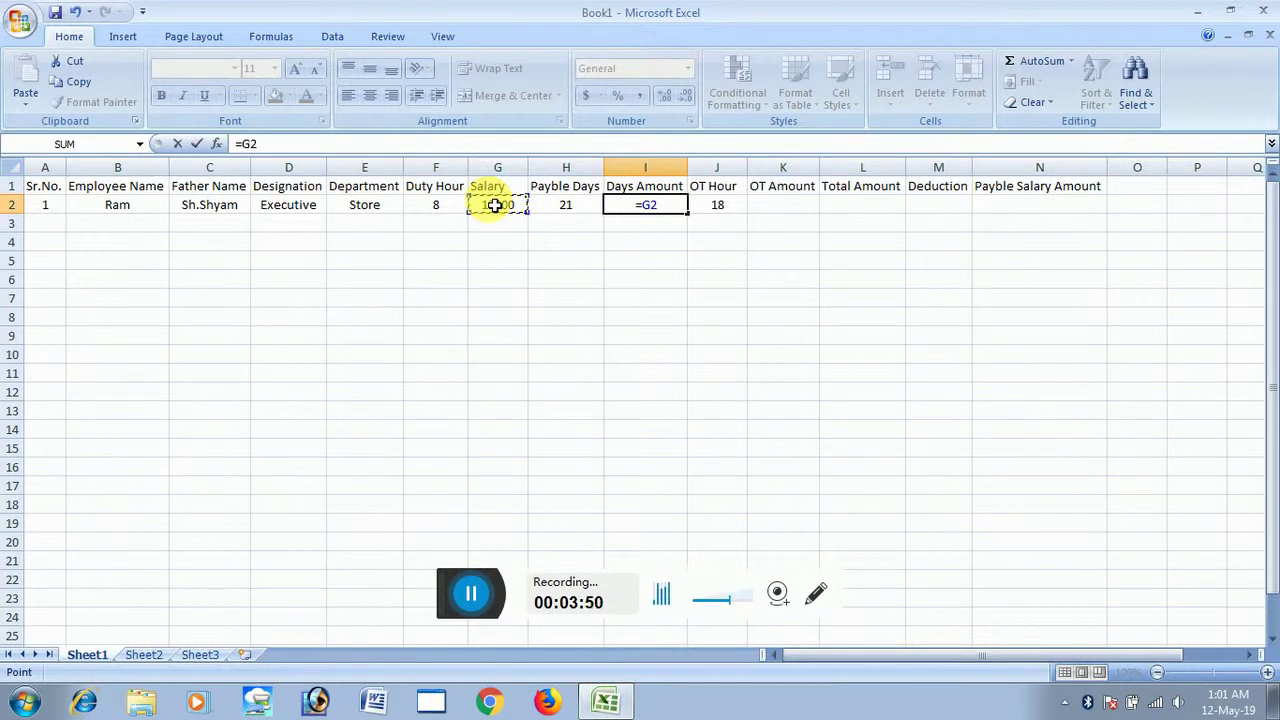
text(/)
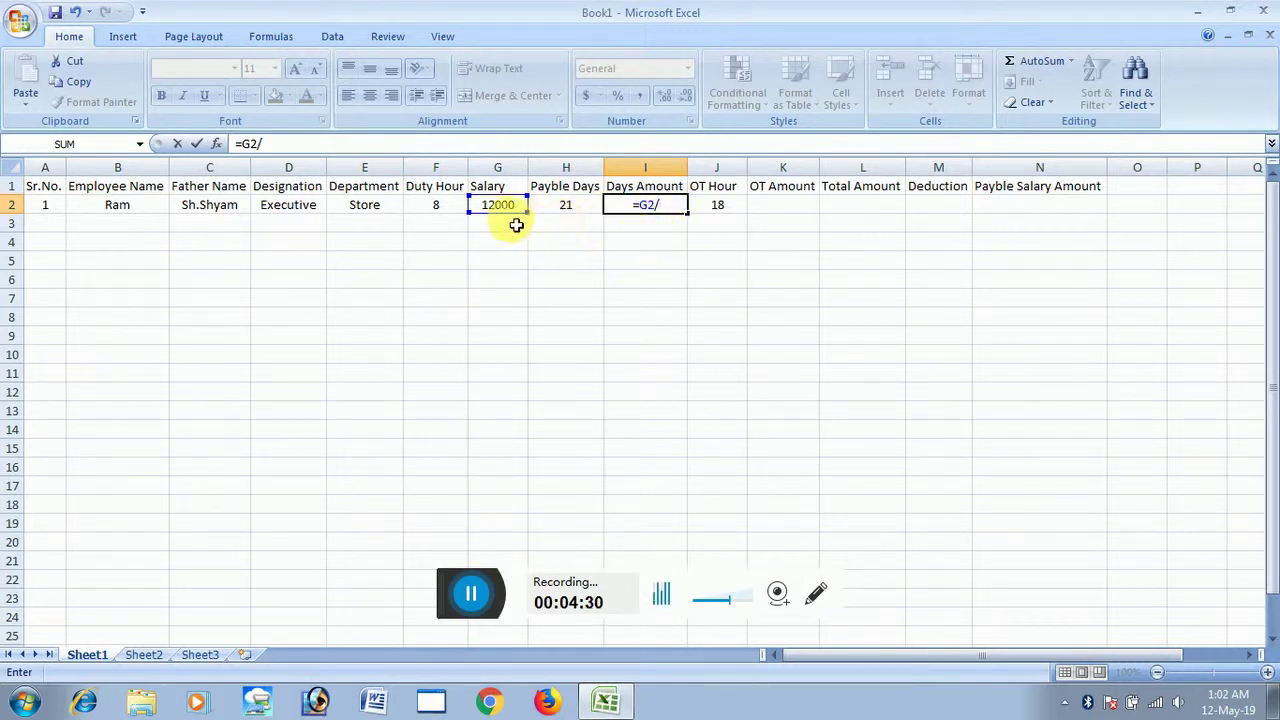
text(30)
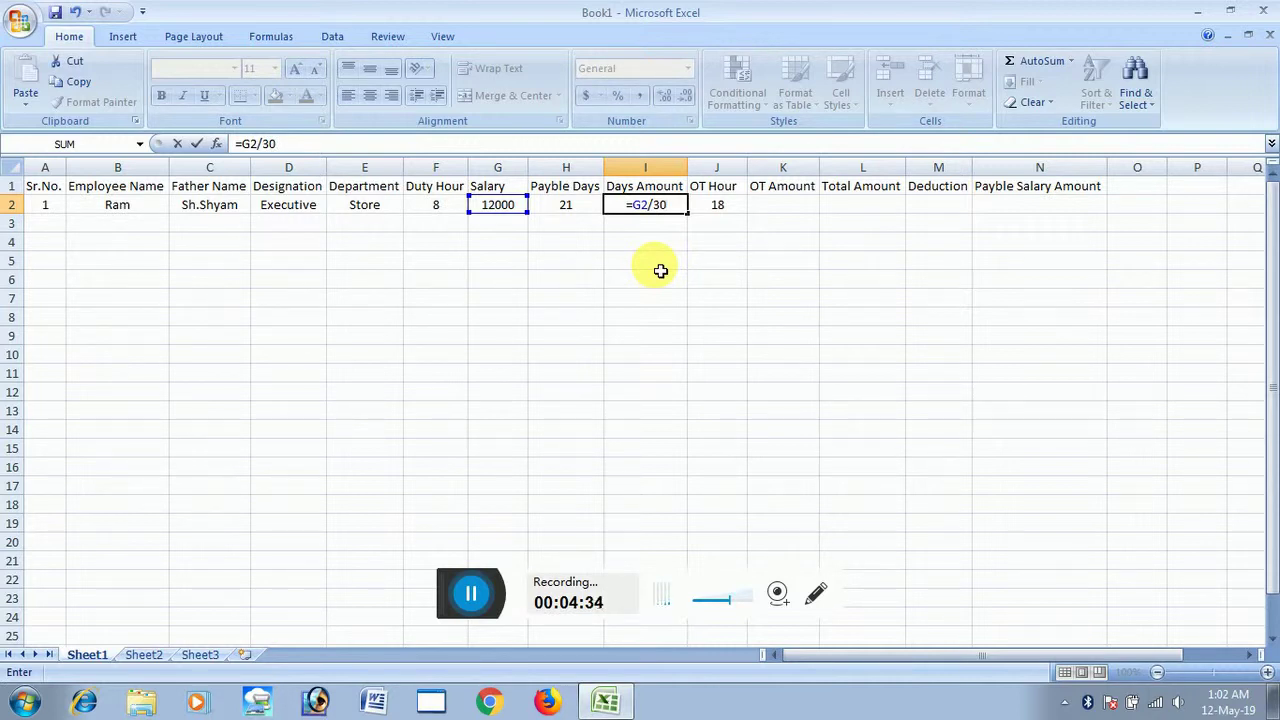
text(*)
click(568, 211)
Step: Commit I2 (8400) and enter =G2/30/F2*J2 in K2 for OT Amount 900
key(Return)
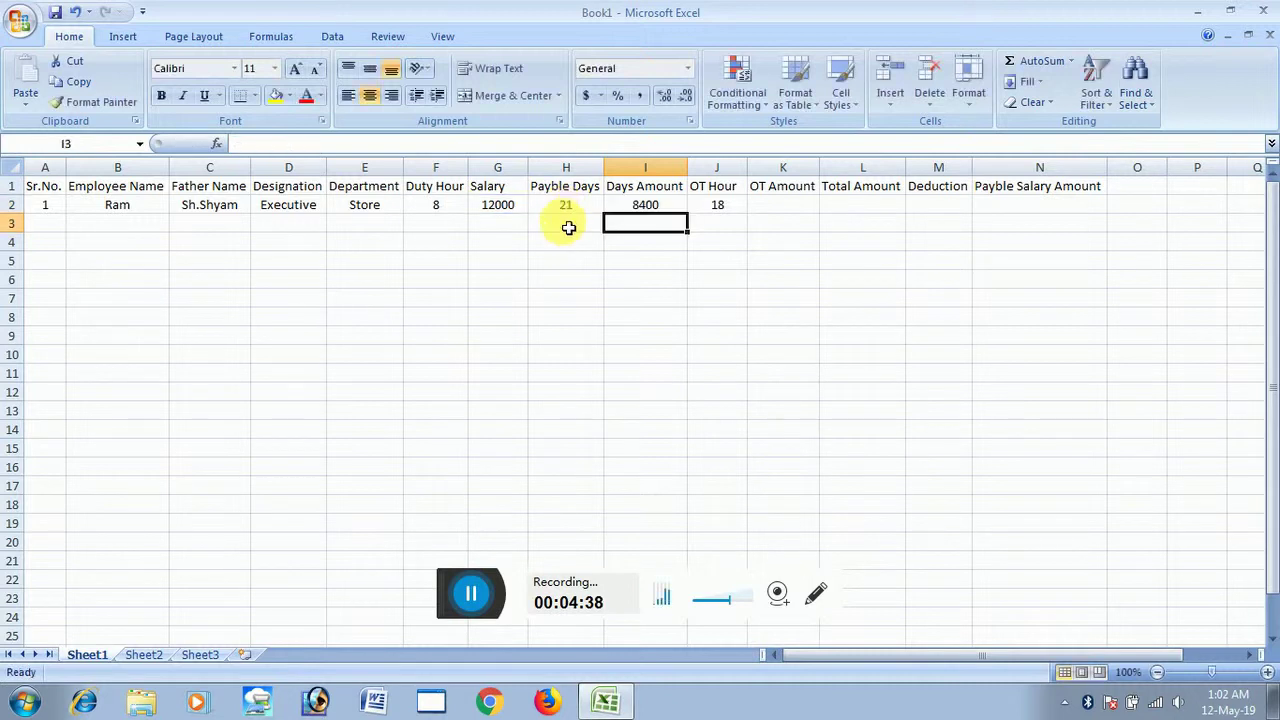
click(641, 207)
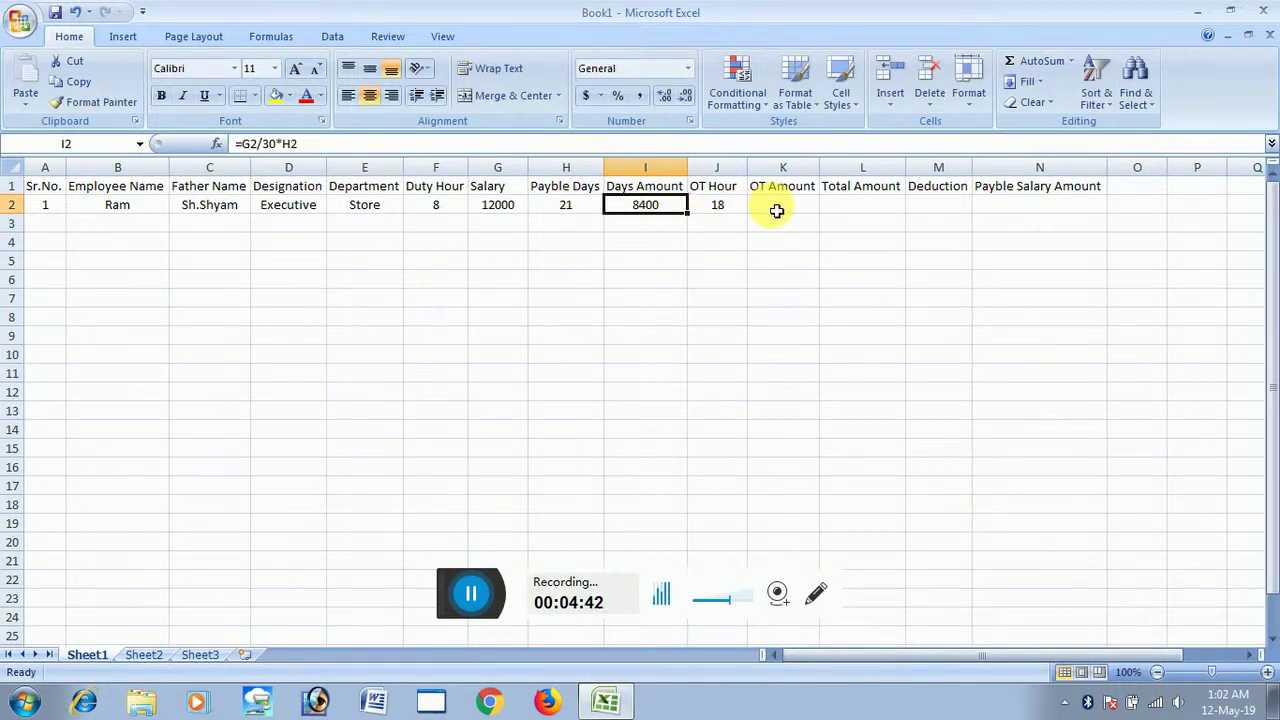
click(777, 211)
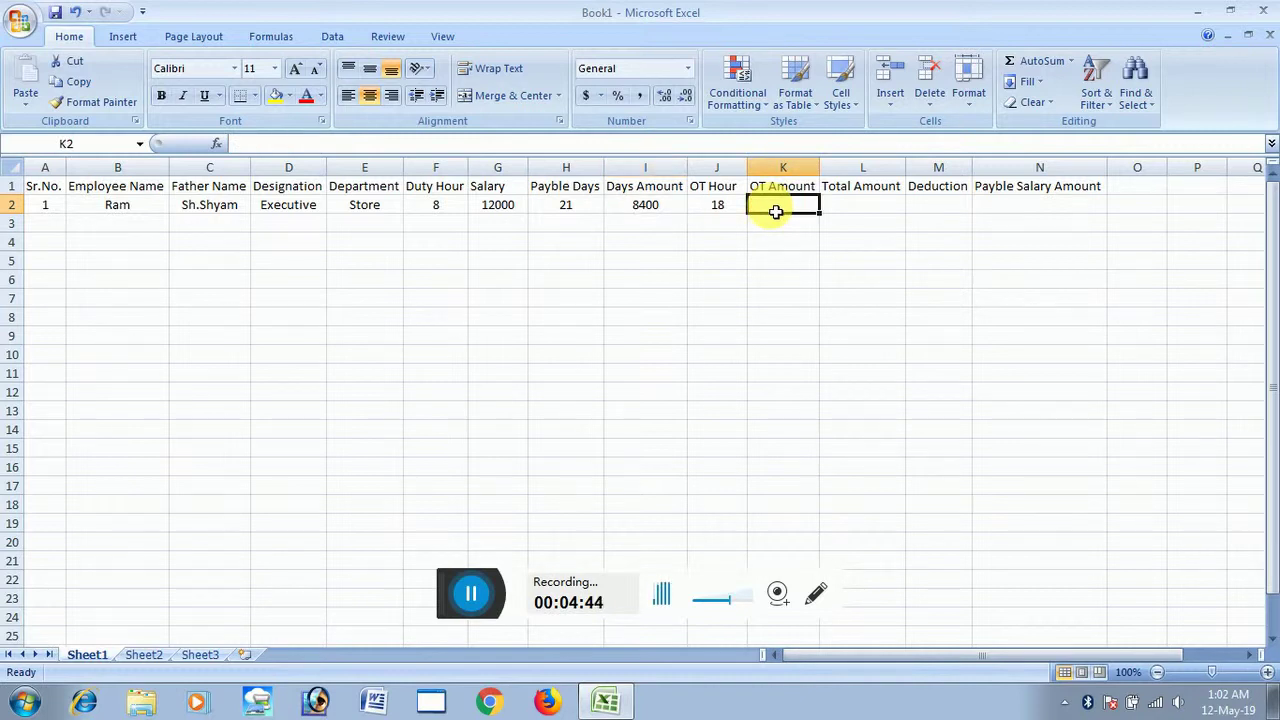
text(=)
click(489, 207)
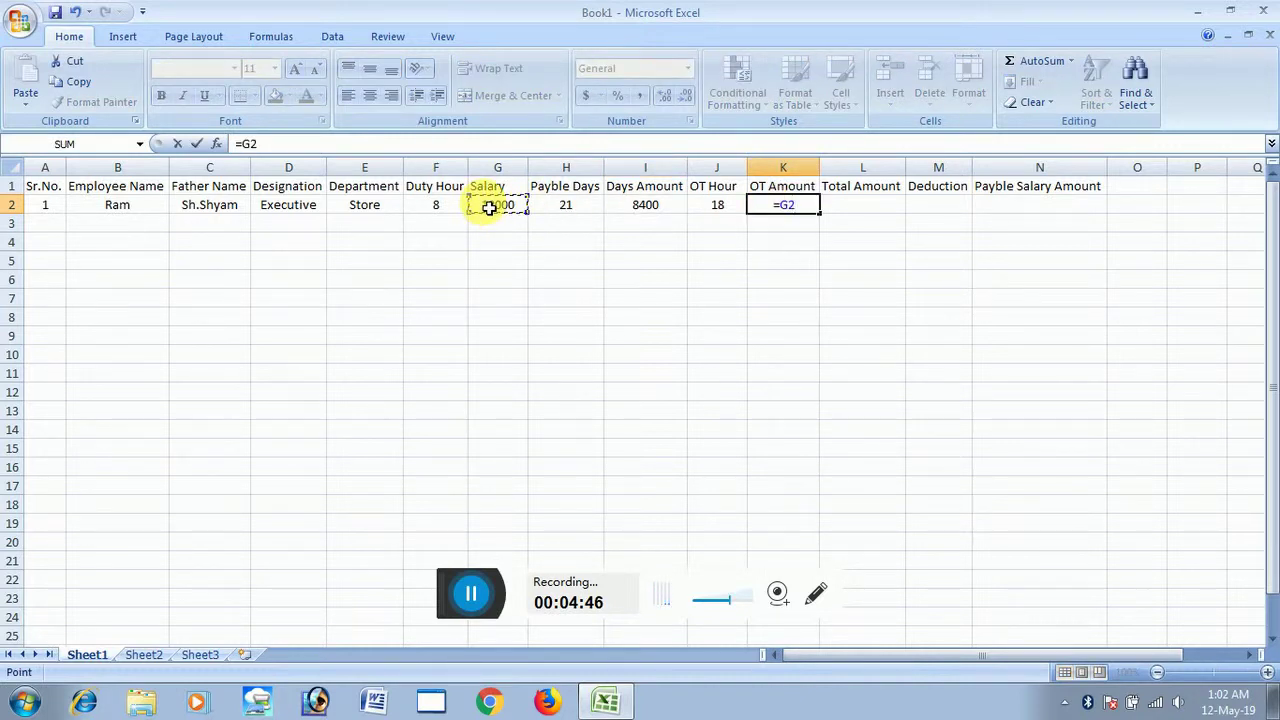
text(/30)
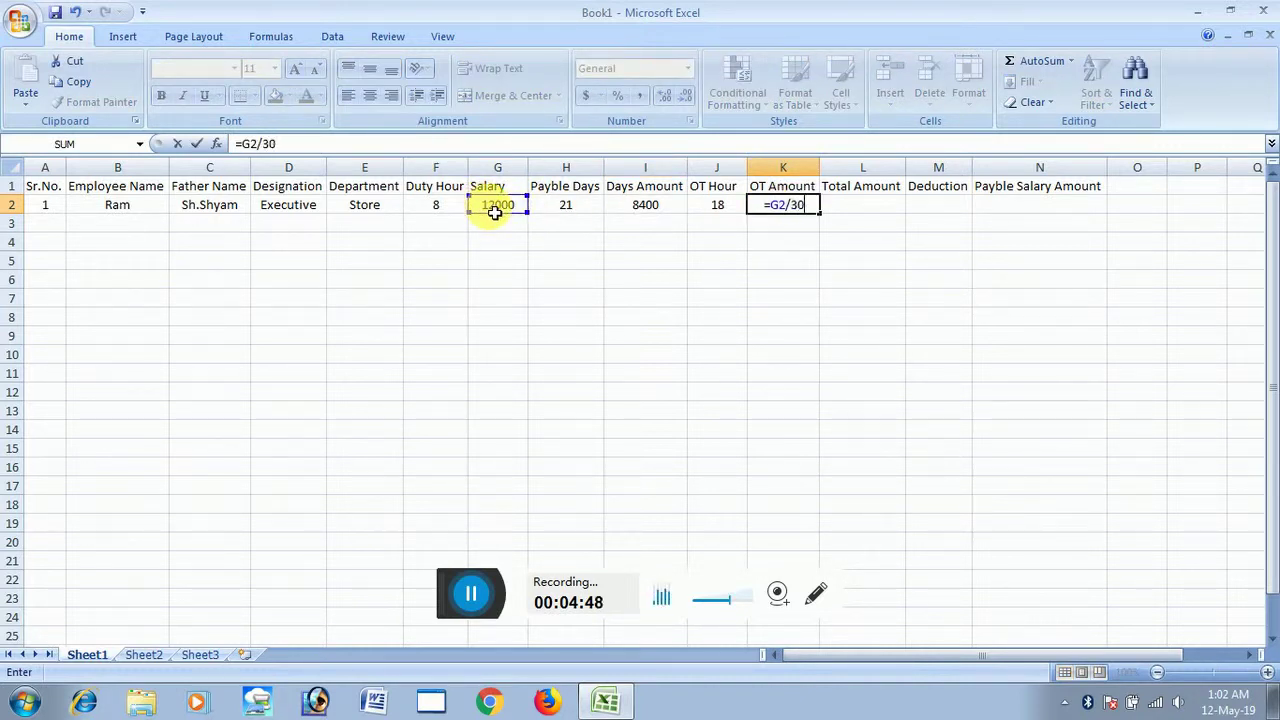
text(/)
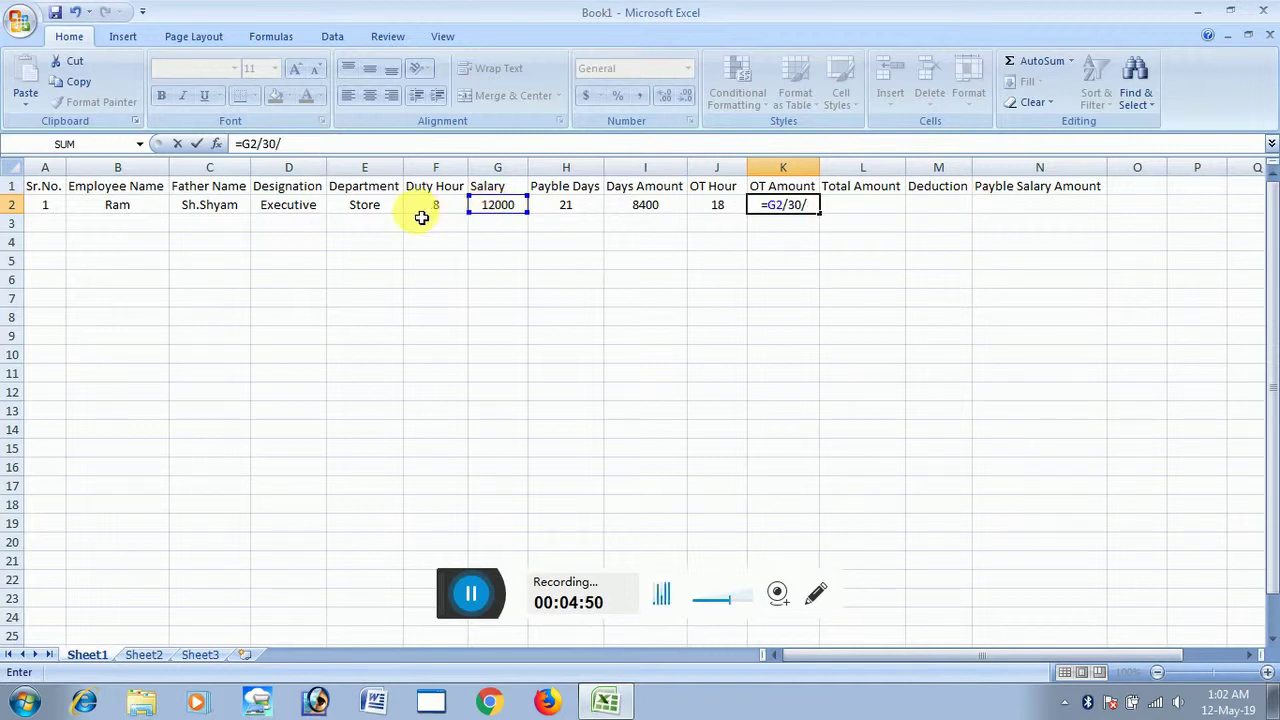
click(429, 211)
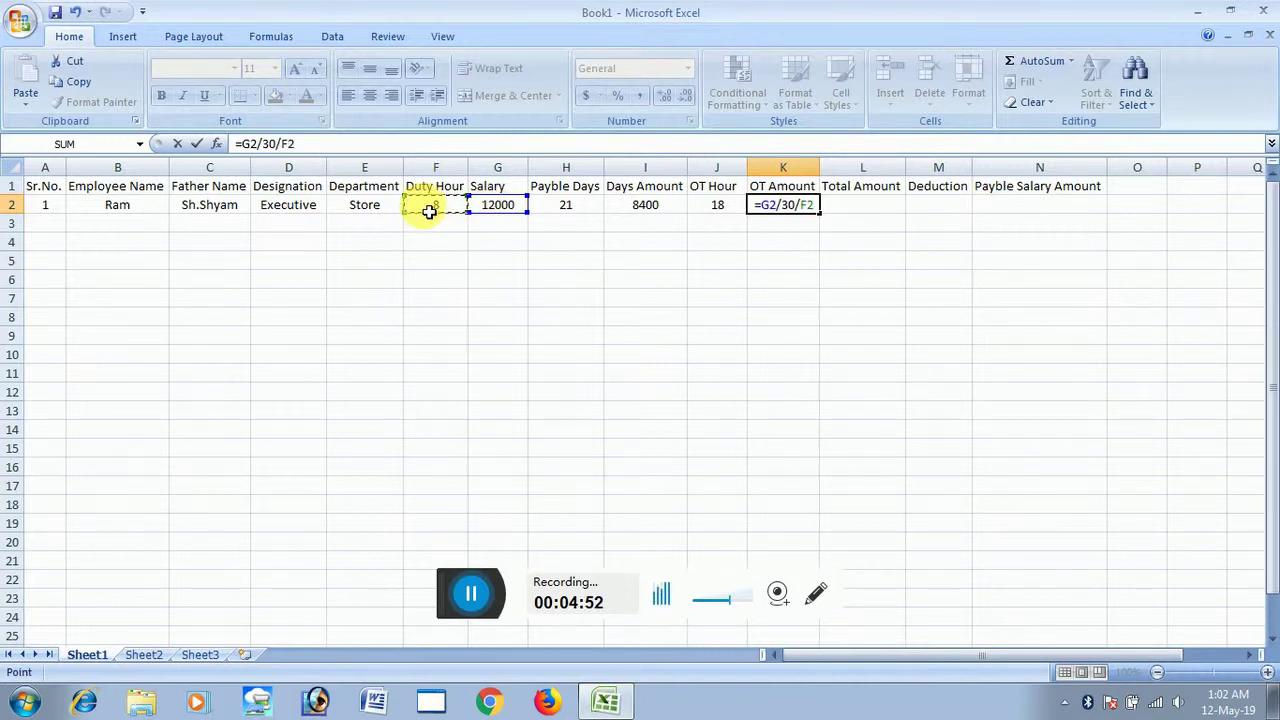
text(*)
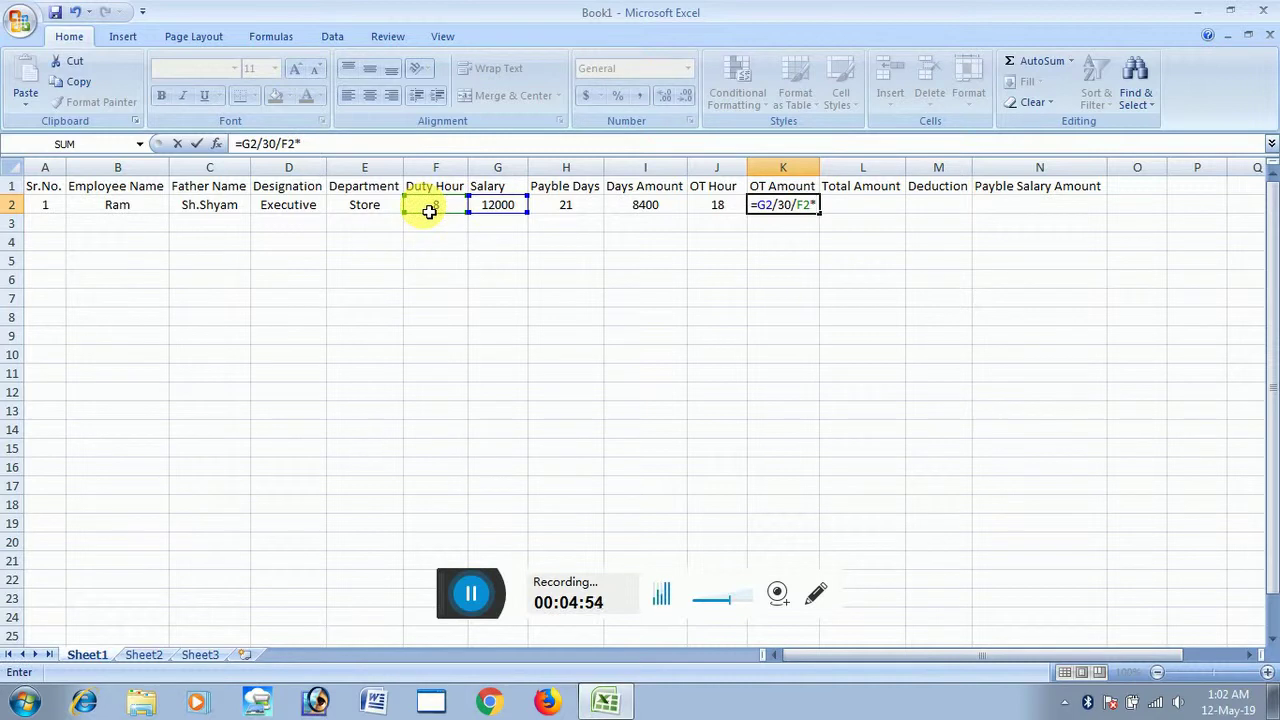
click(731, 216)
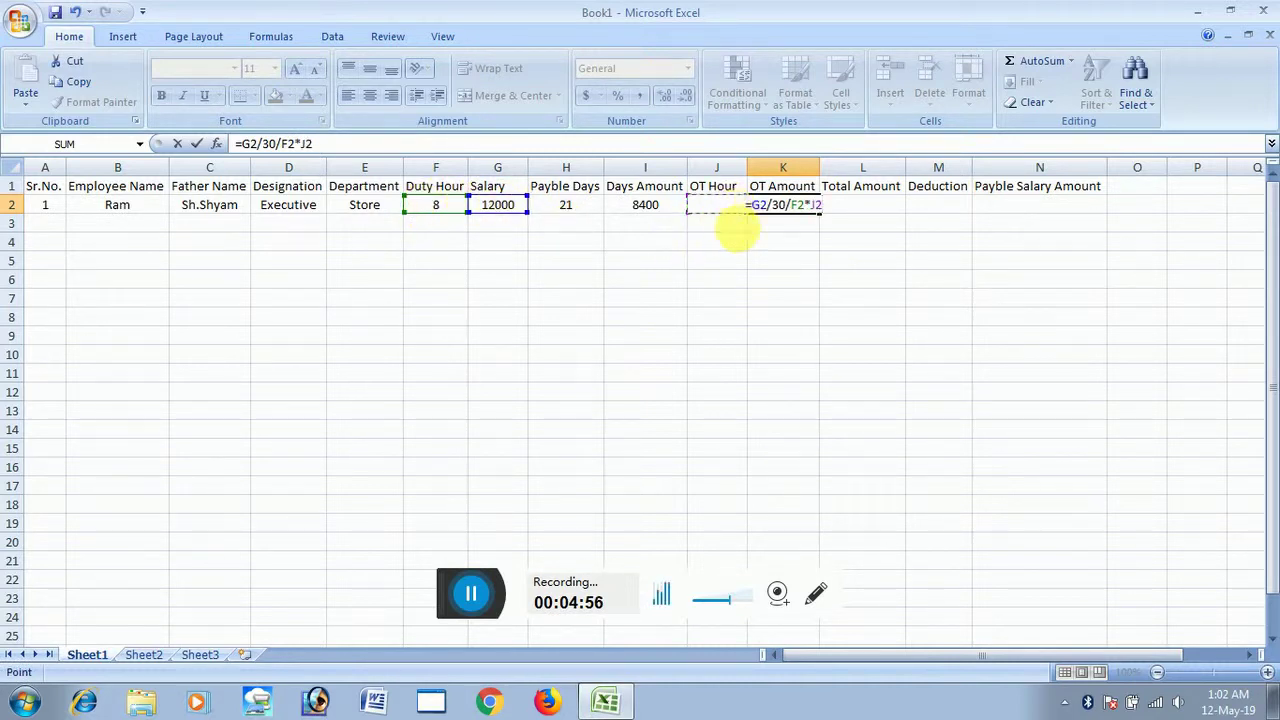
key(Return)
text(18)
click(800, 208)
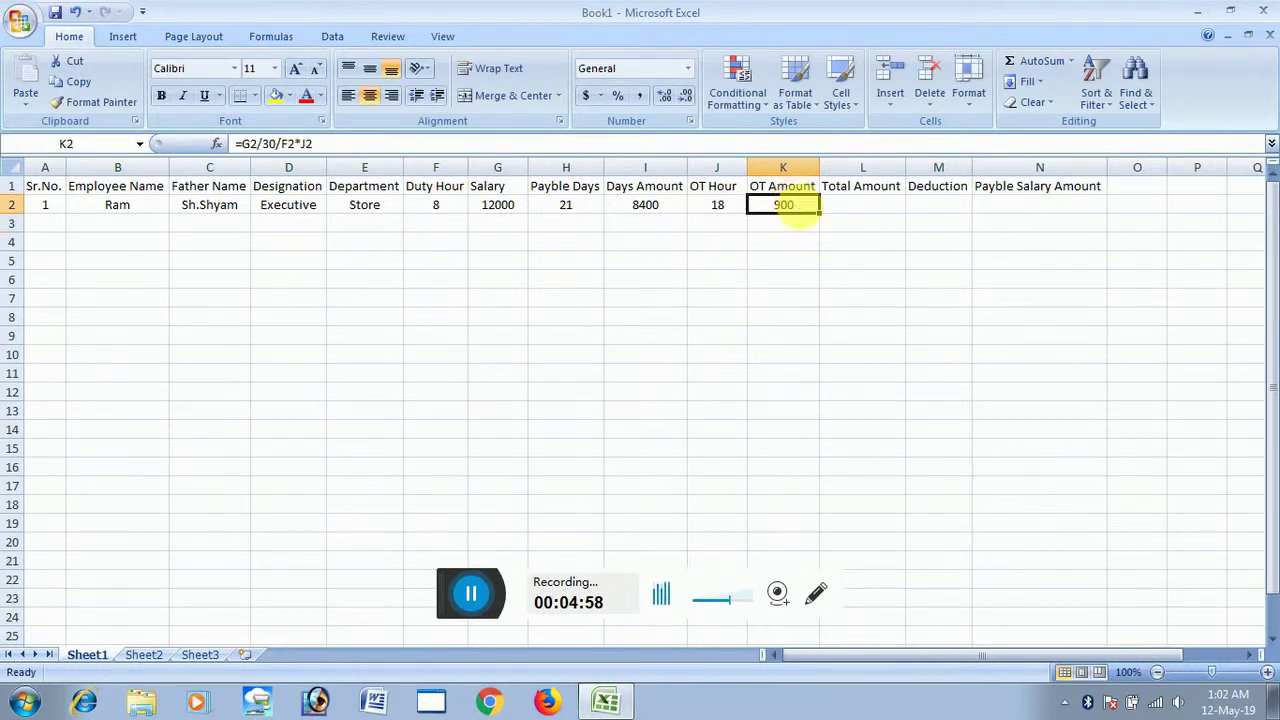
click(855, 206)
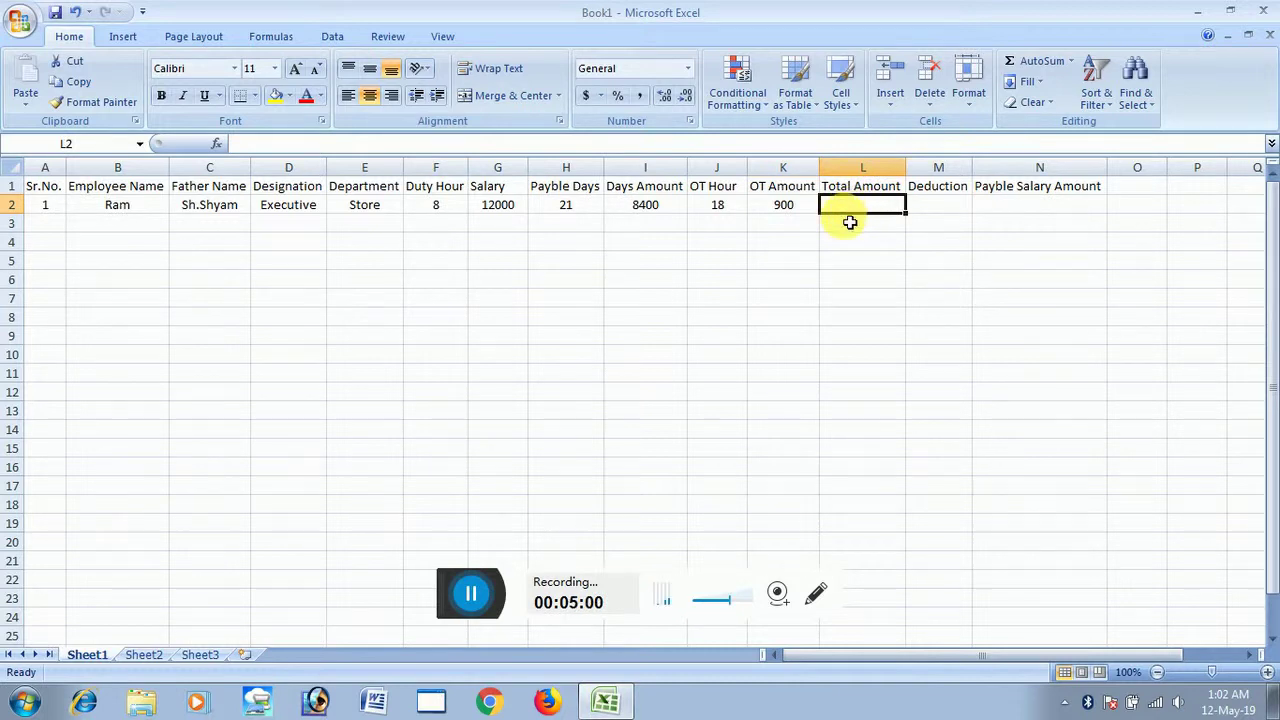
Step: Enter =I2+K2 in L2 to give Total Amount 9300
text(=)
click(646, 206)
text(+)
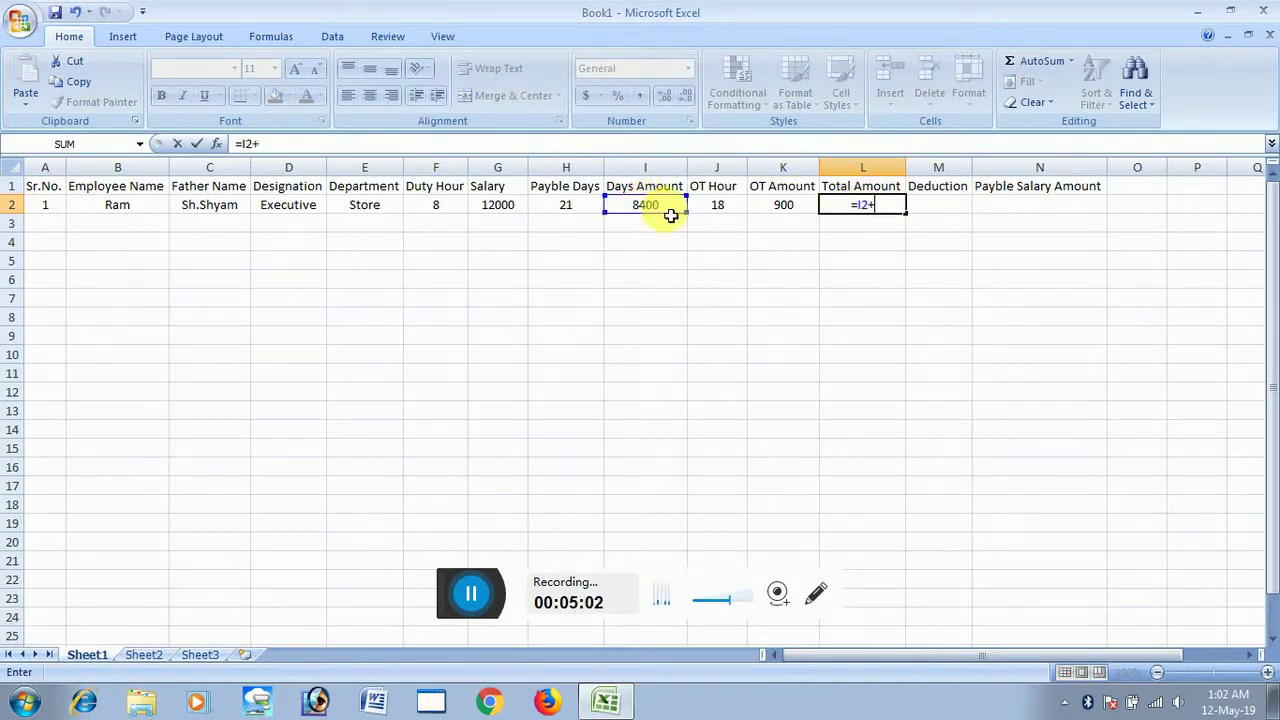
click(783, 210)
key(Return)
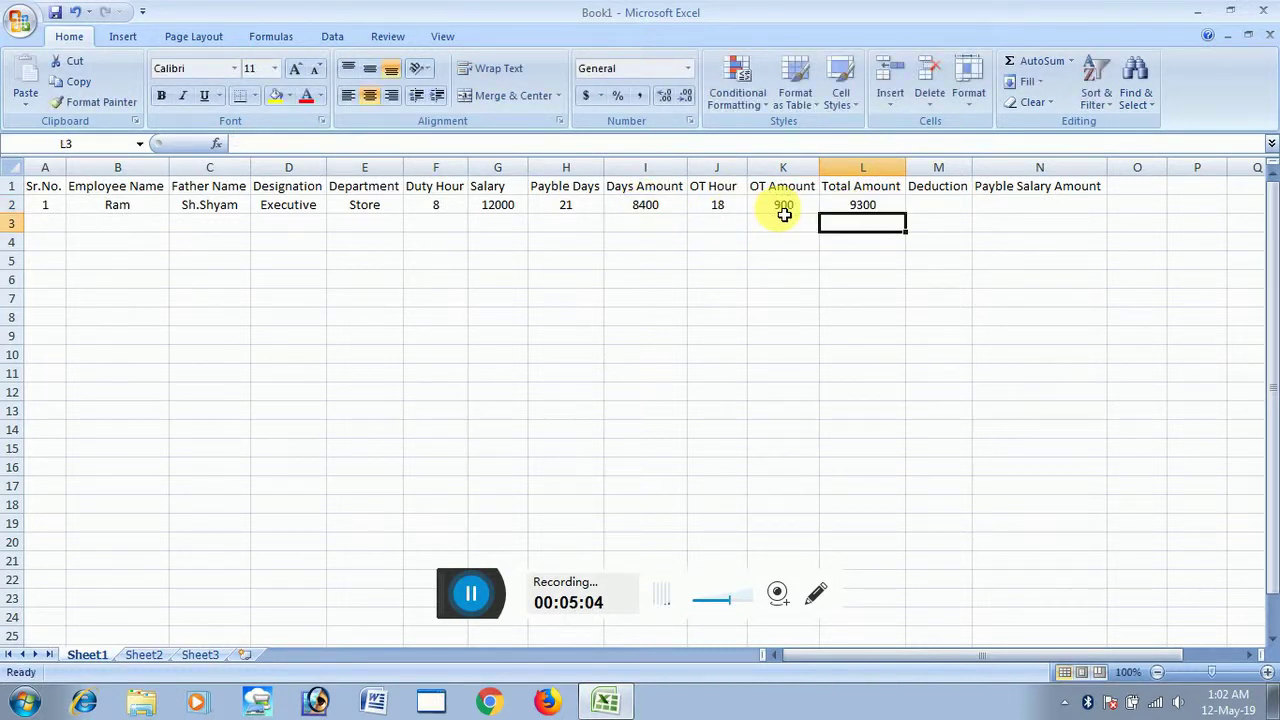
click(885, 209)
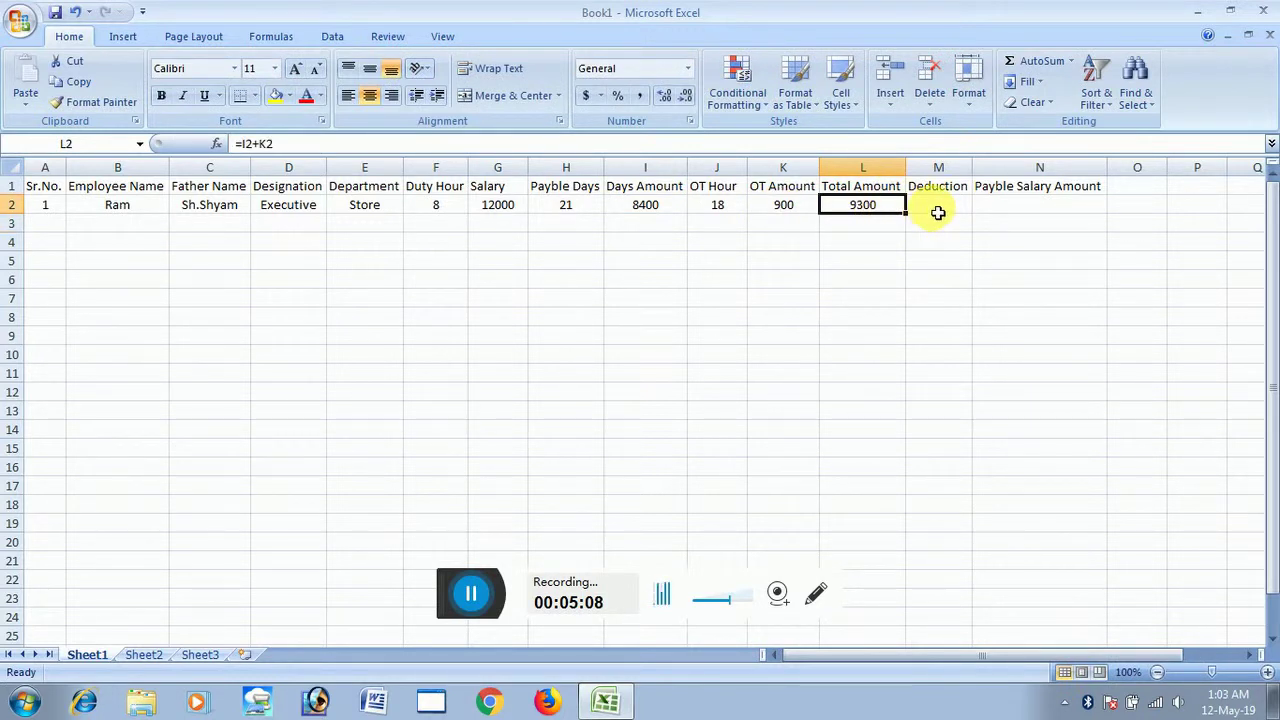
Step: Enter deduction 500 in M2 and payable salary =L2-M2 in N2, giving 8800
click(940, 213)
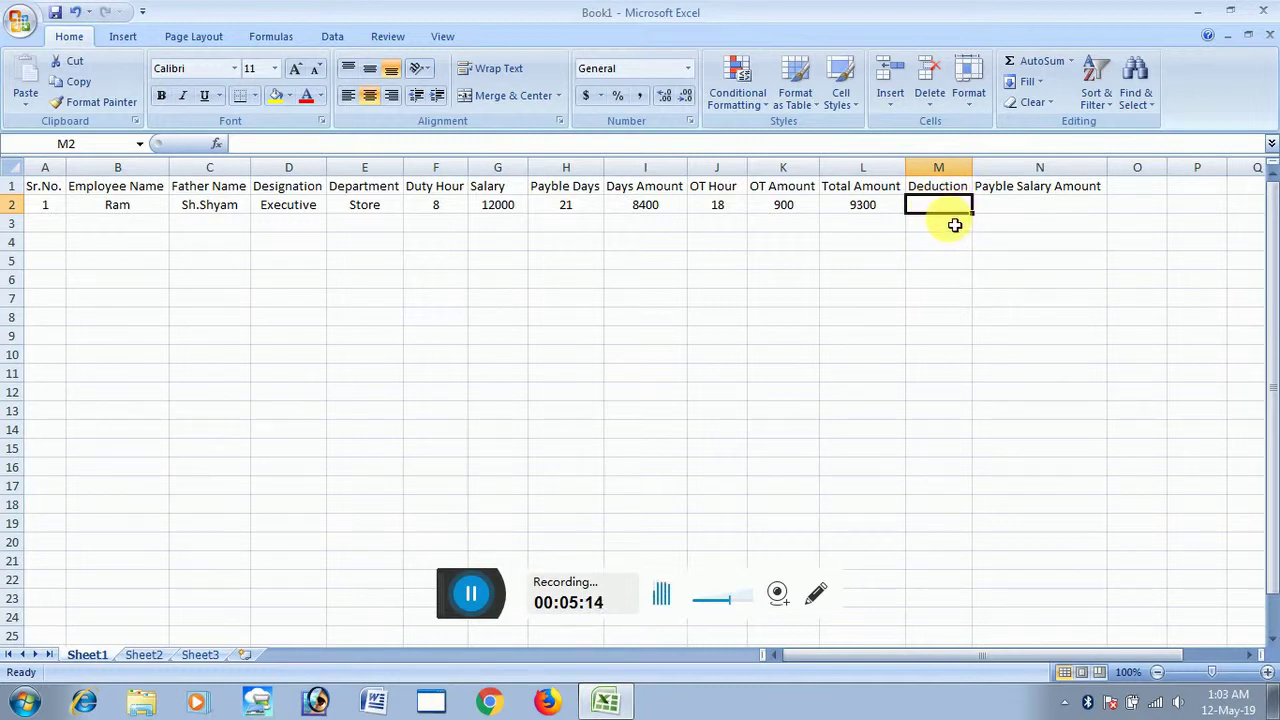
text(500)
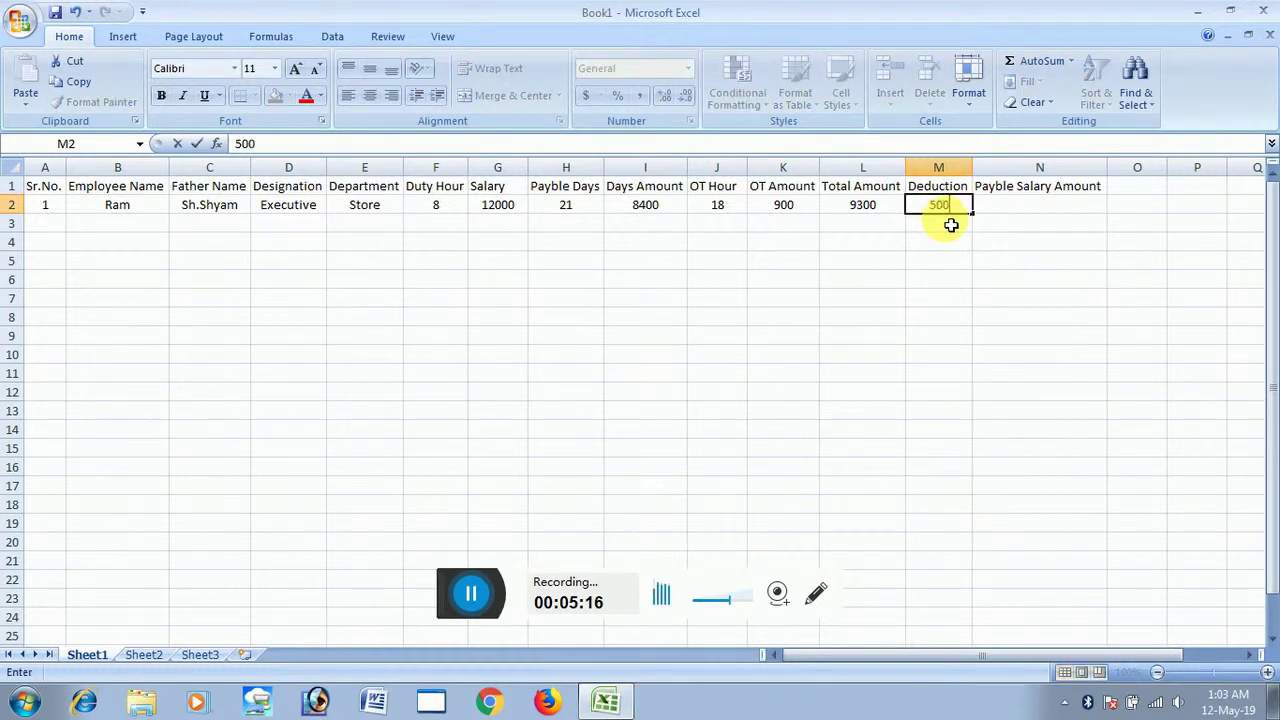
click(993, 207)
text(=)
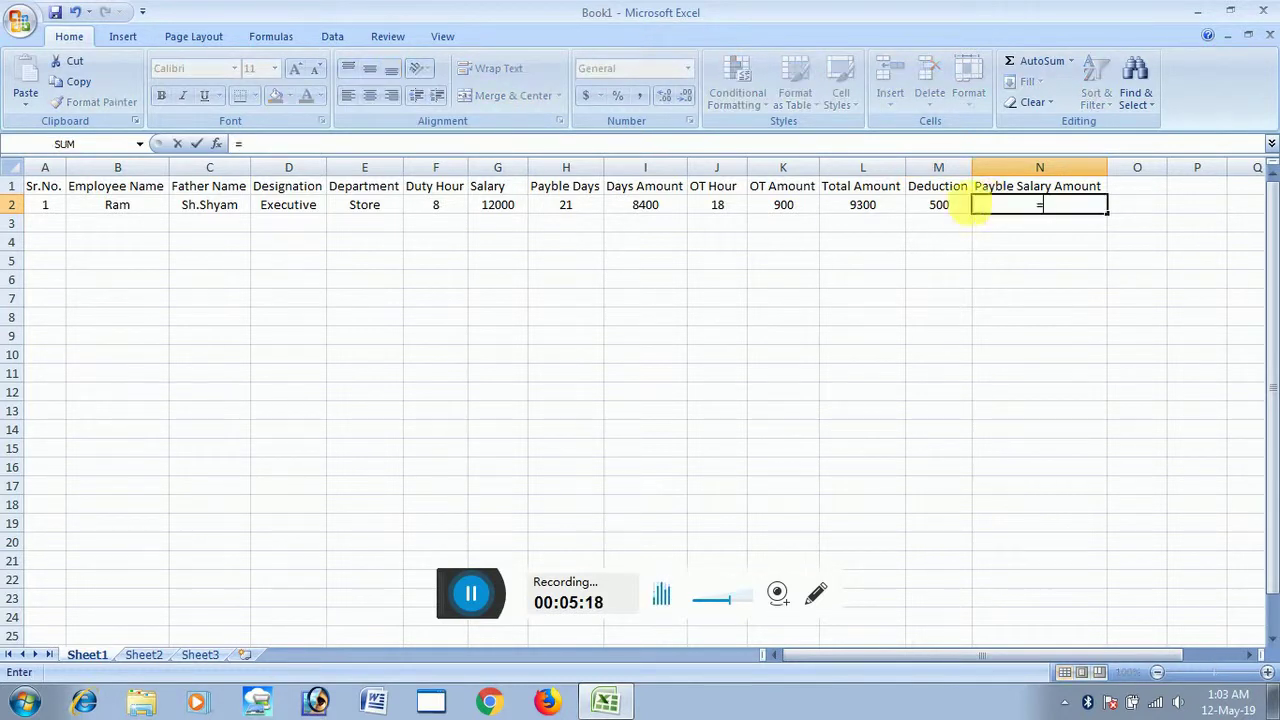
click(866, 207)
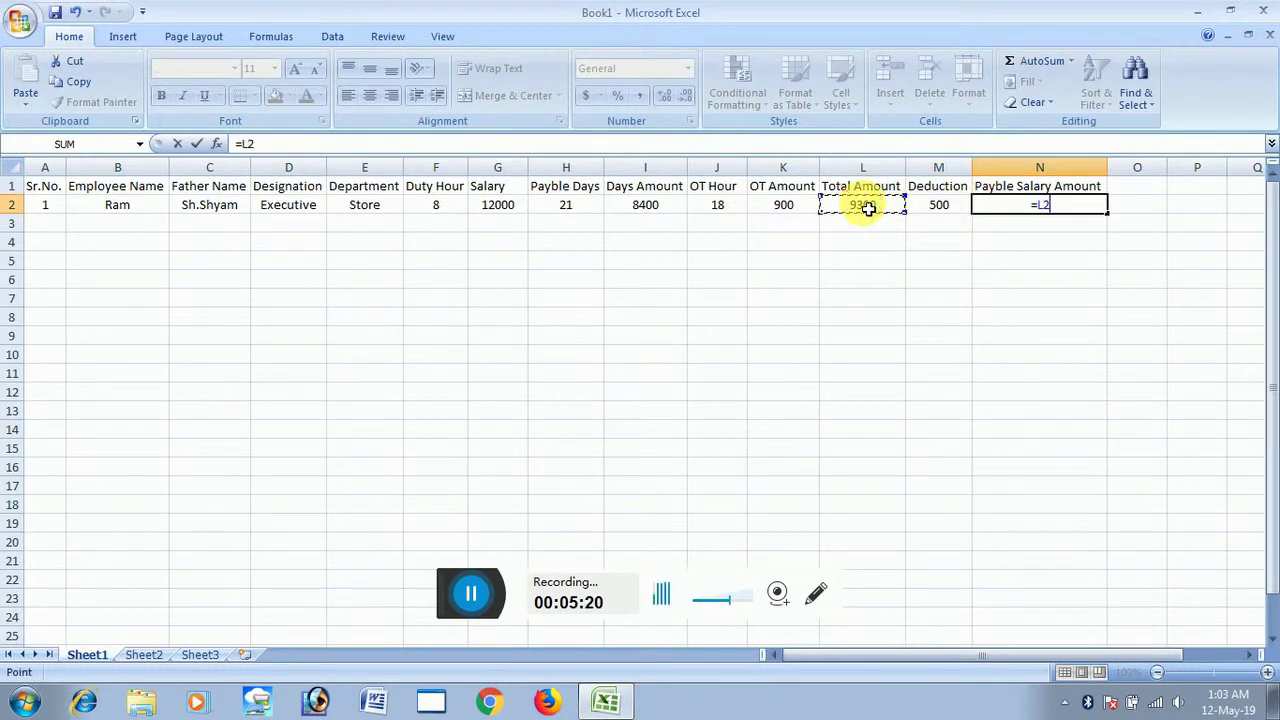
text(-)
click(927, 207)
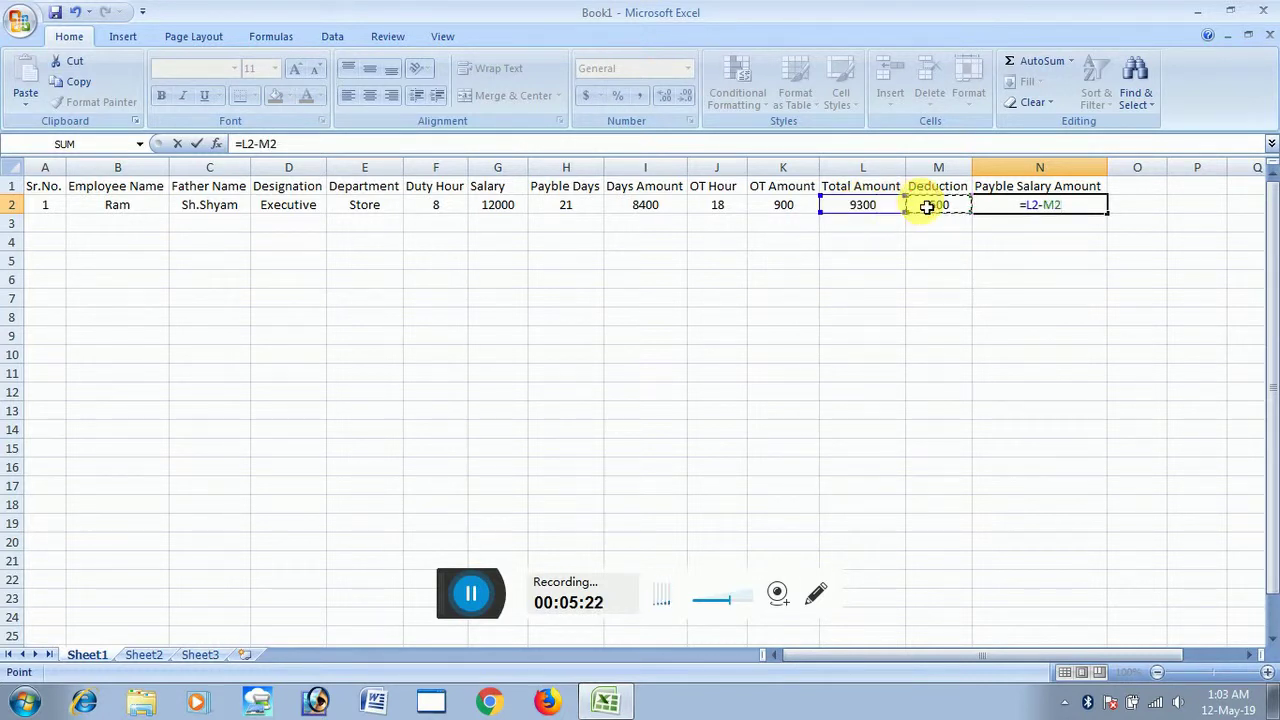
key(Return)
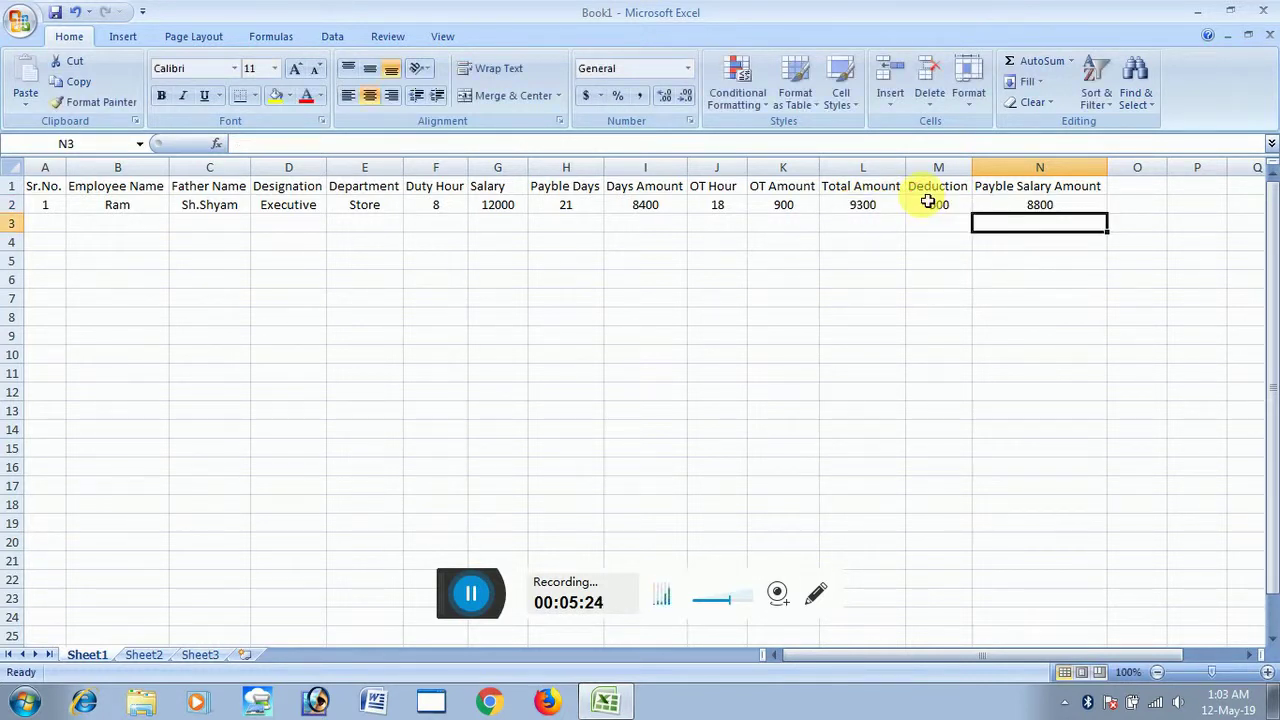
click(1018, 212)
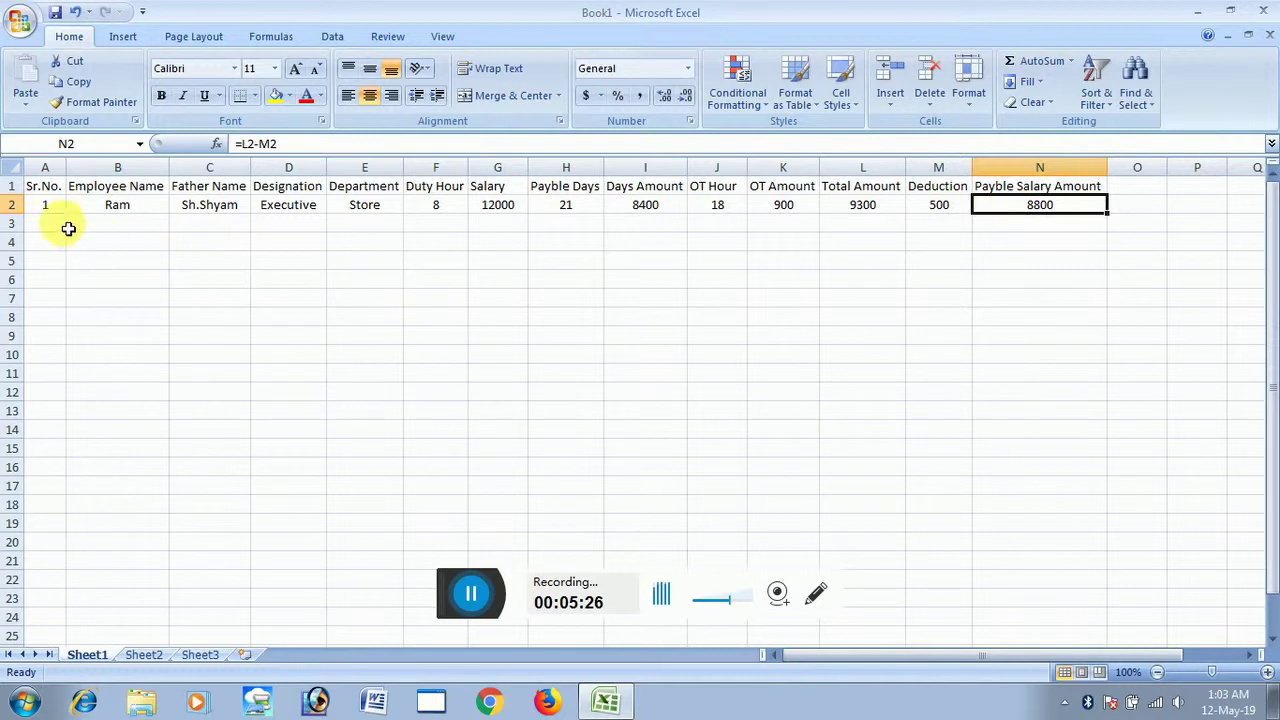
Step: Start row 3 with serial number 2 in A3 and begin the employee's name in B3
click(67, 228)
text(2)
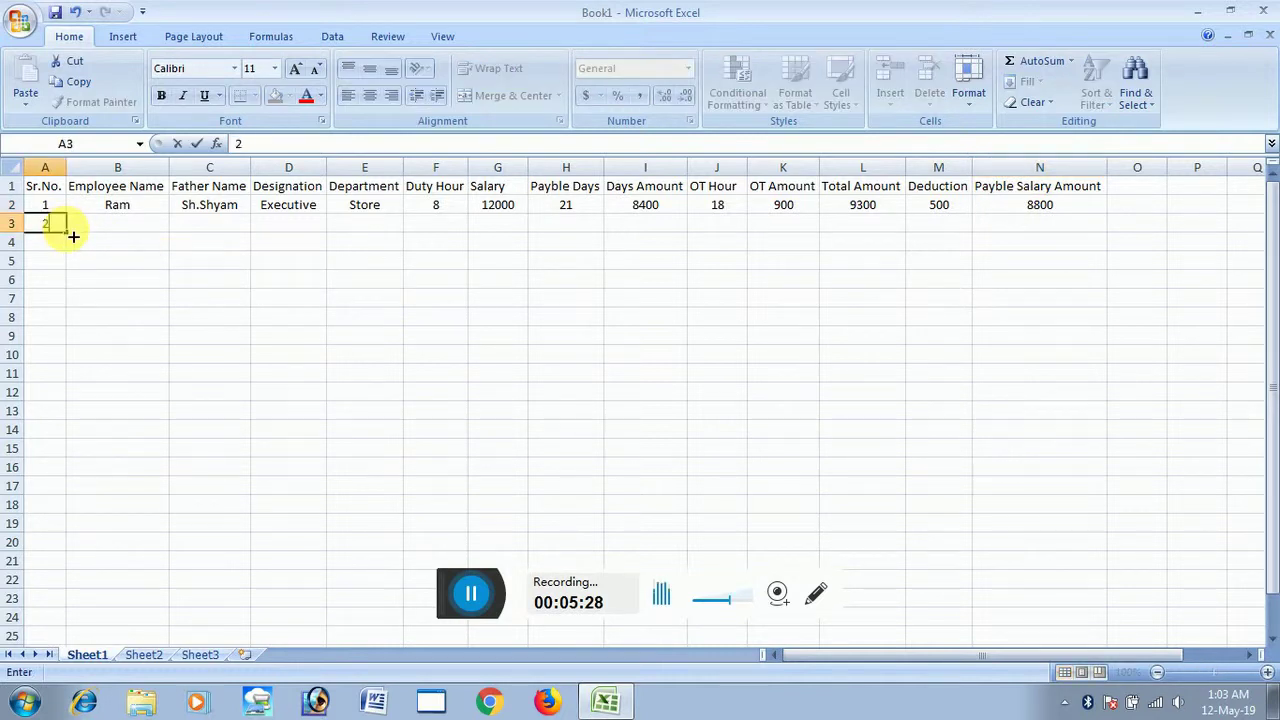
key(Tab)
text(M)
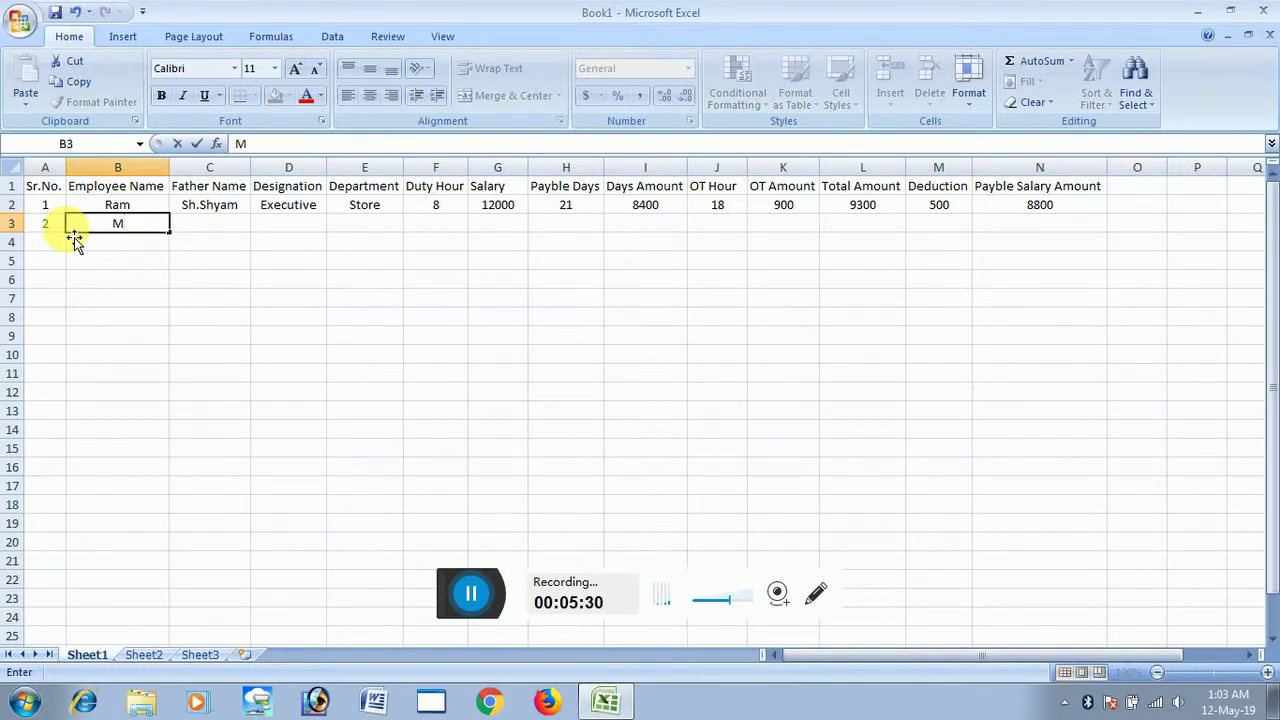
Step: Fill row 3's father's name, designation Sup. and department Production
click(237, 229)
text(sh.)
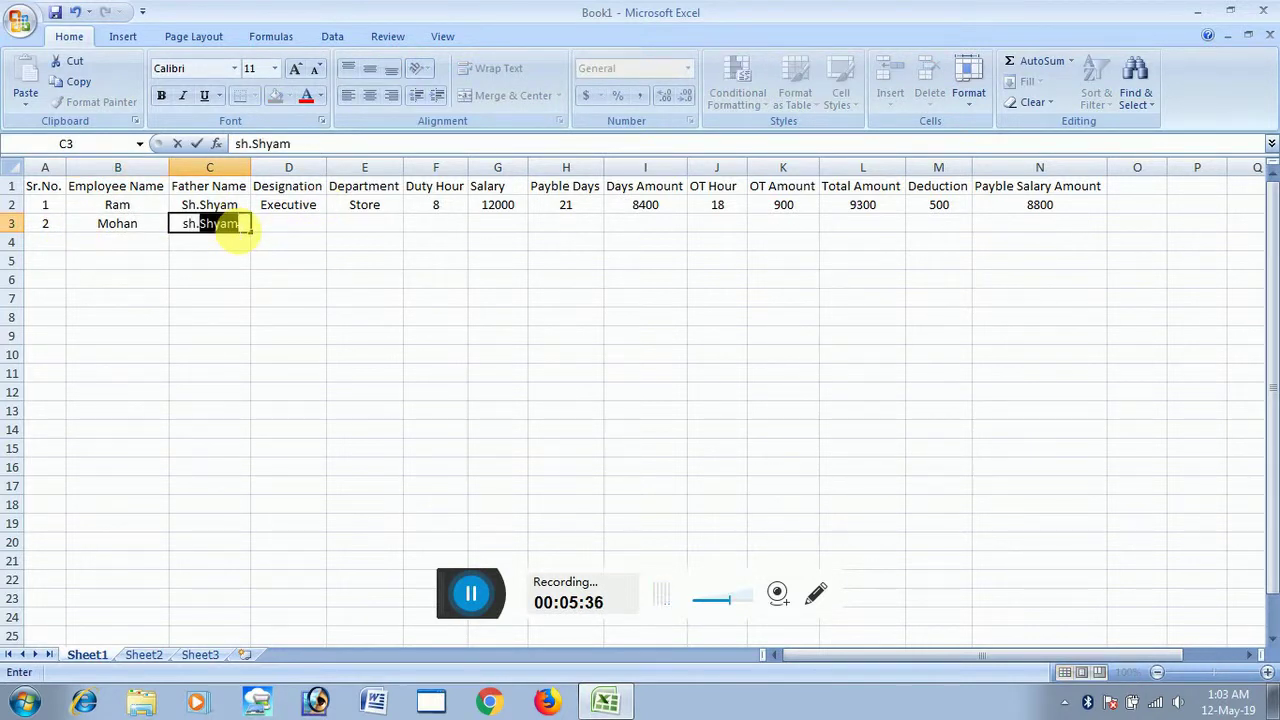
text(Ram)
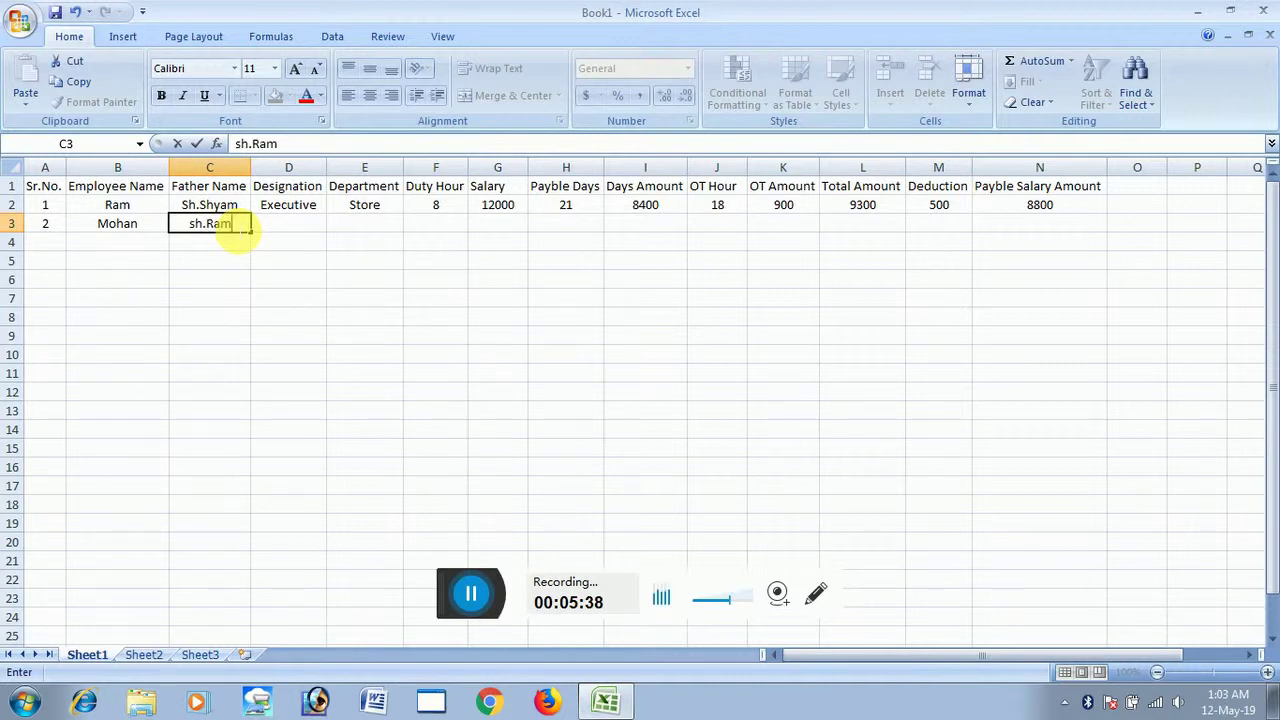
text(n)
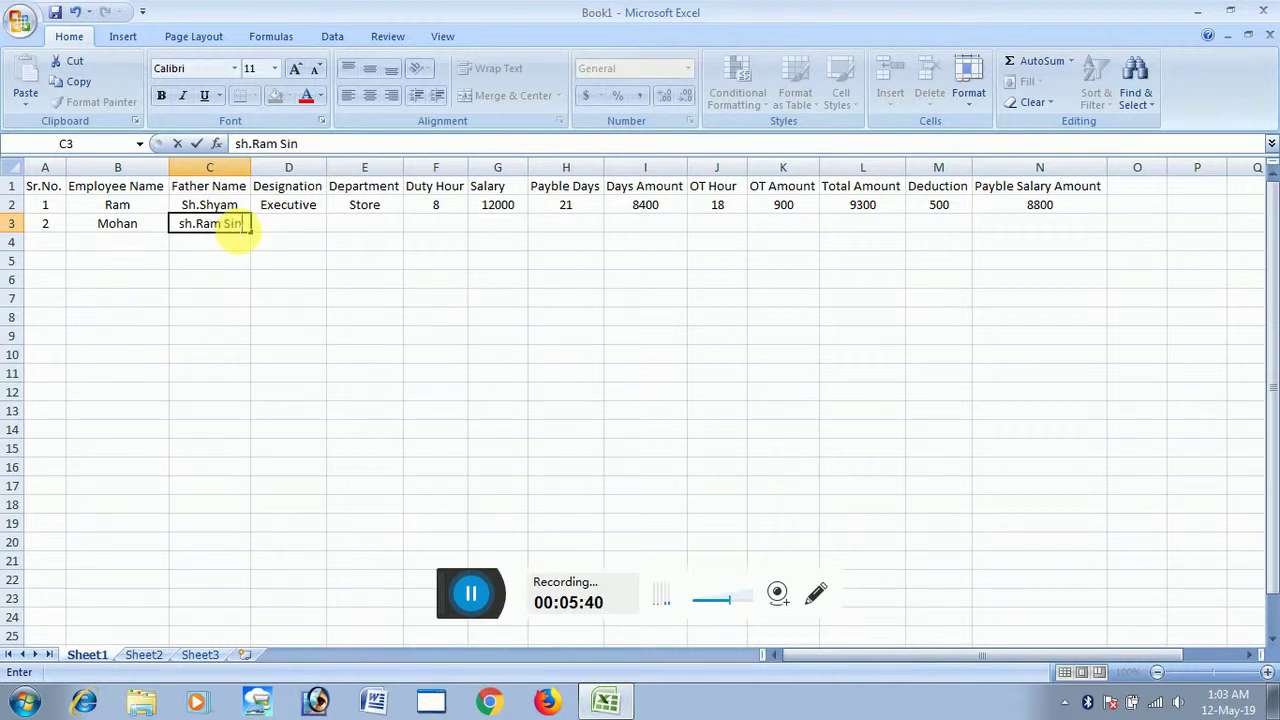
text(gh)
click(298, 231)
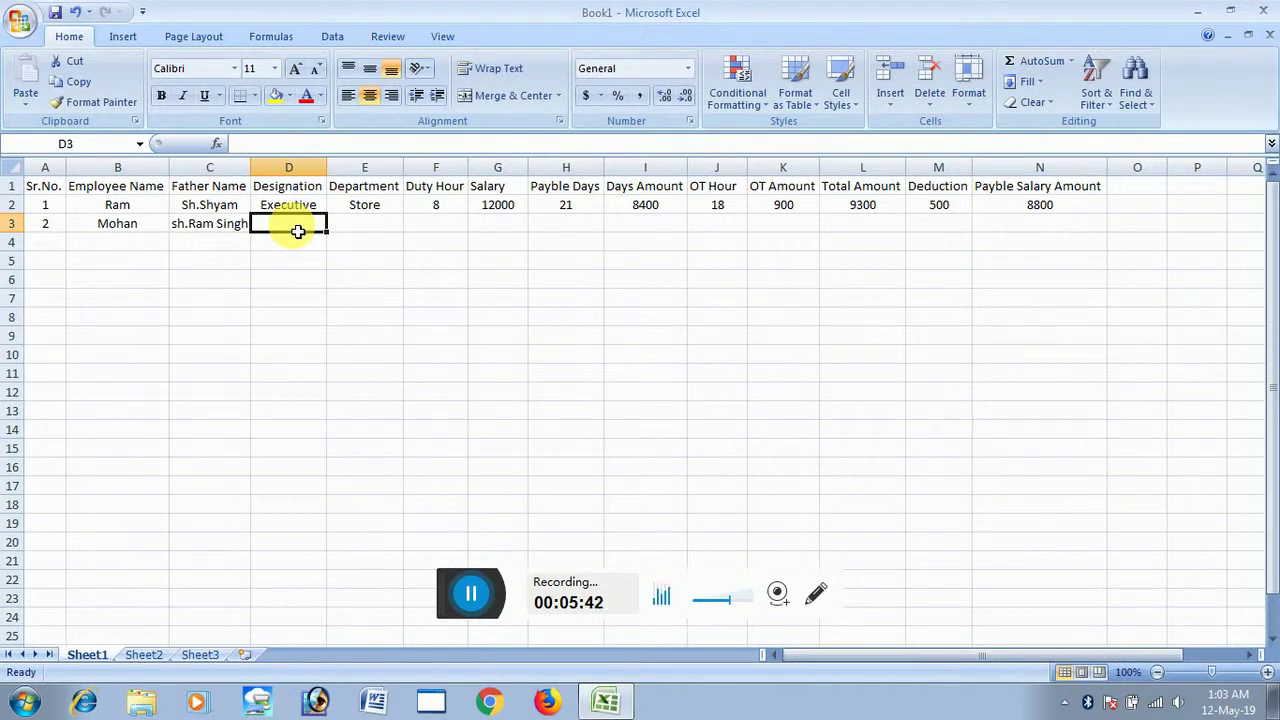
text(Sup.)
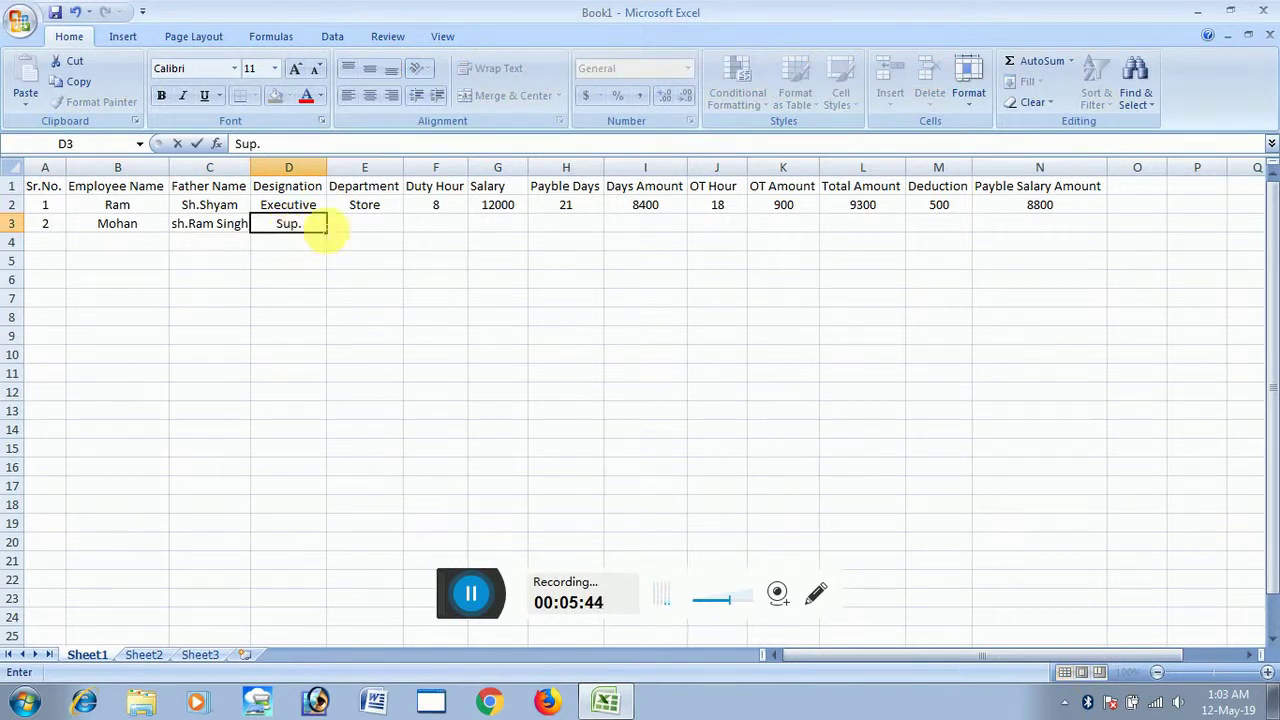
click(380, 208)
click(384, 235)
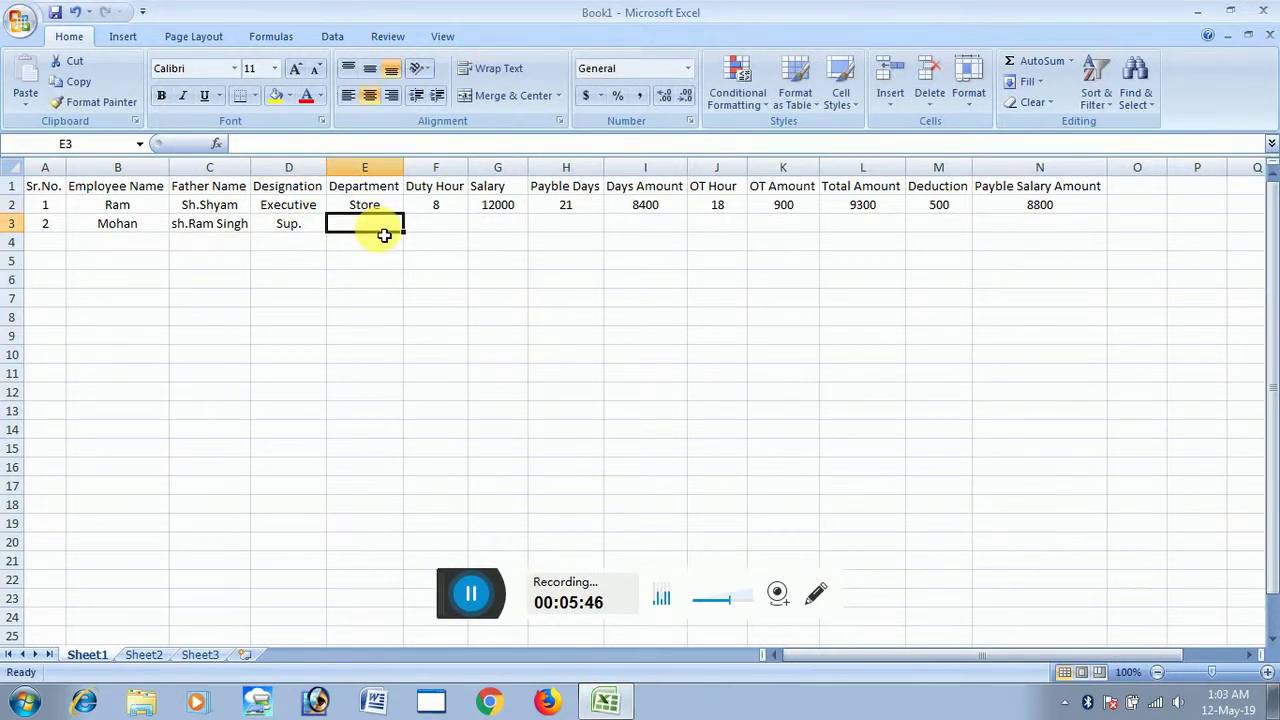
text(Production)
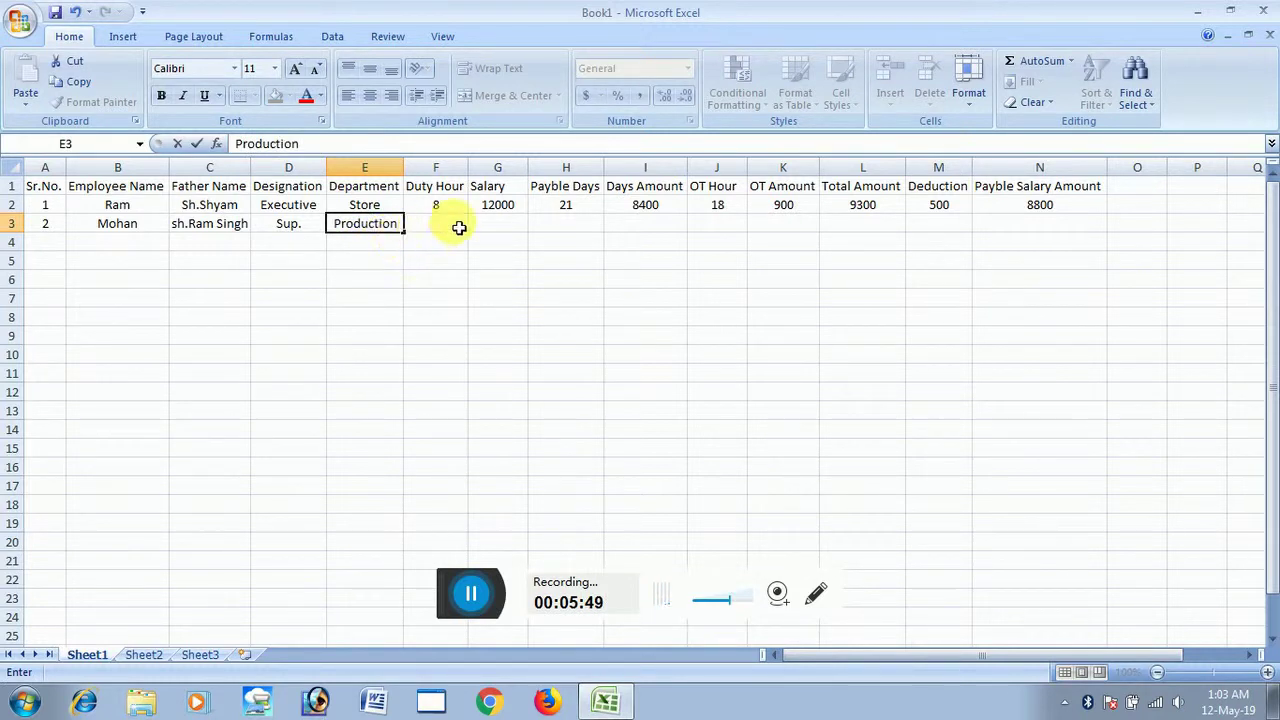
click(457, 226)
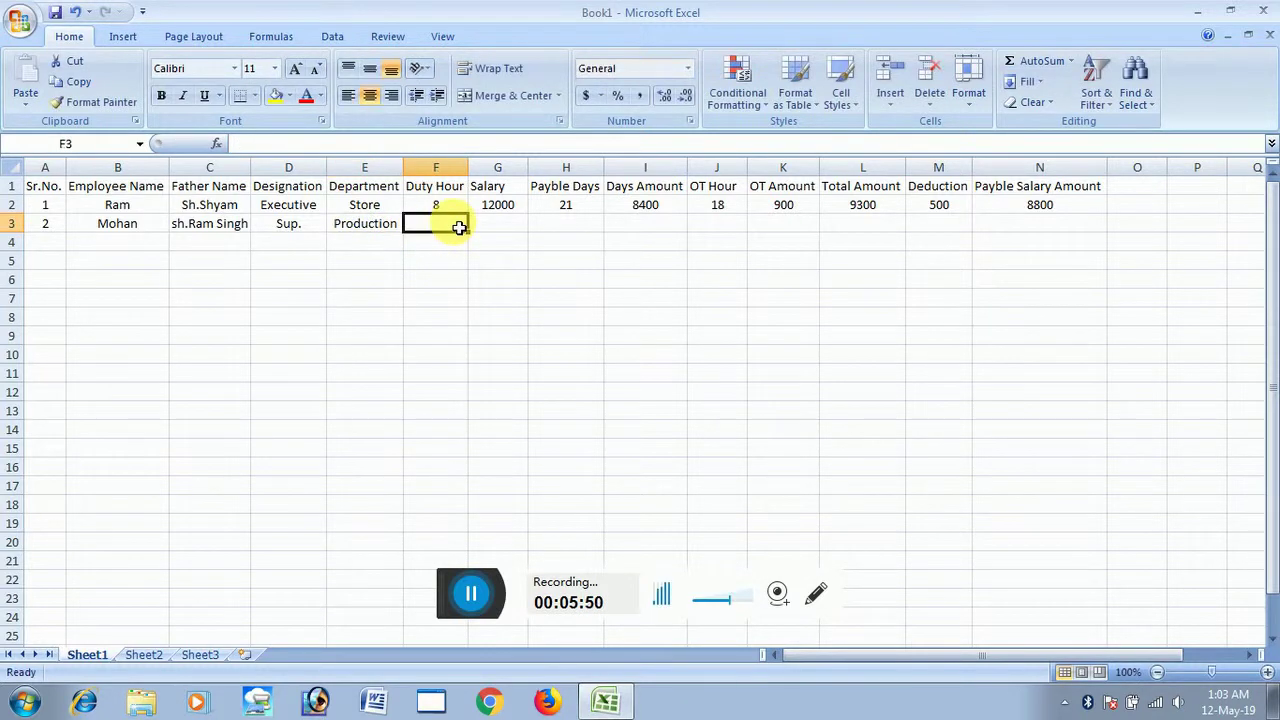
Step: Enter duty hours 12, salary 1000, payable days 28 and OT hours 25 in row 3
text(12)
click(505, 233)
text(1)
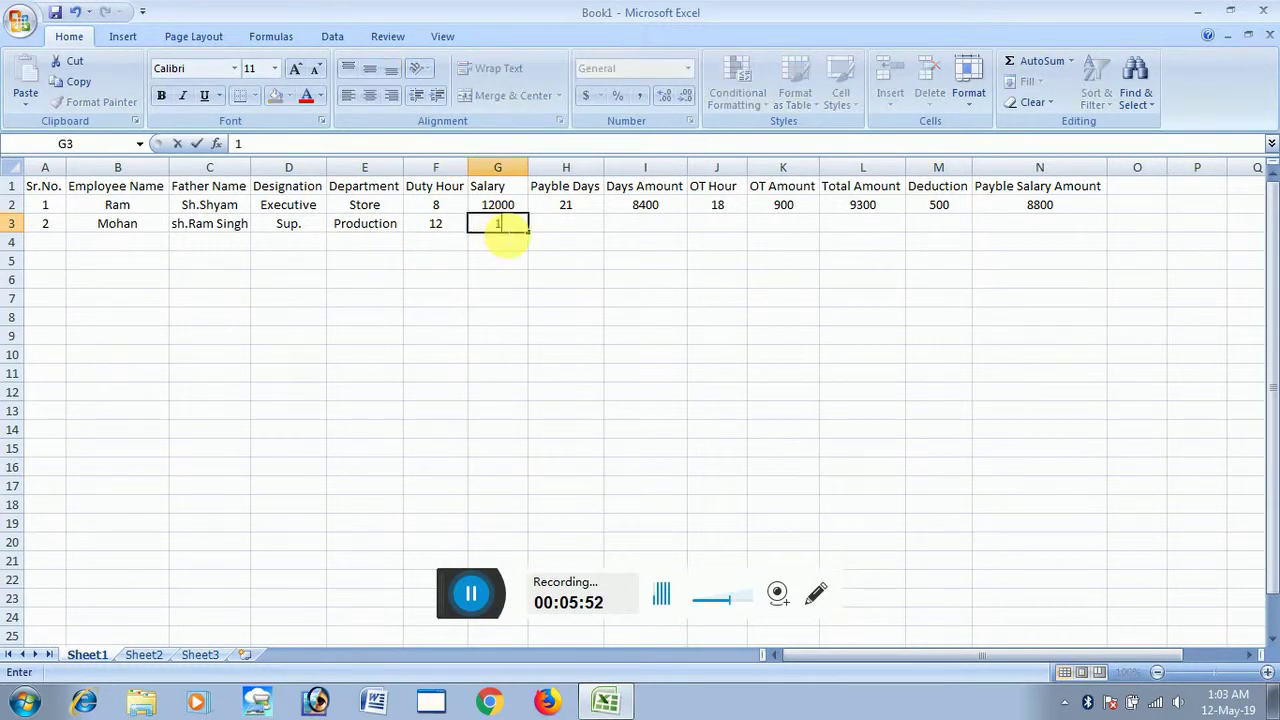
text(000)
click(566, 228)
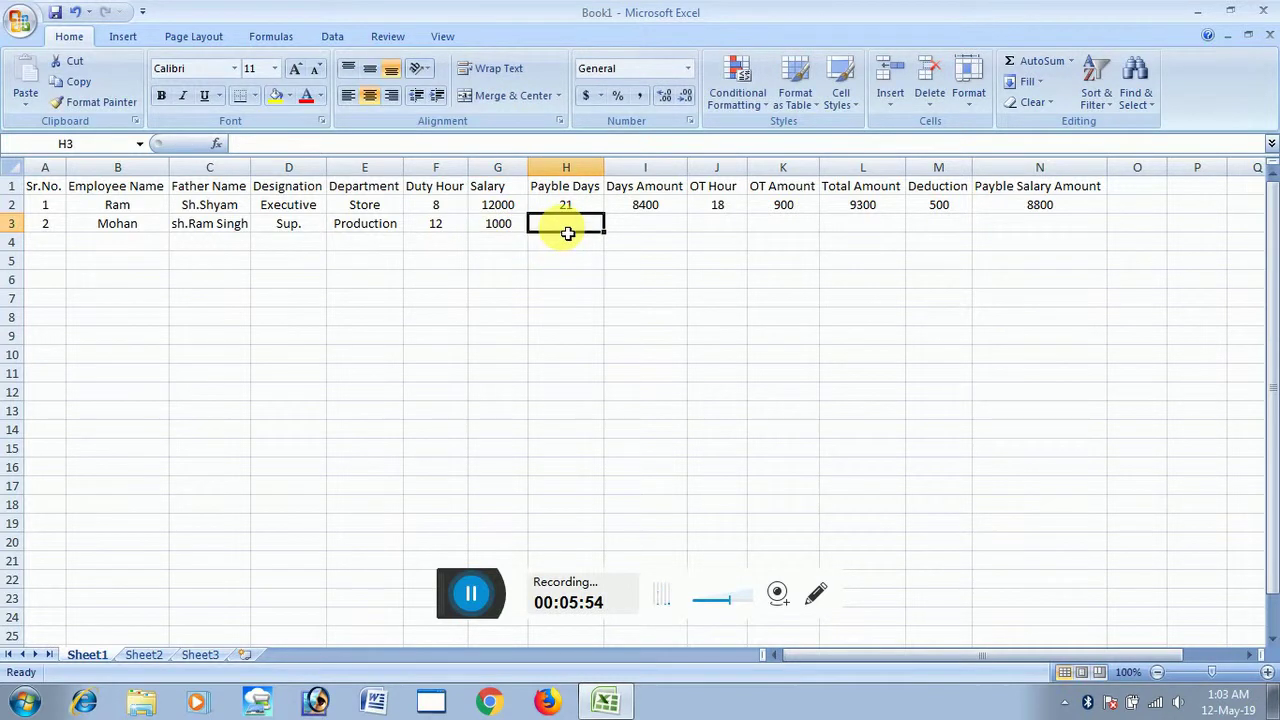
text(28)
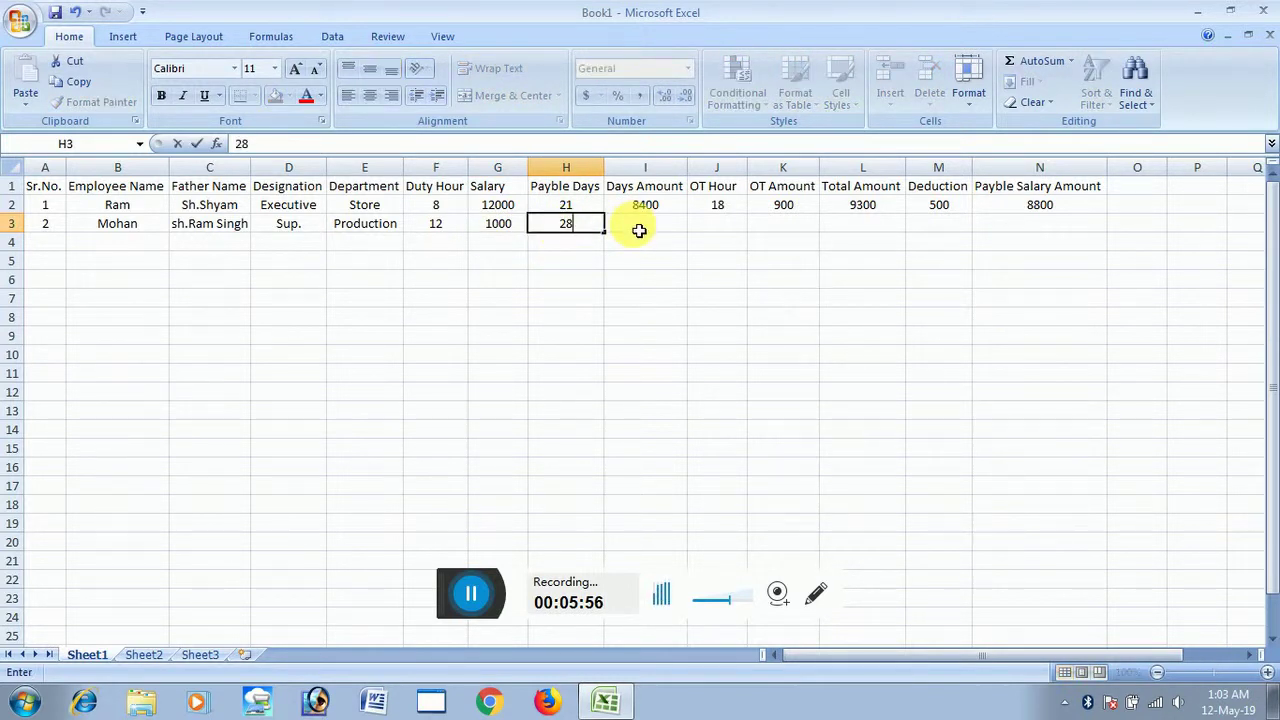
click(639, 231)
click(732, 231)
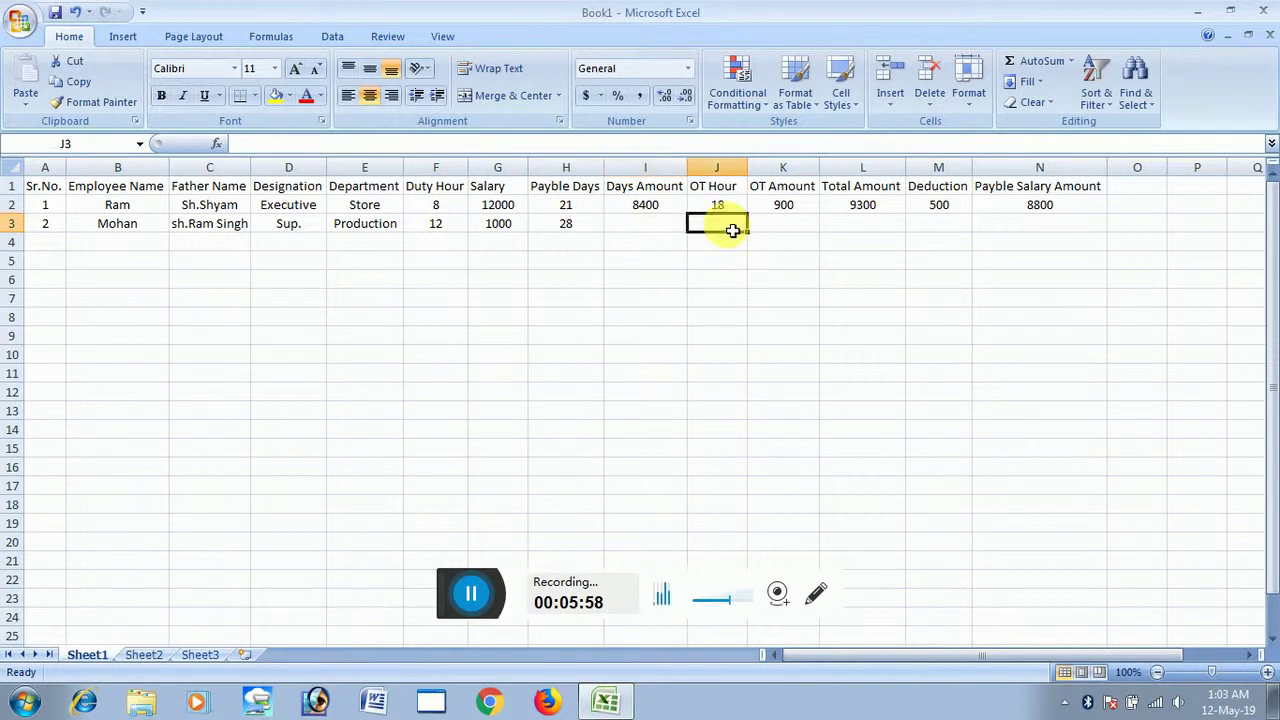
text(25)
key(Return)
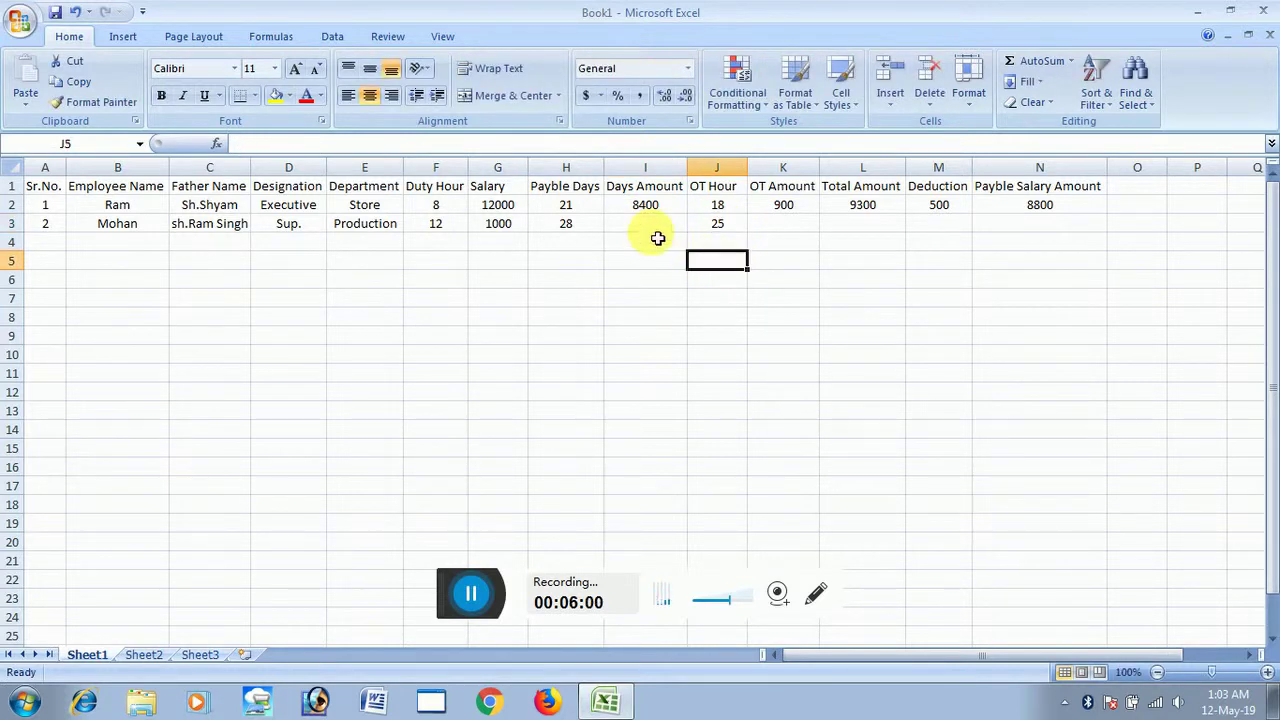
click(639, 231)
Step: Copy row 2's Days Amount formula down into I3 and check the result
text(=)
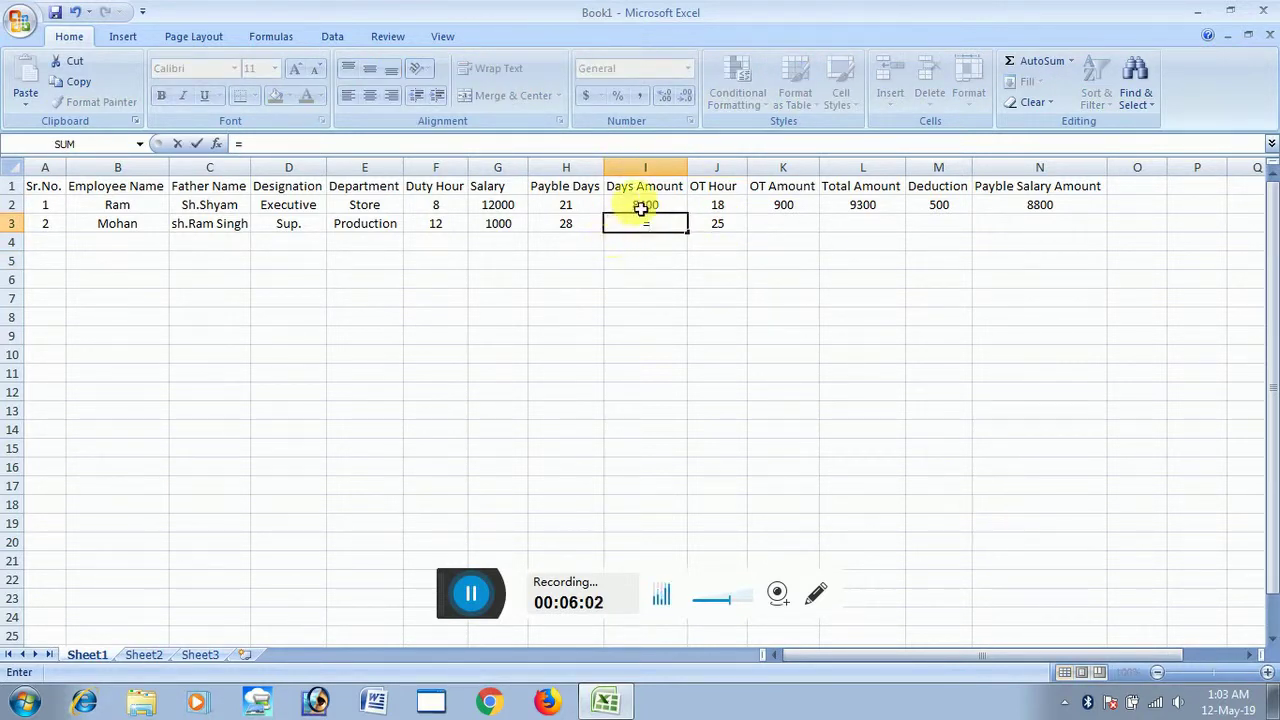
key(Escape)
click(657, 262)
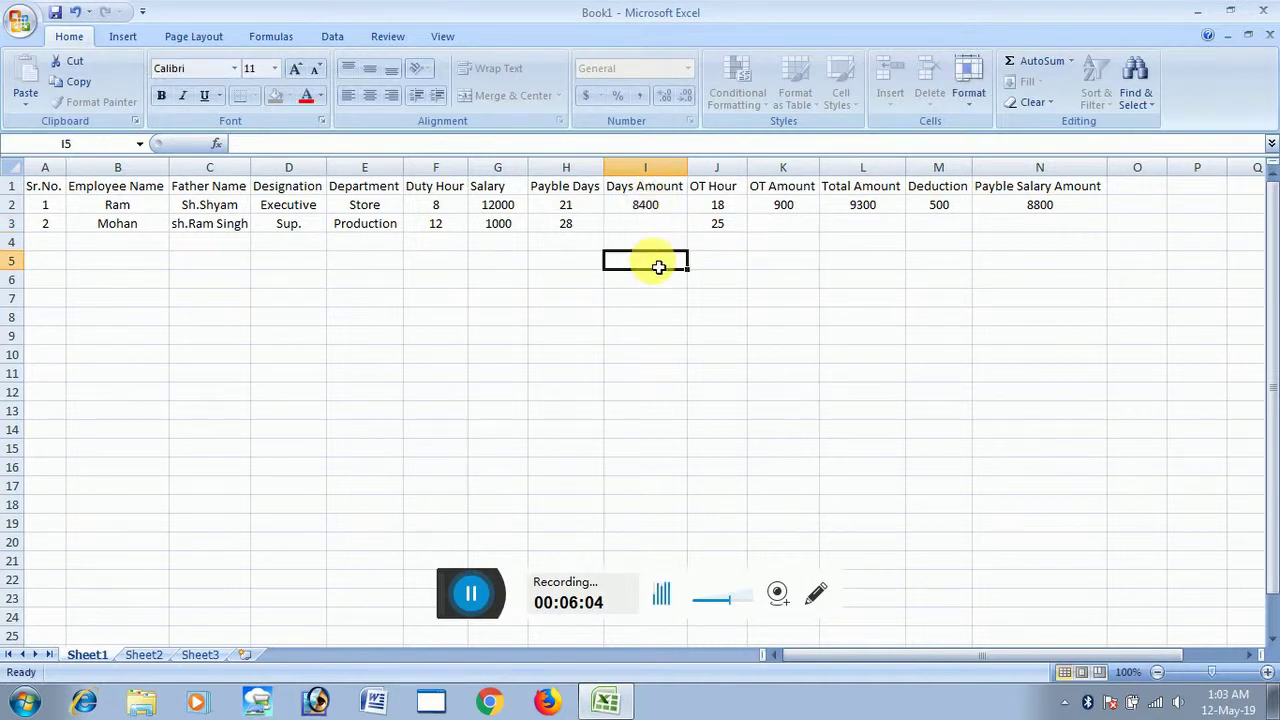
click(645, 205)
drag(696, 218, 690, 242)
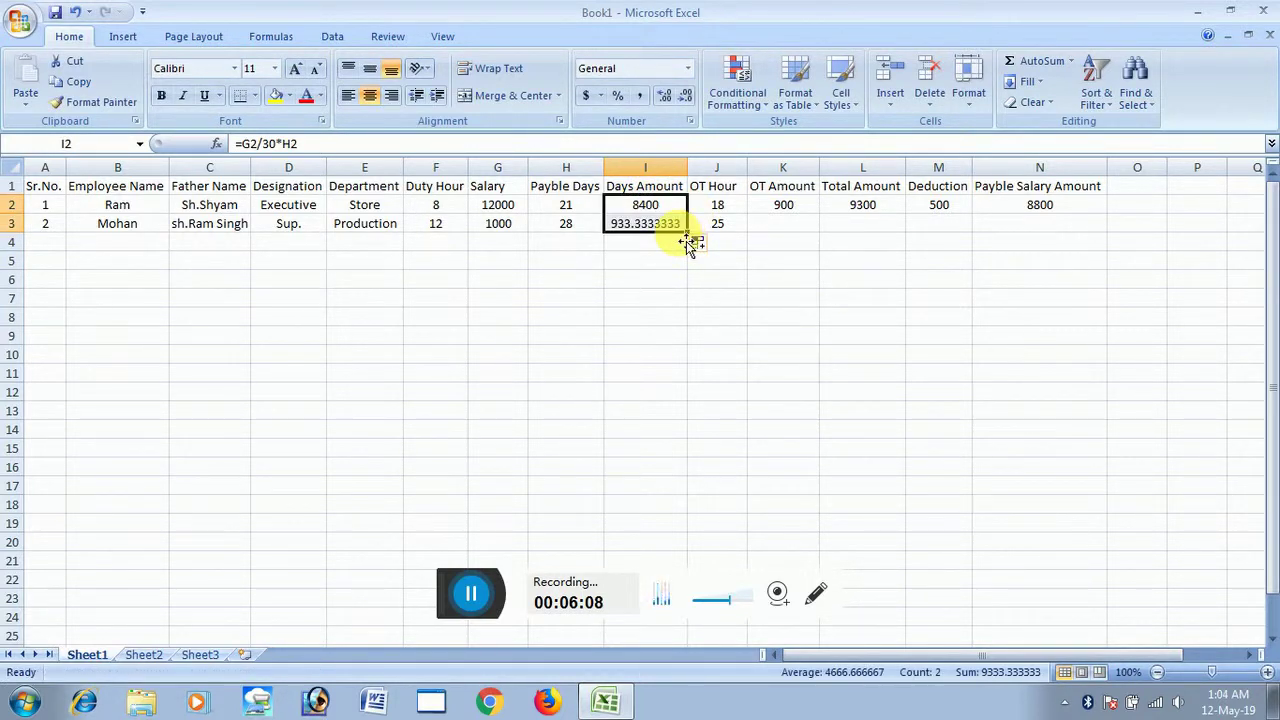
click(680, 231)
text(=)
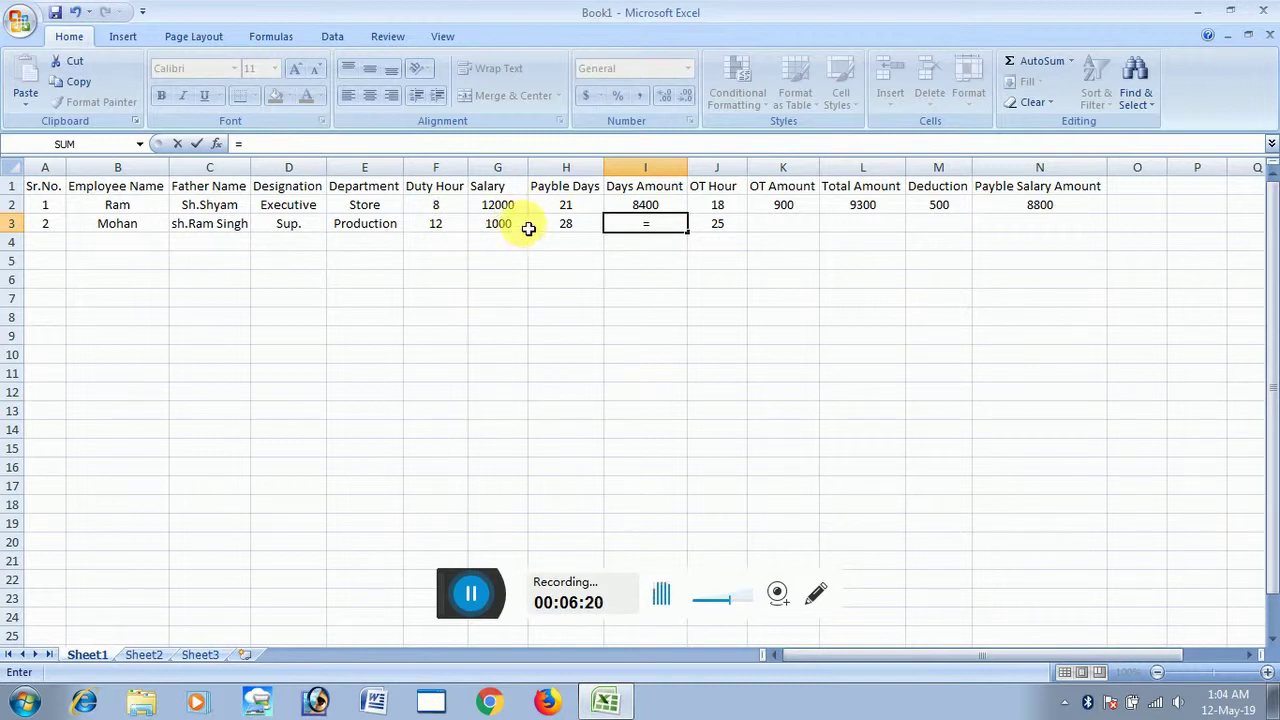
key(BackSpace)
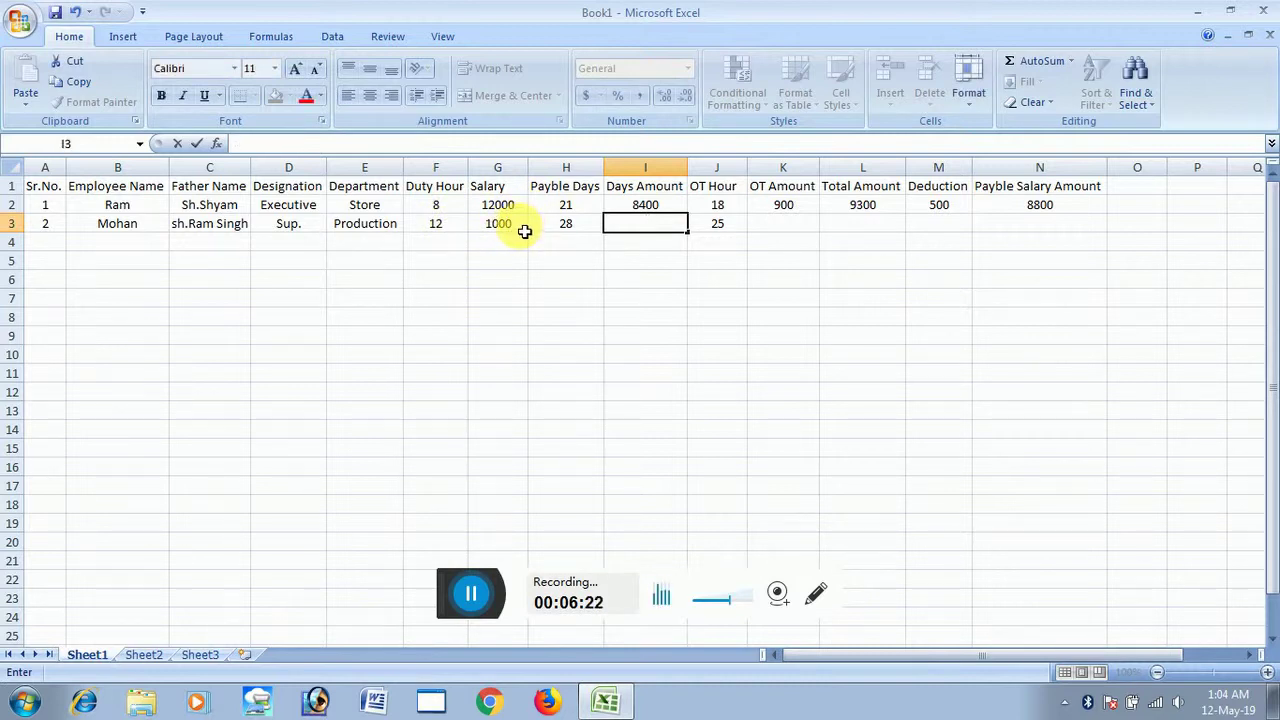
Step: Change the salary in G3 to 10000 and enter =G3/30*H3 in I3
double_click(524, 231)
click(571, 263)
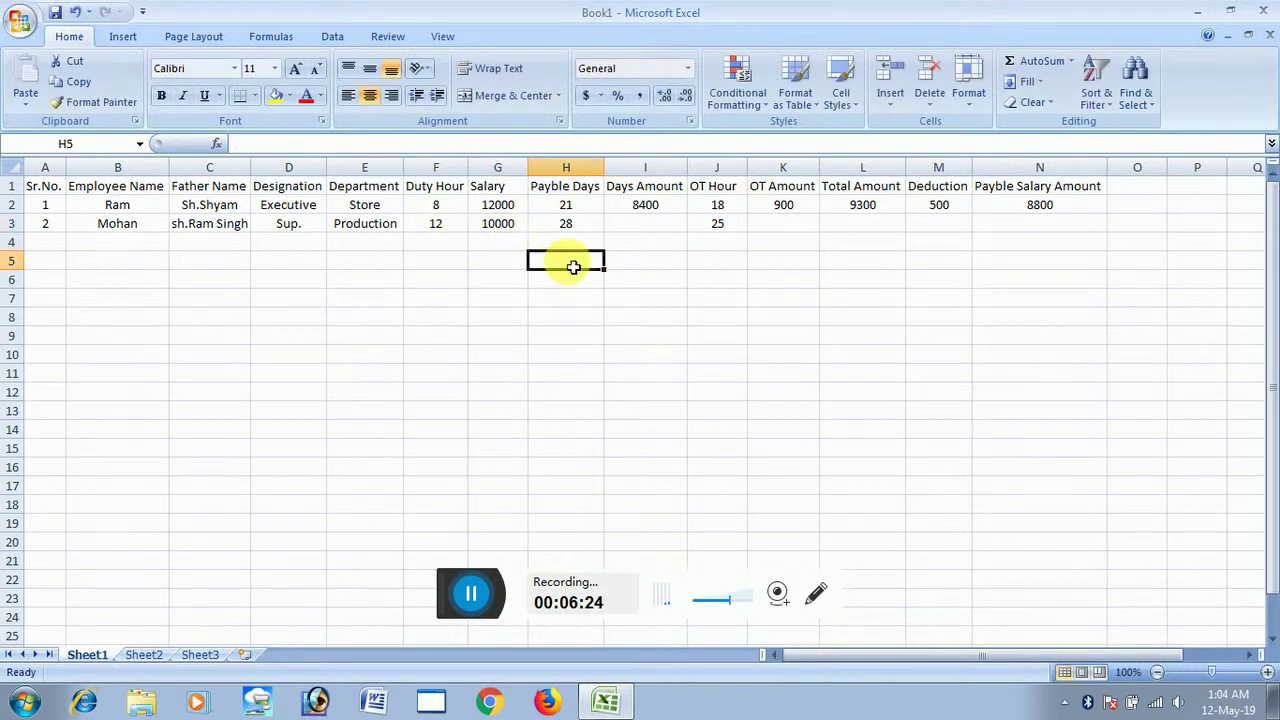
click(629, 229)
text(=)
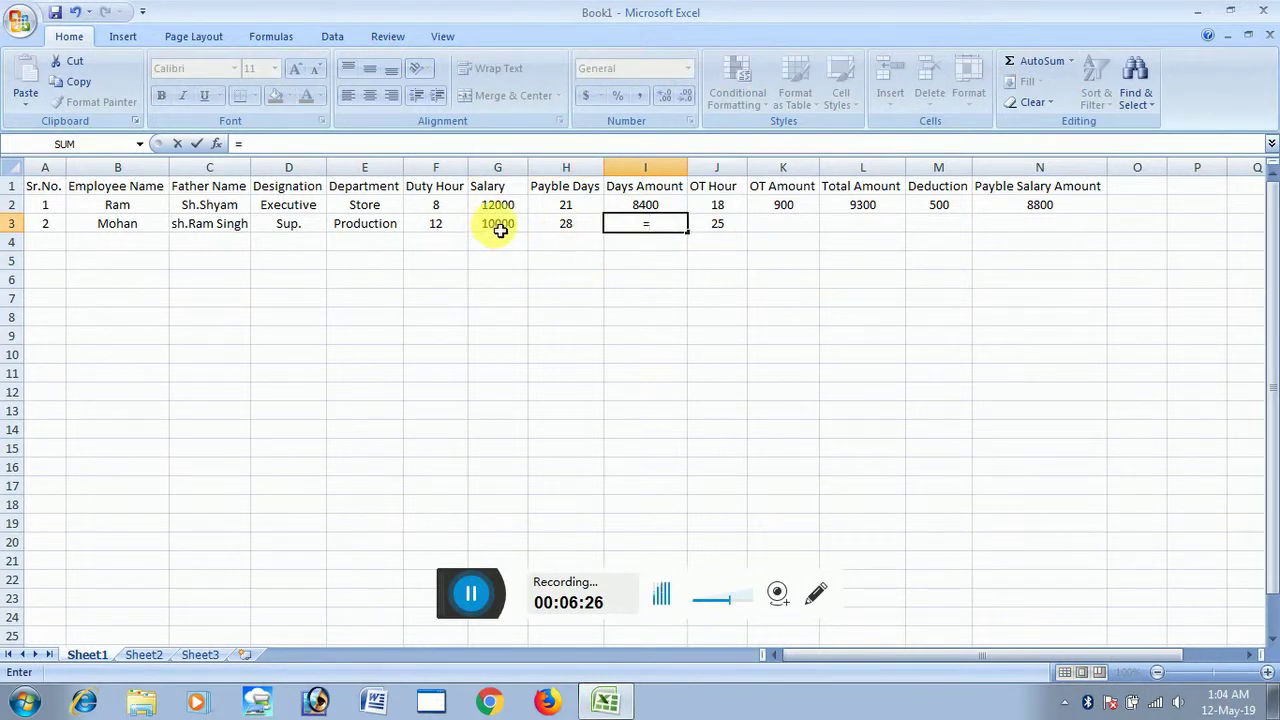
click(500, 229)
text(/)
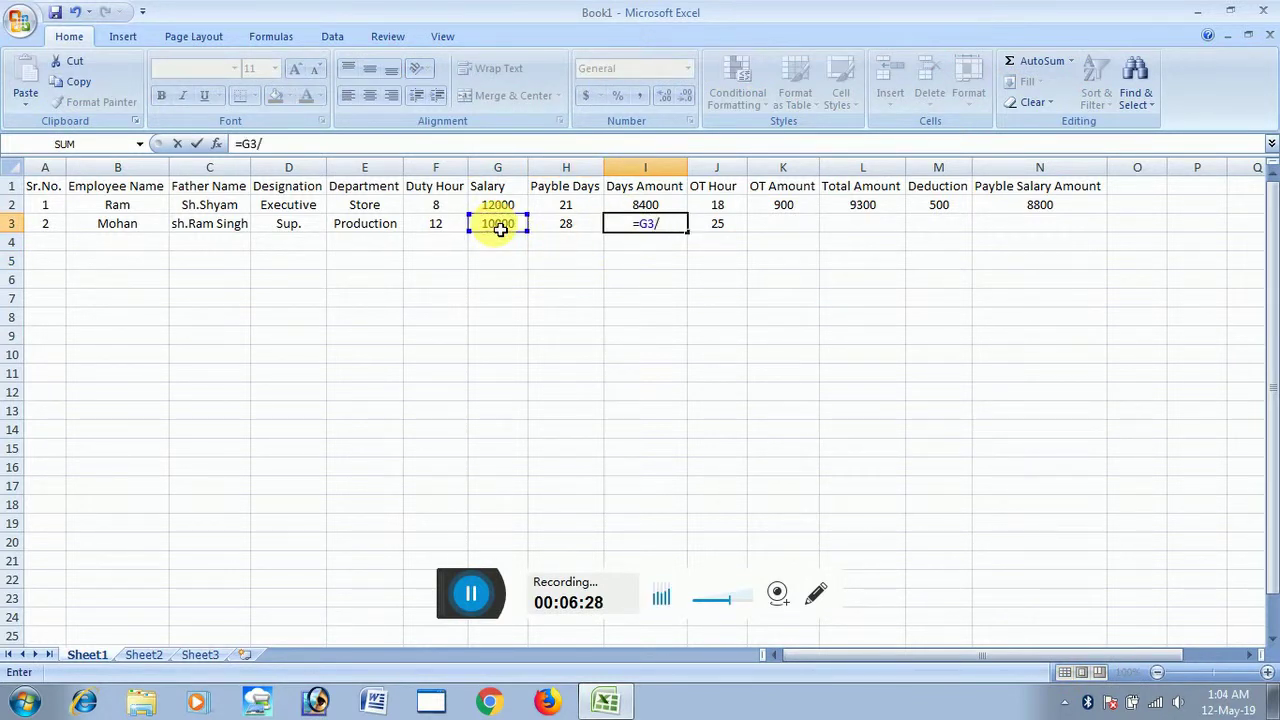
text(30*)
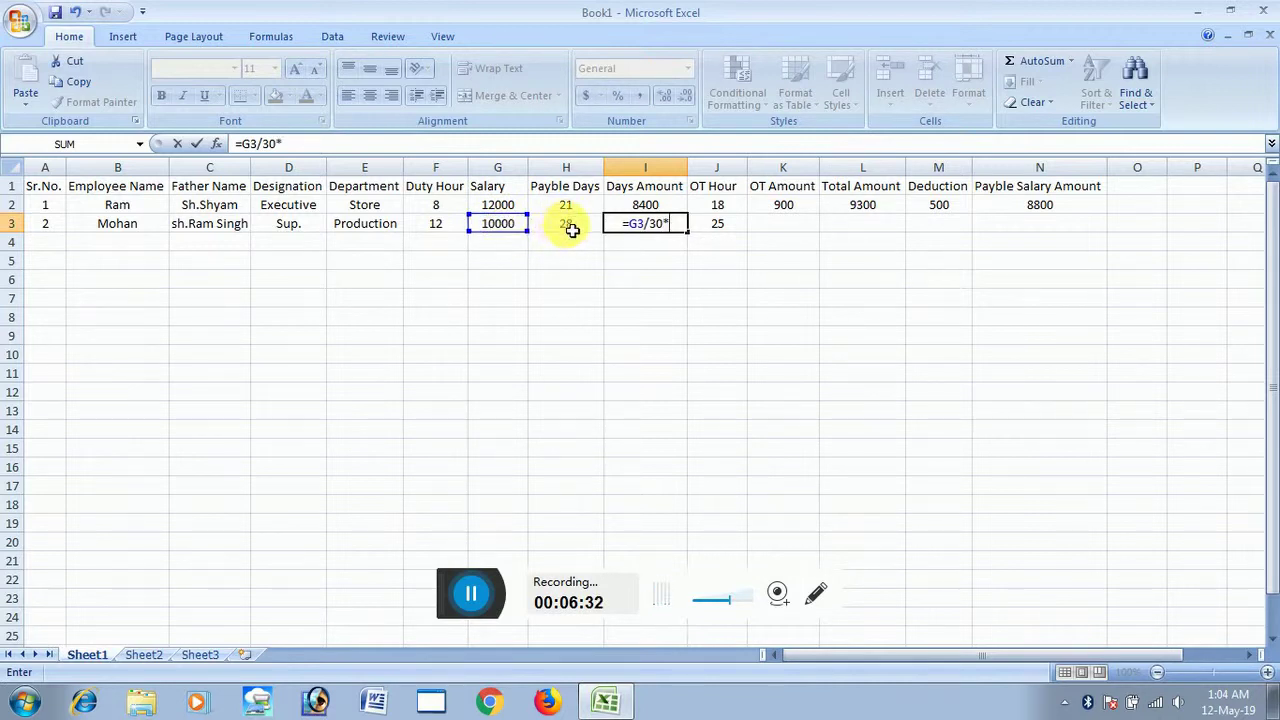
click(572, 228)
key(Return)
Step: Show I3's Days Amount as 9333 without decimals
click(634, 225)
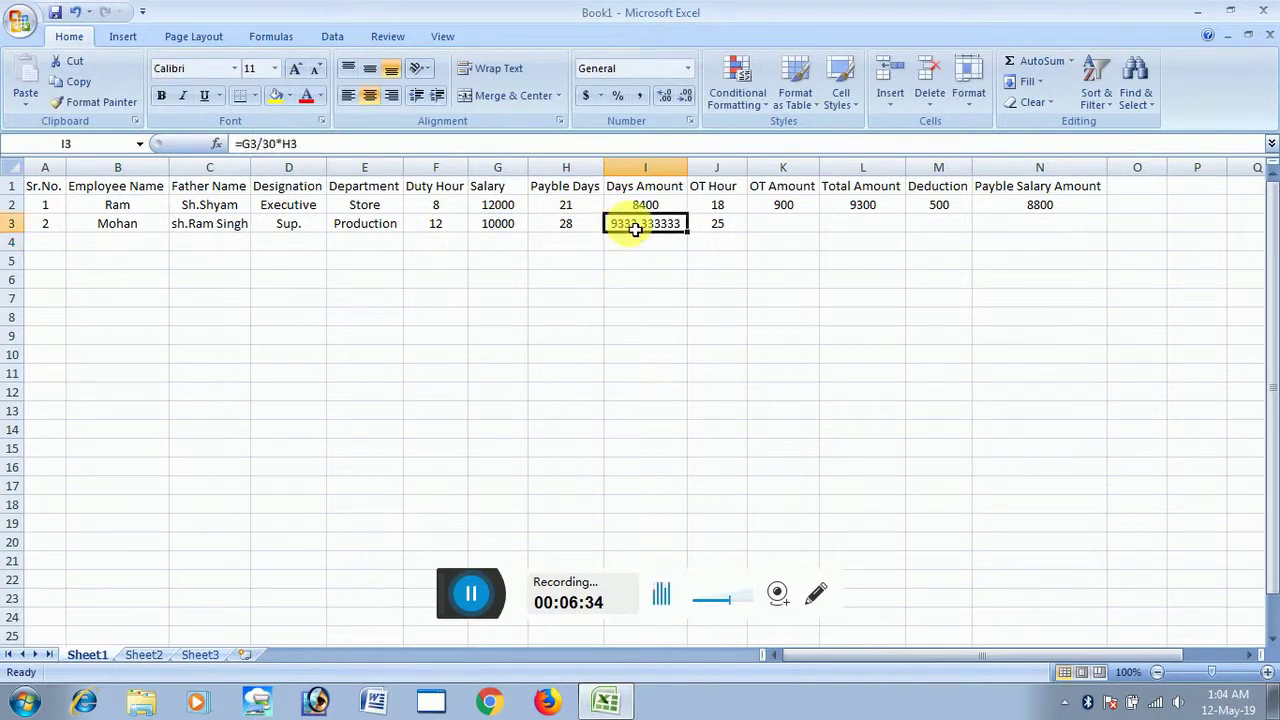
click(687, 95)
click(687, 95)
click(687, 95)
click(687, 95)
click(687, 95)
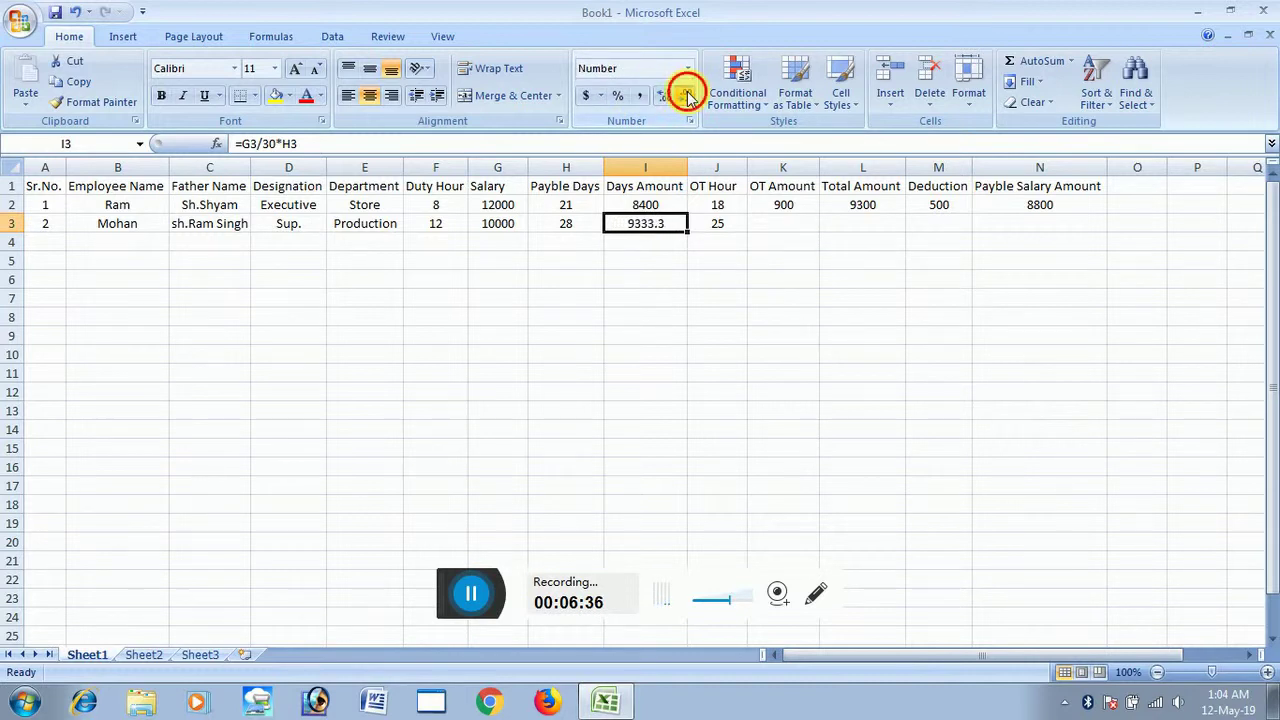
click(687, 95)
click(735, 227)
click(781, 231)
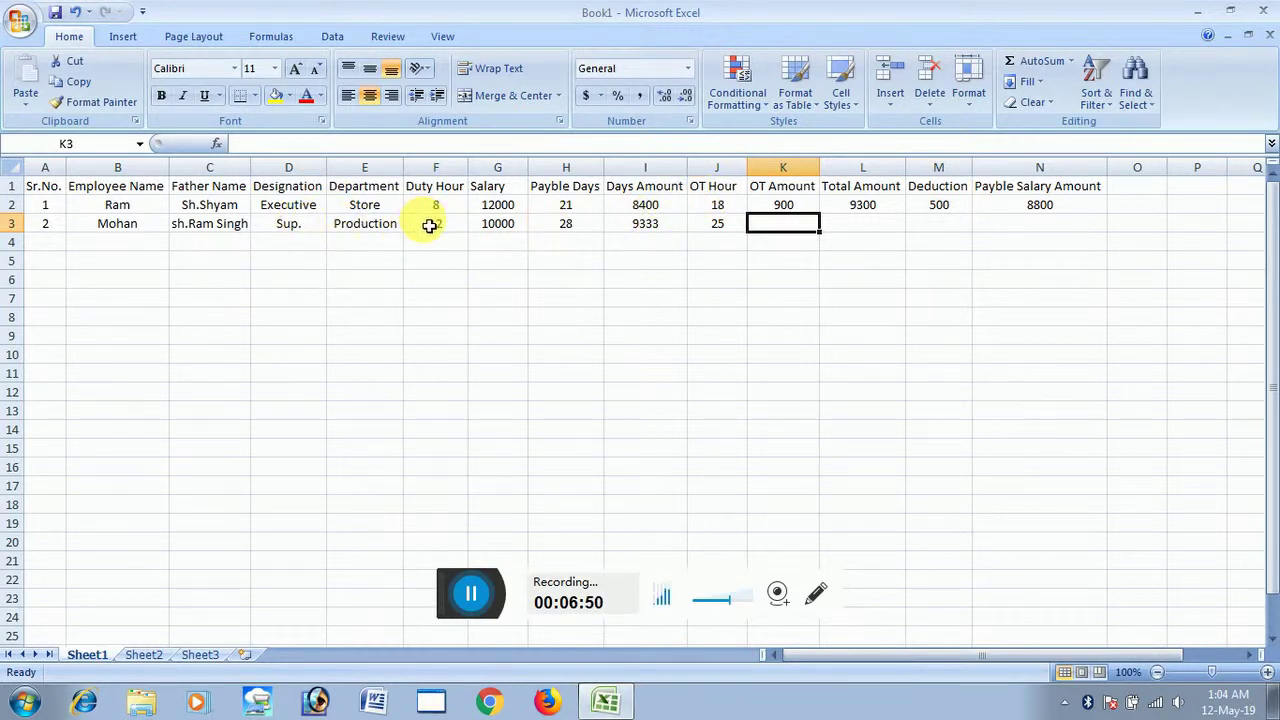
Step: Fill K2's OT Amount formula into K3 and fix it to =G3/30/F3*J3
click(788, 206)
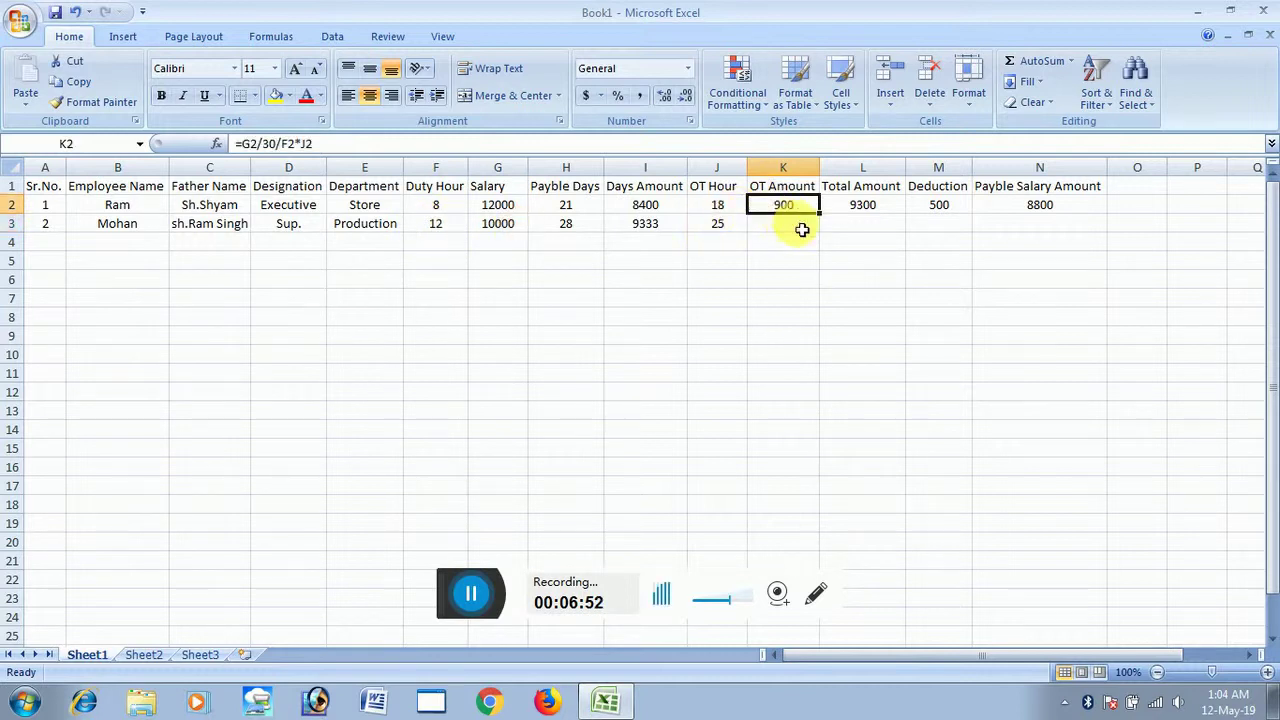
drag(822, 216, 826, 240)
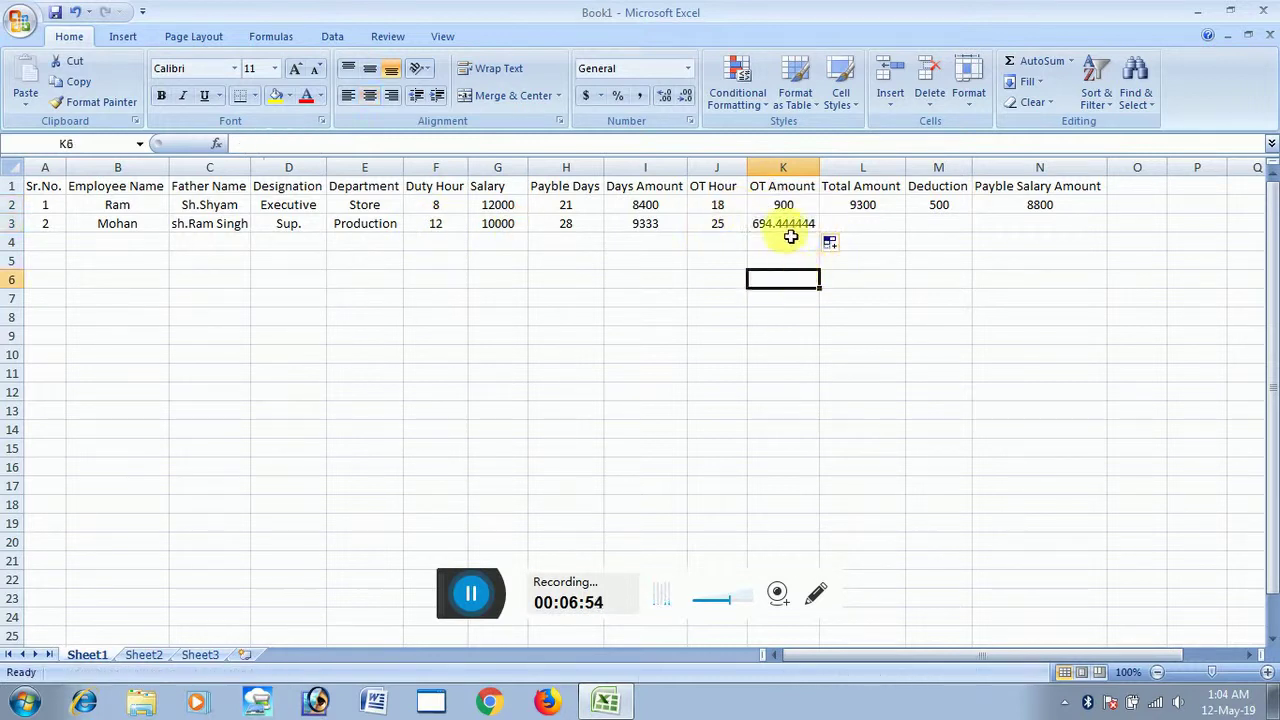
click(795, 227)
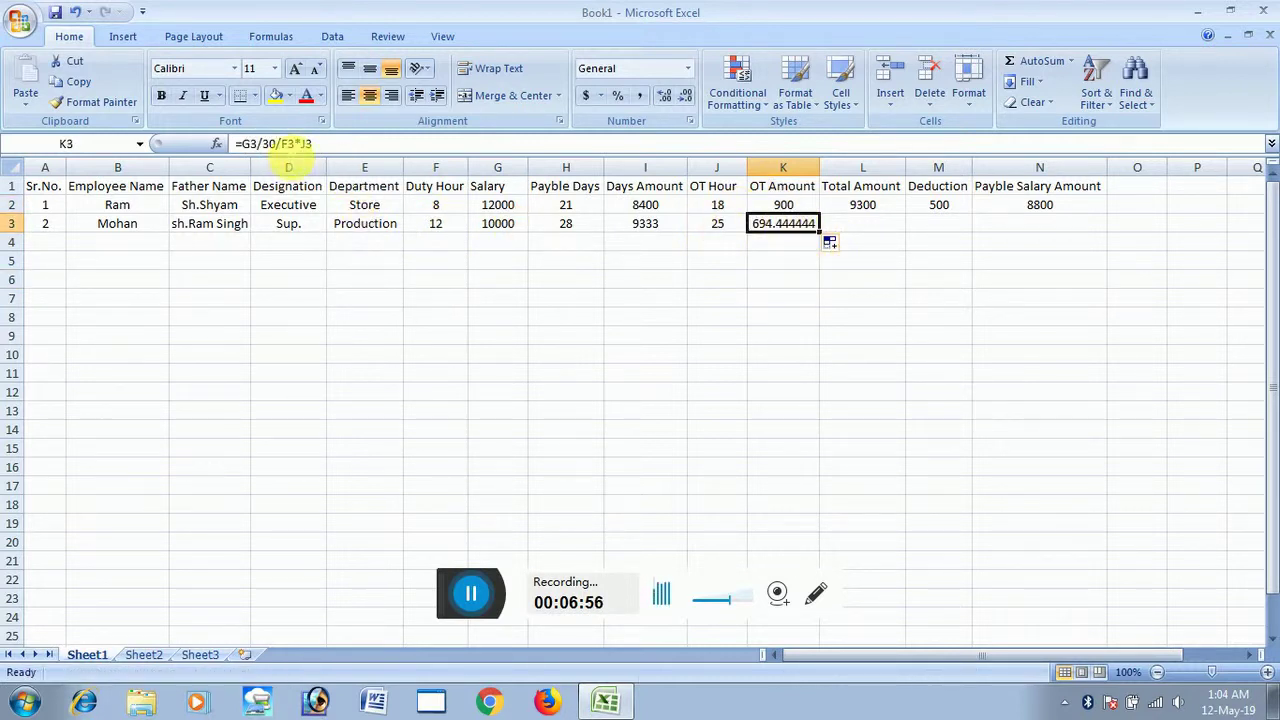
click(300, 143)
key(BackSpace)
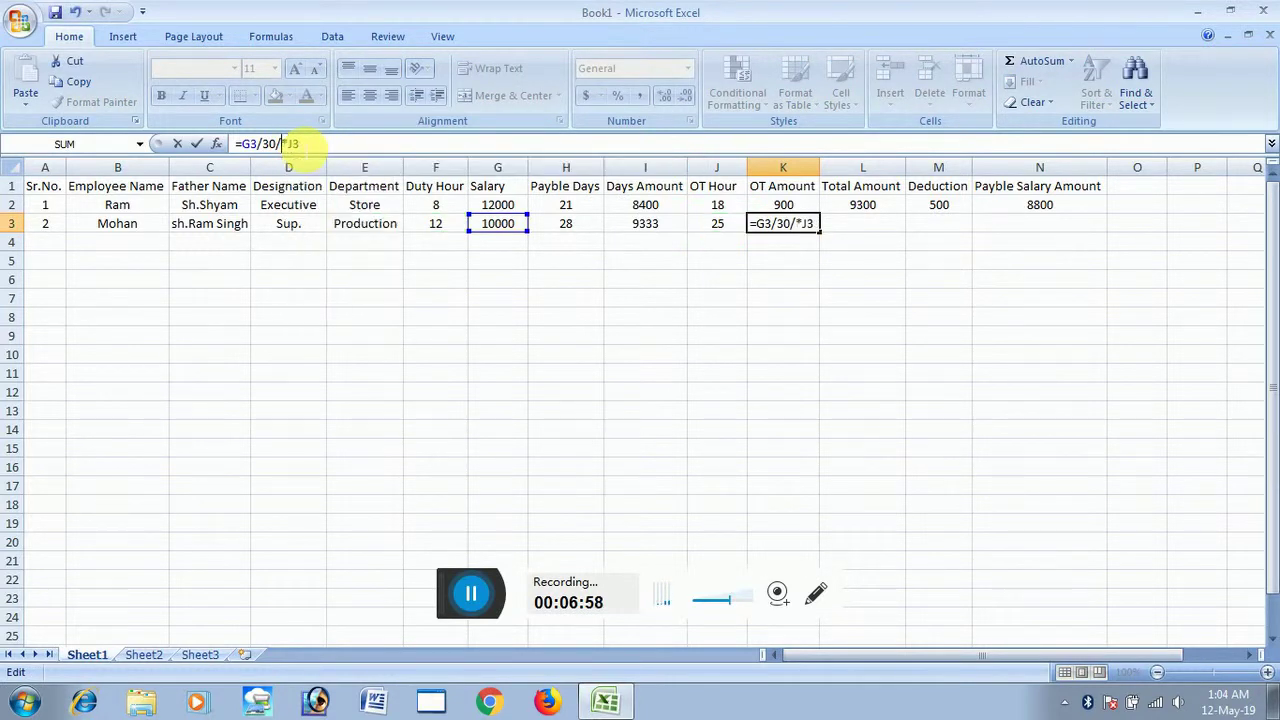
click(447, 230)
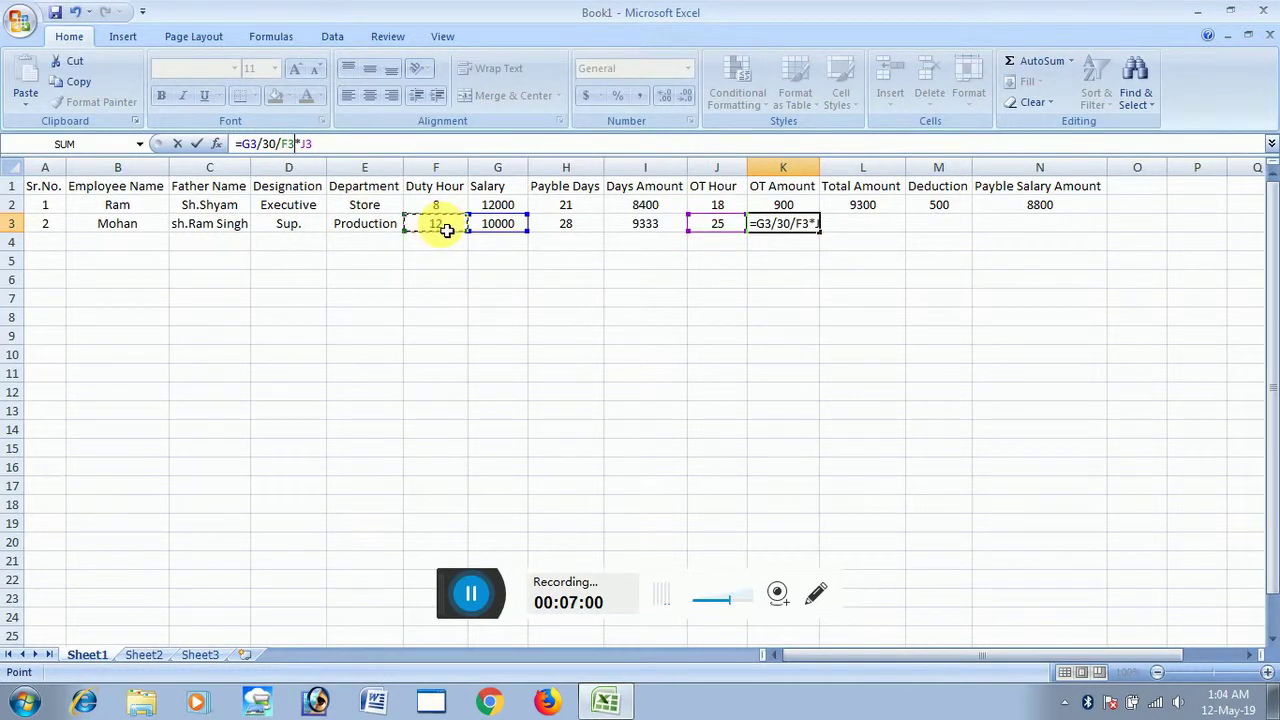
key(Return)
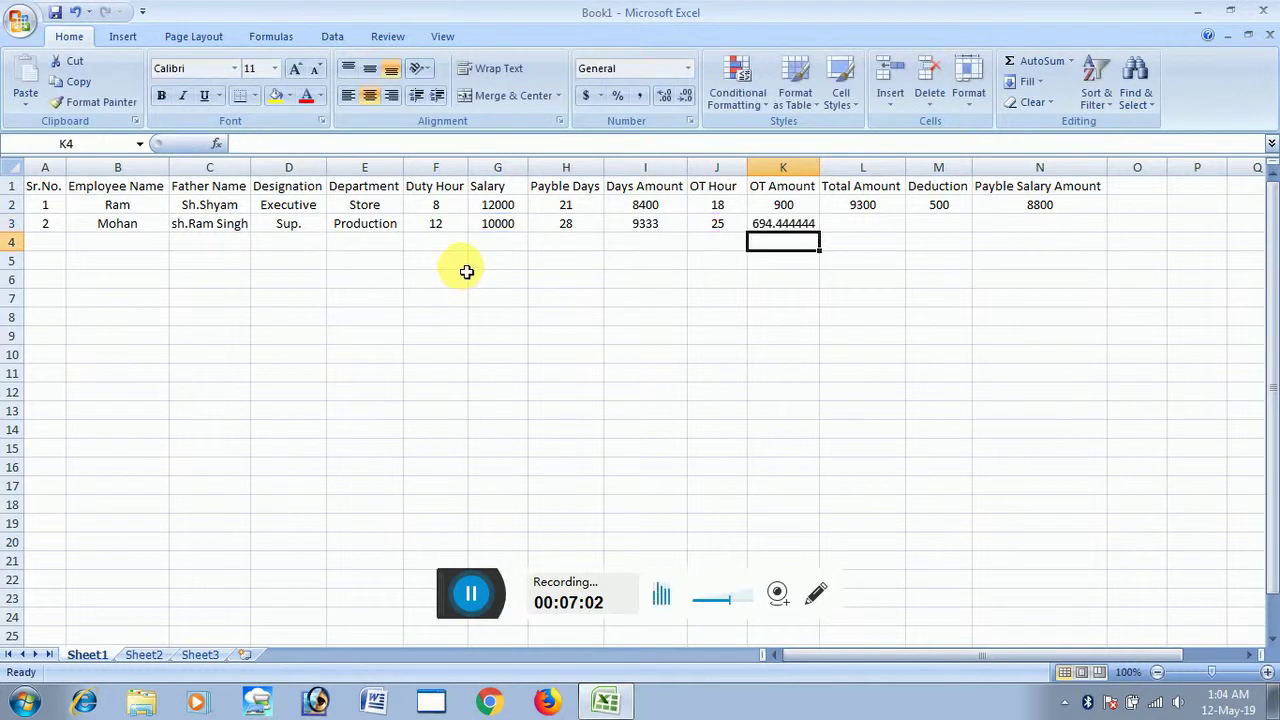
Step: Round K3's OT Amount display to the whole number 694
click(766, 225)
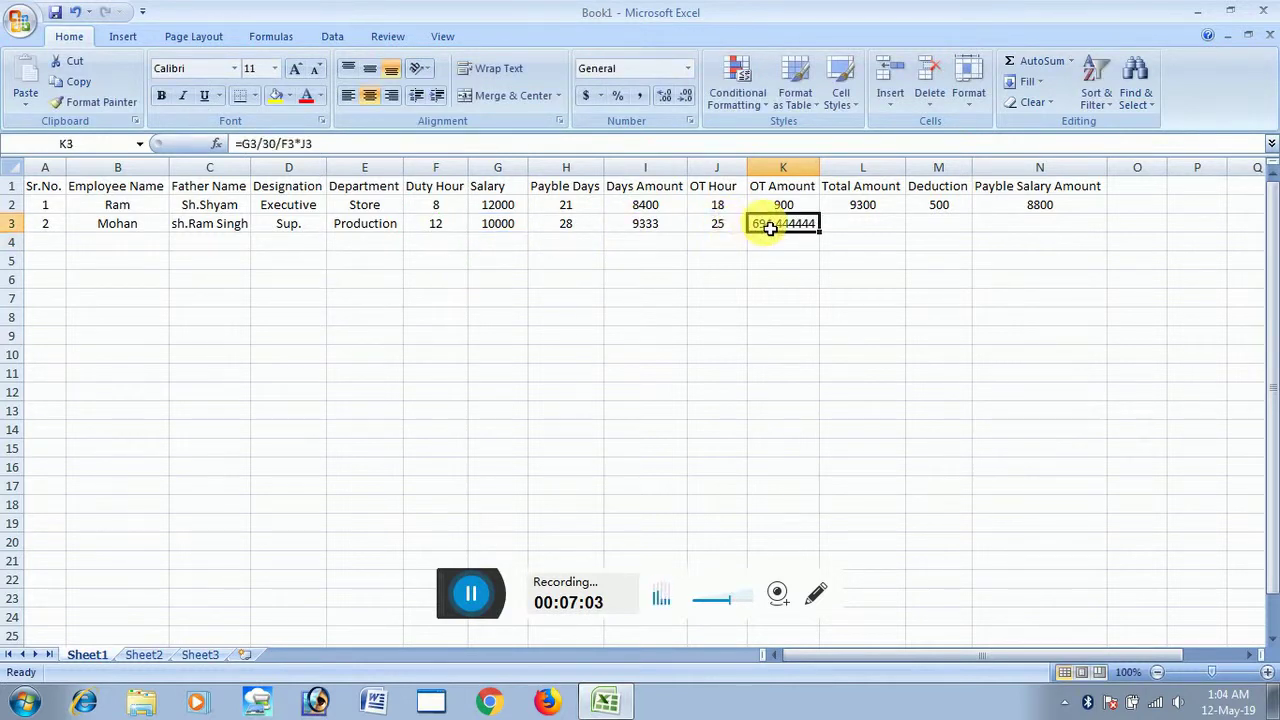
click(686, 96)
click(686, 96)
click(686, 96)
click(686, 96)
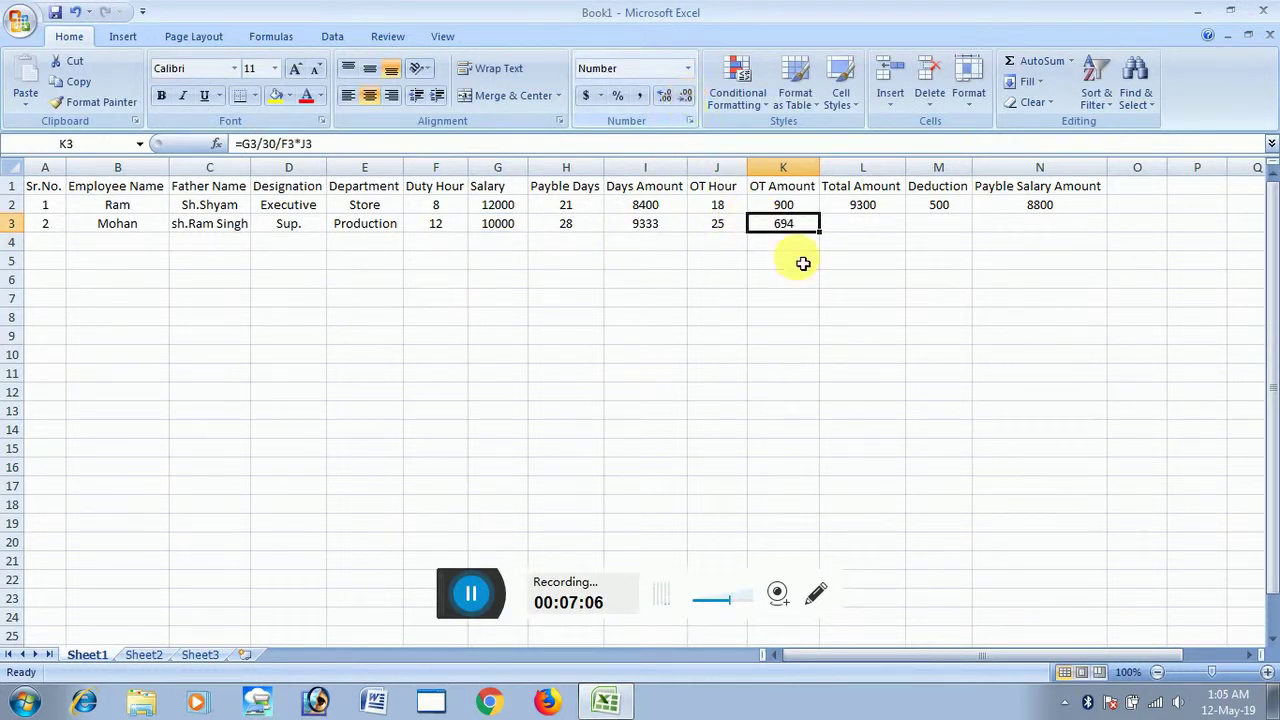
click(856, 227)
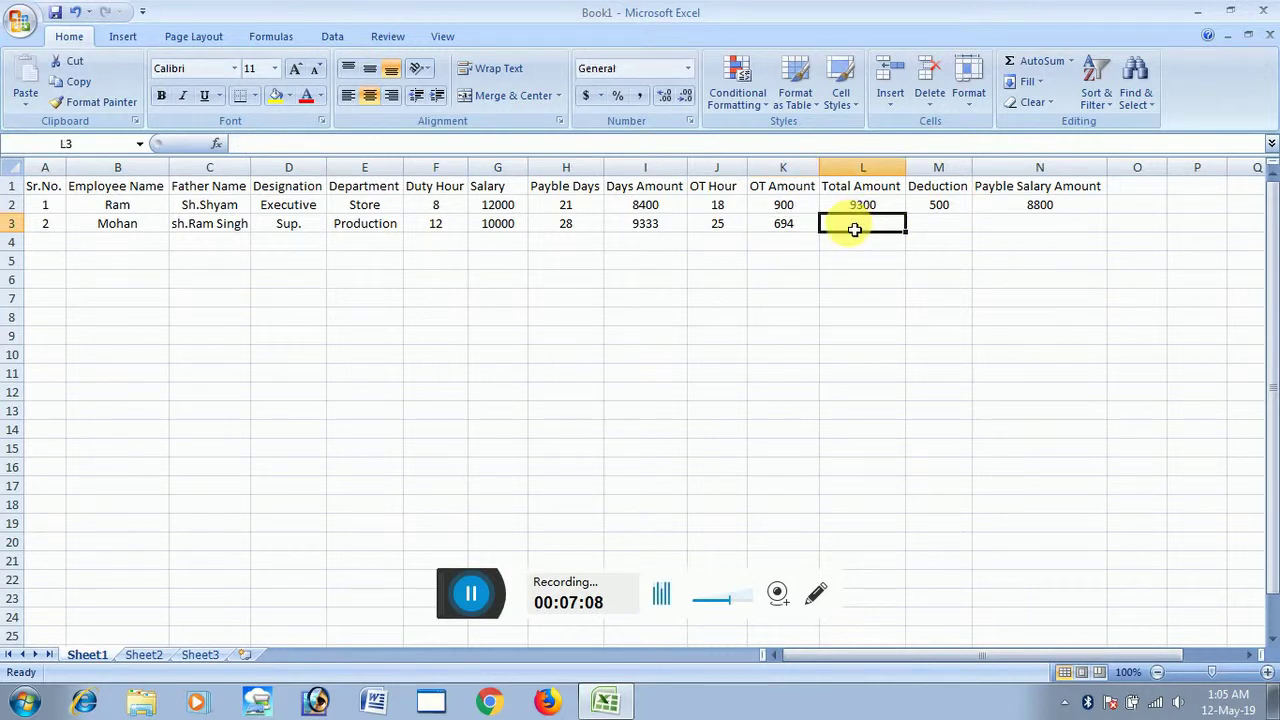
Step: Enter =I3+K3 as the total in L3 and a deduction of 150 in M3
text(=)
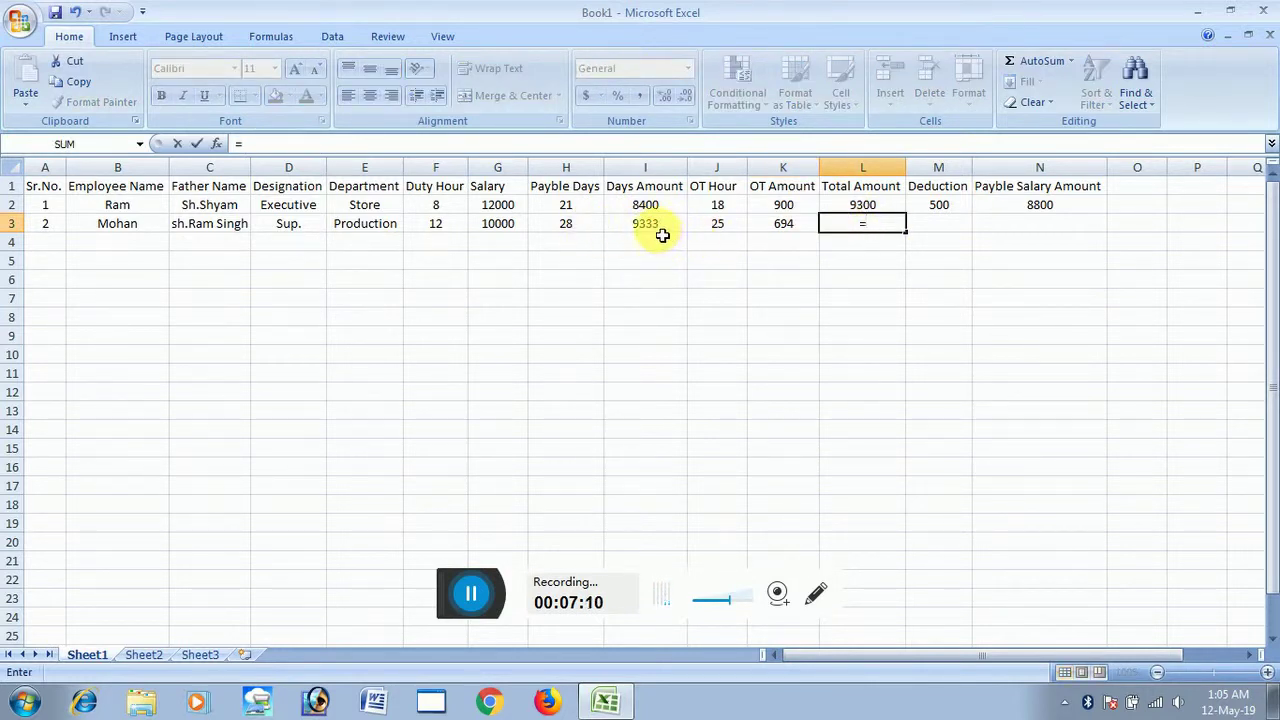
click(660, 233)
text(+)
click(769, 229)
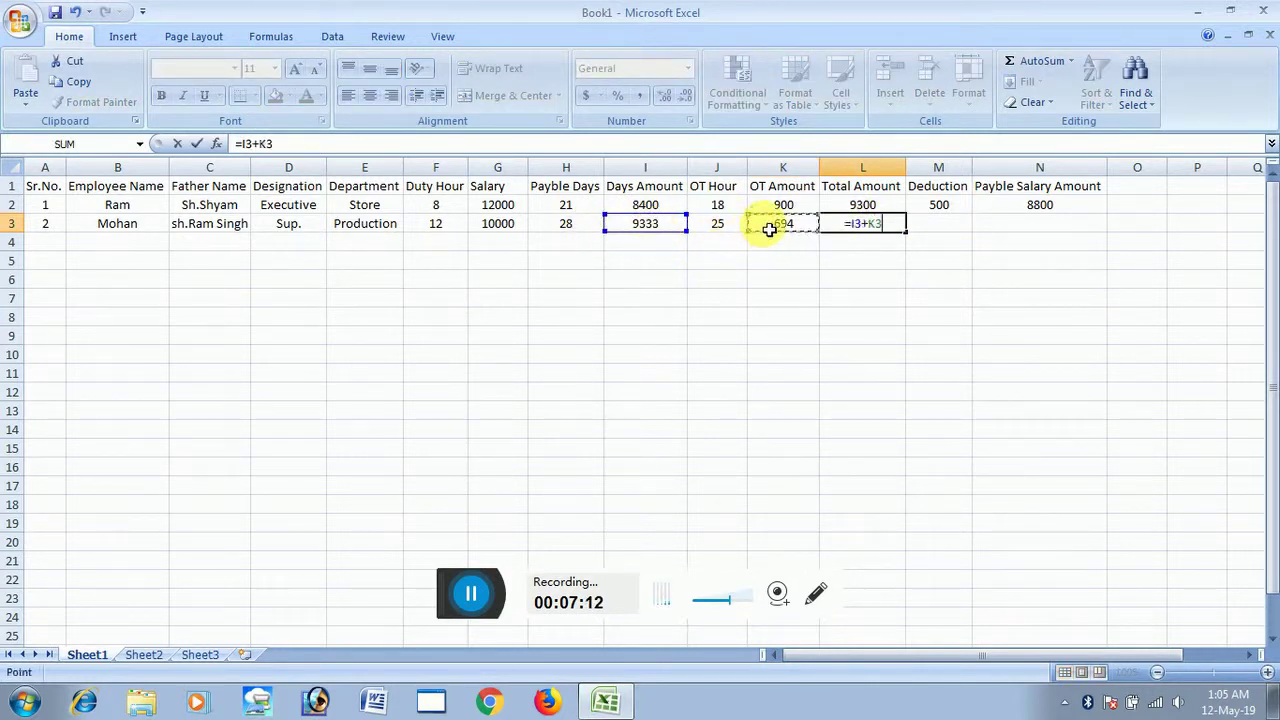
key(Return)
click(945, 229)
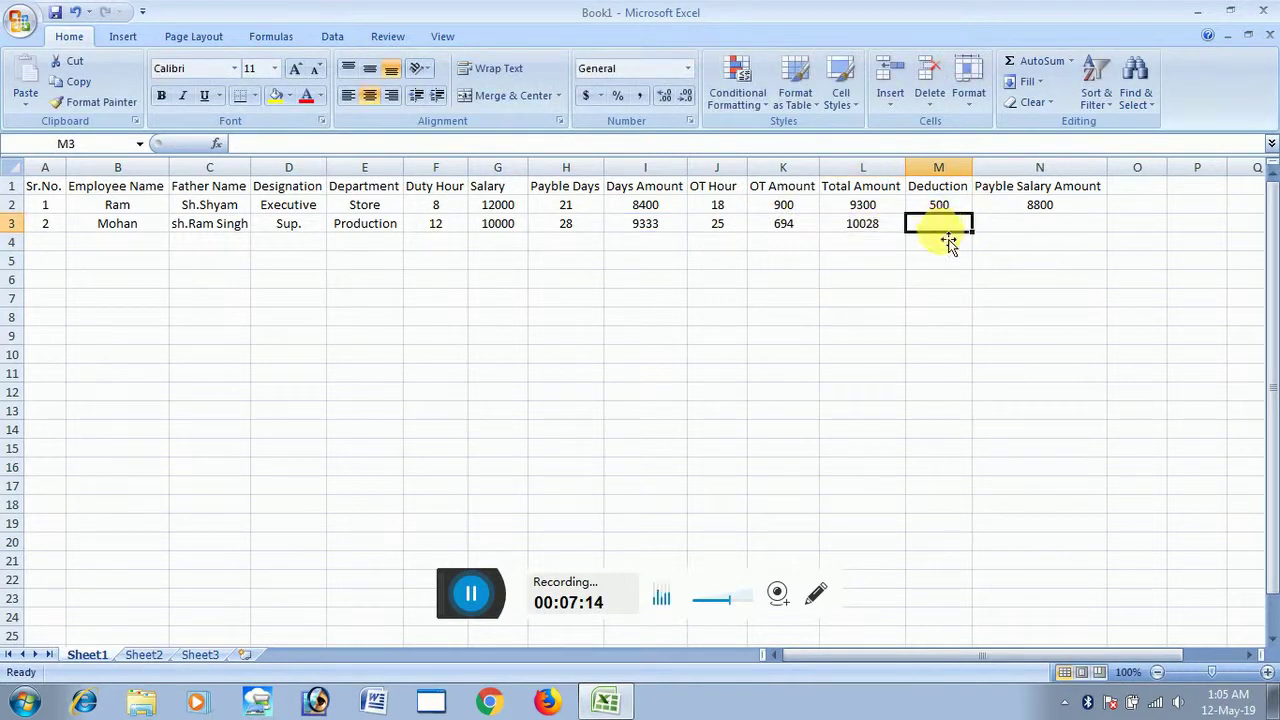
text(150)
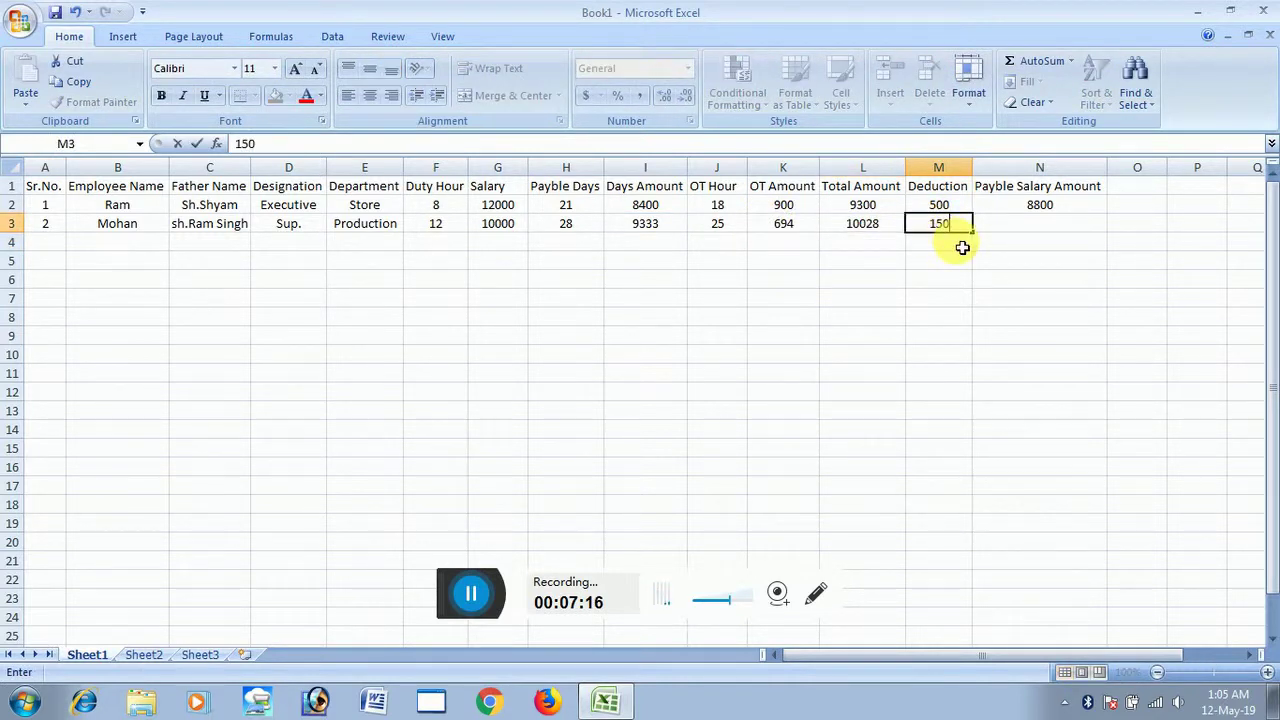
key(Return)
Step: Fill N2's payable salary formula into N3, showing 9878 without decimals
click(1020, 206)
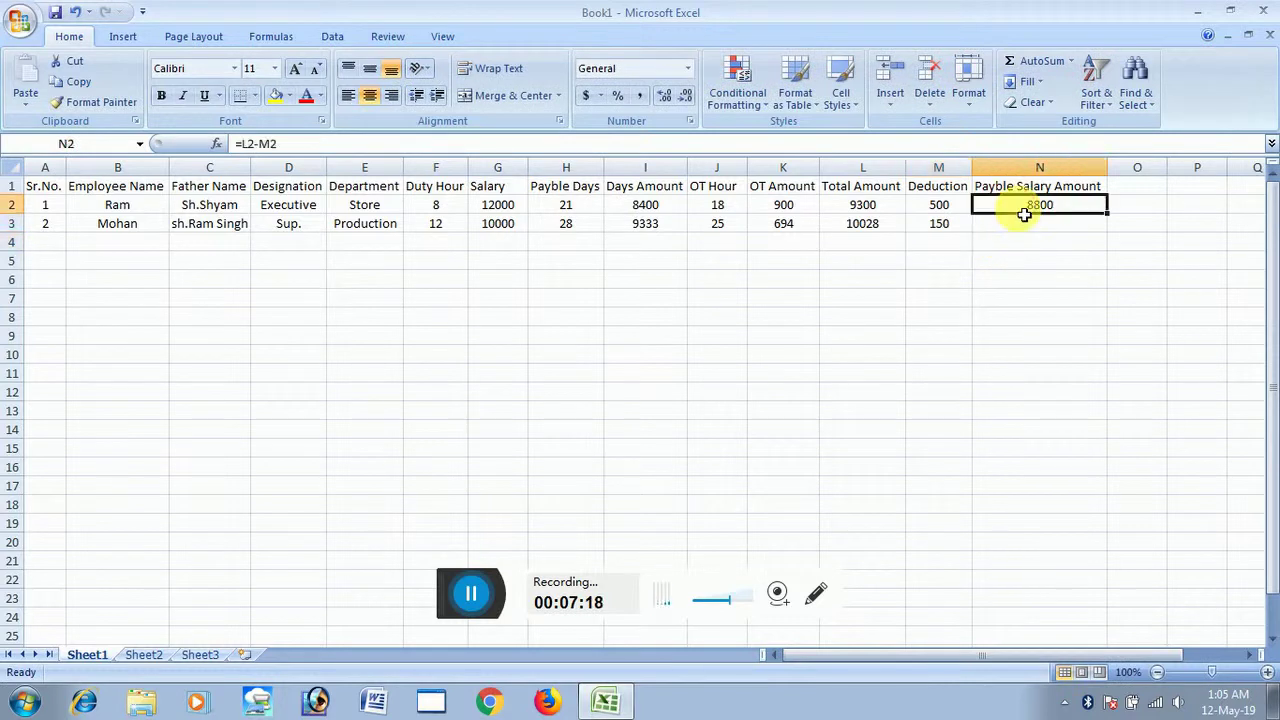
drag(1112, 218, 1108, 229)
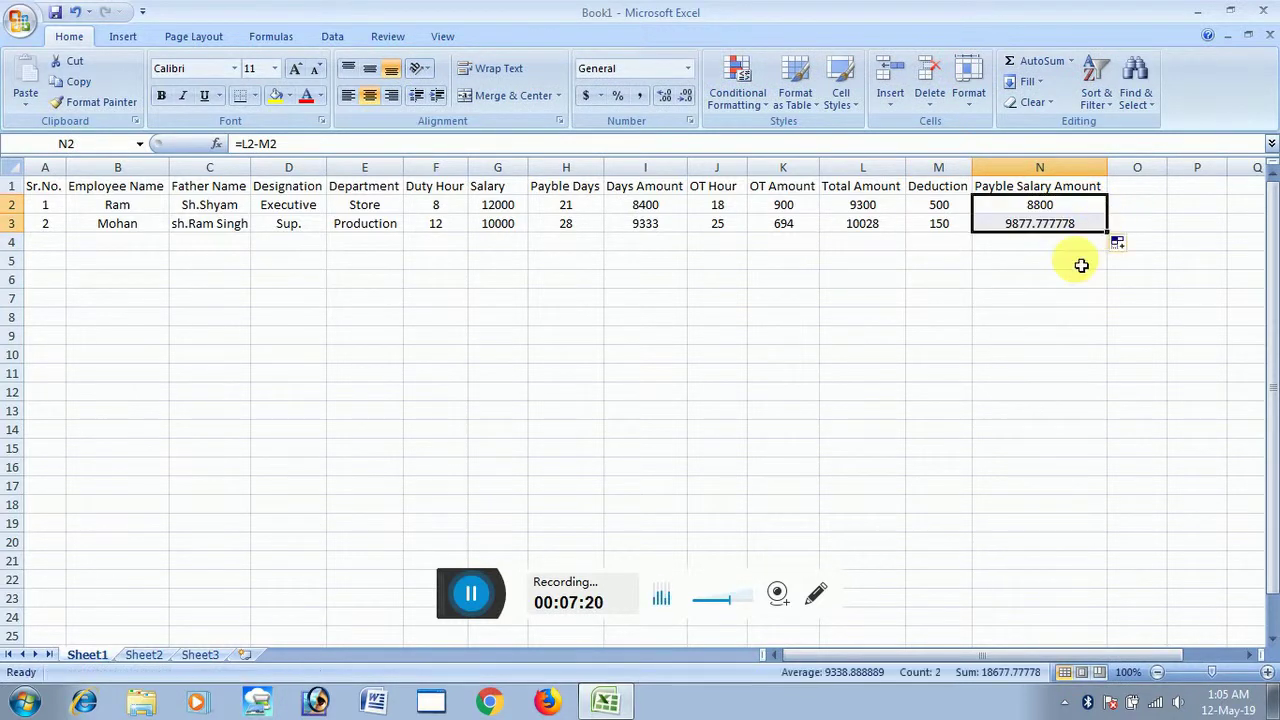
click(687, 97)
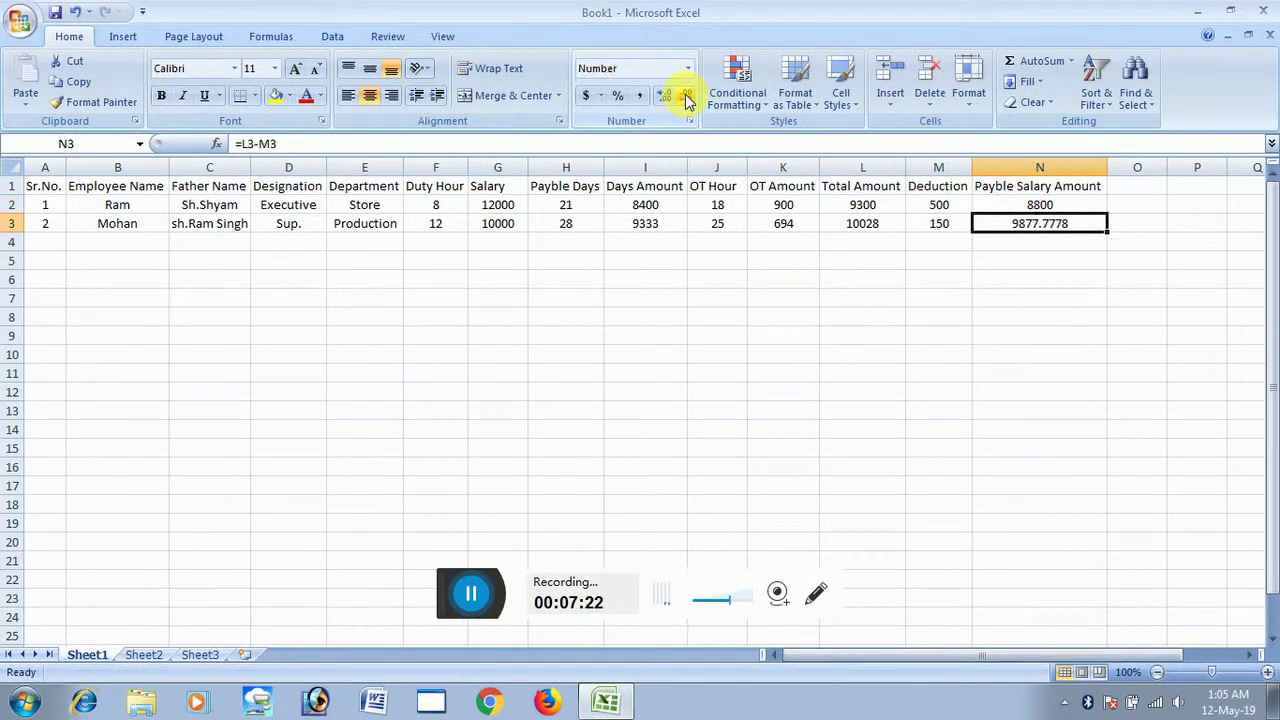
click(687, 97)
click(687, 97)
click(862, 279)
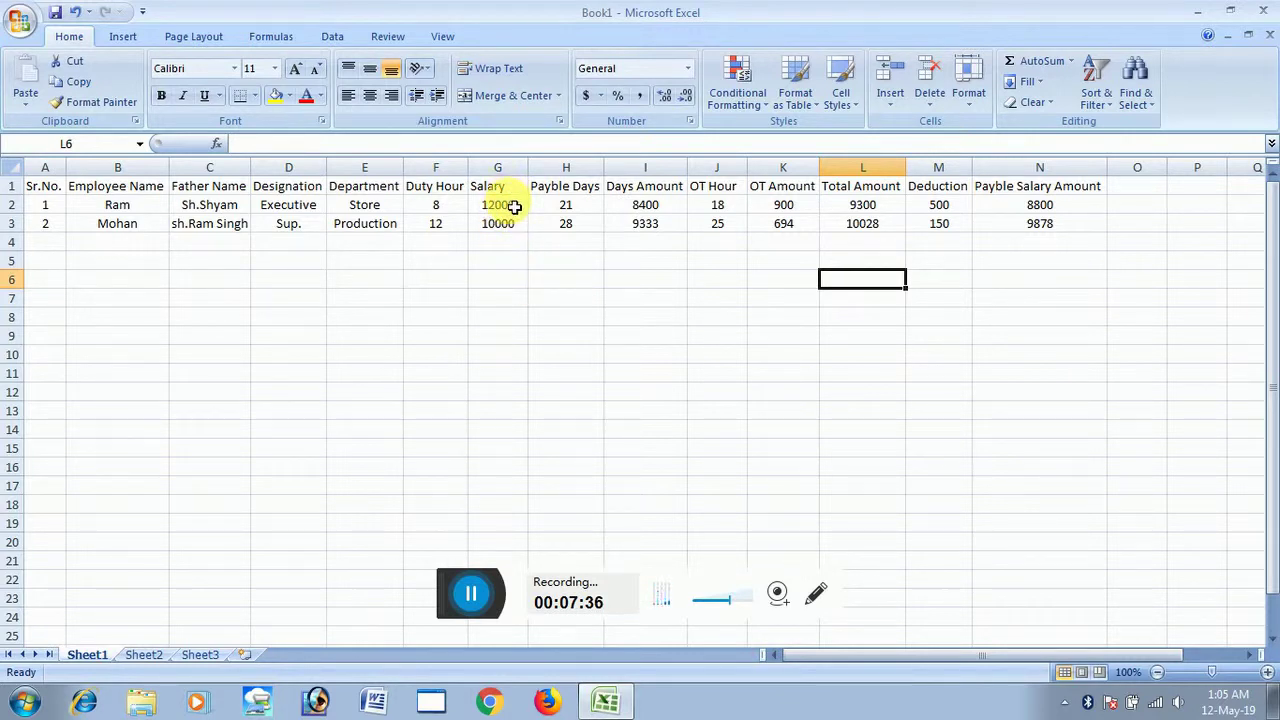
Step: AutoSum the Payble Days into H4 (49) and fill the sum across to N4
click(590, 206)
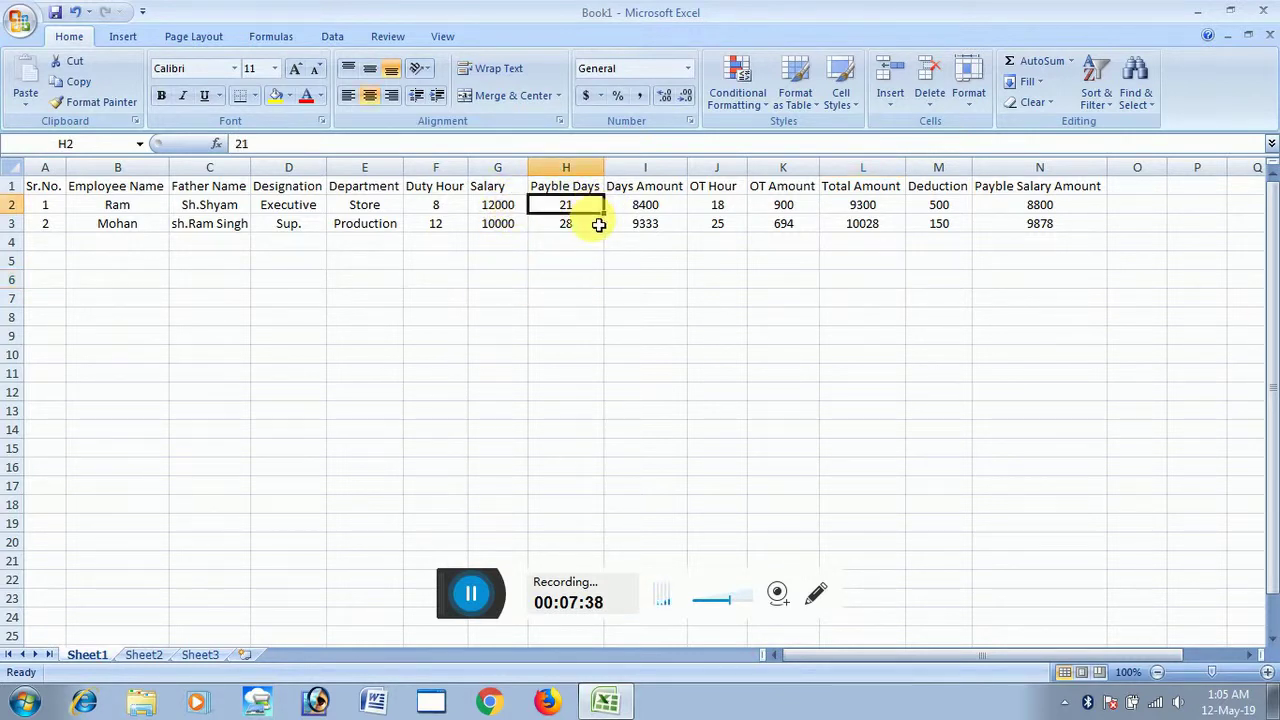
drag(598, 225, 598, 226)
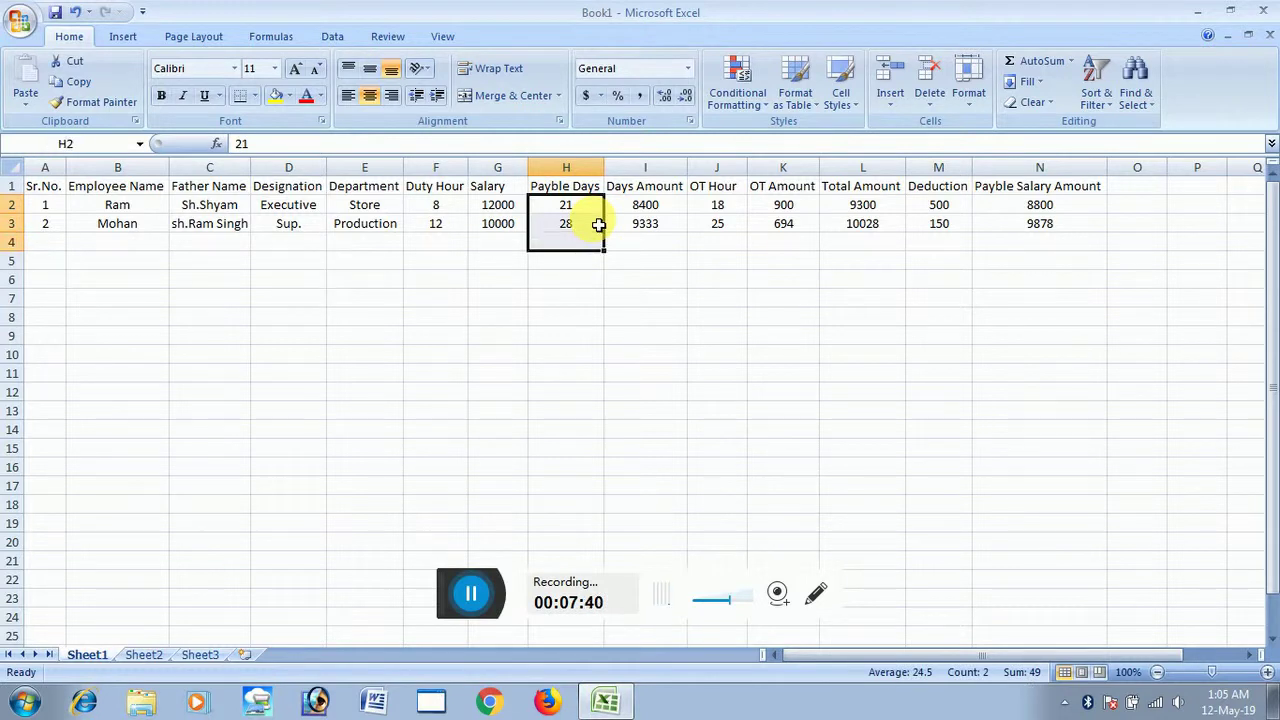
key(alt+equal)
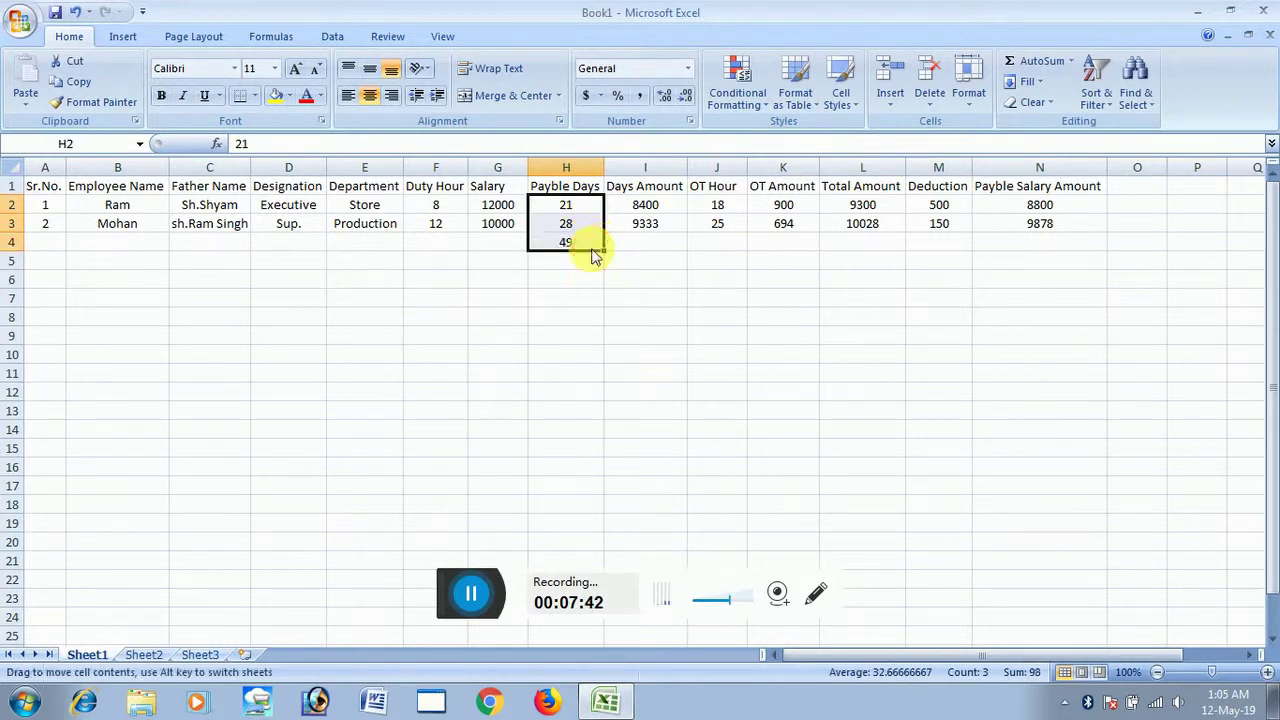
click(595, 244)
drag(612, 257, 1081, 242)
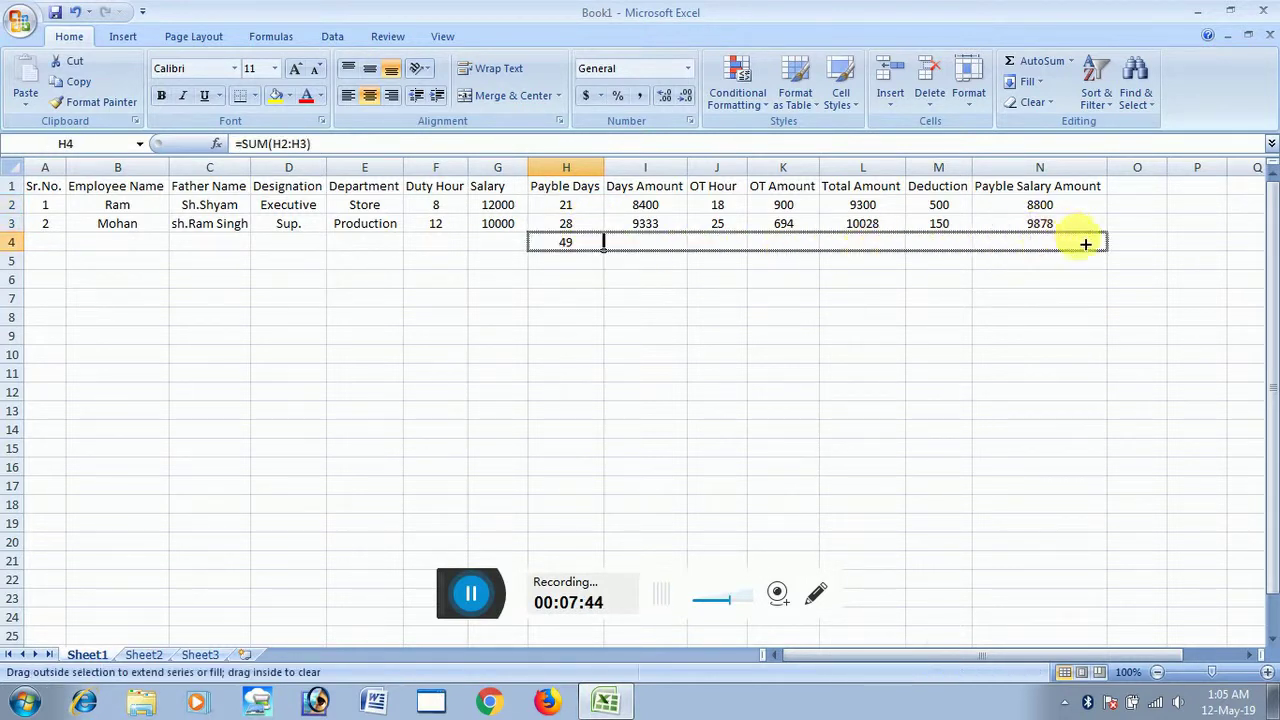
Step: Bold the H4:N4 totals and confirm H4 holds =SUM(H2:H3)
key(ctrl+b)
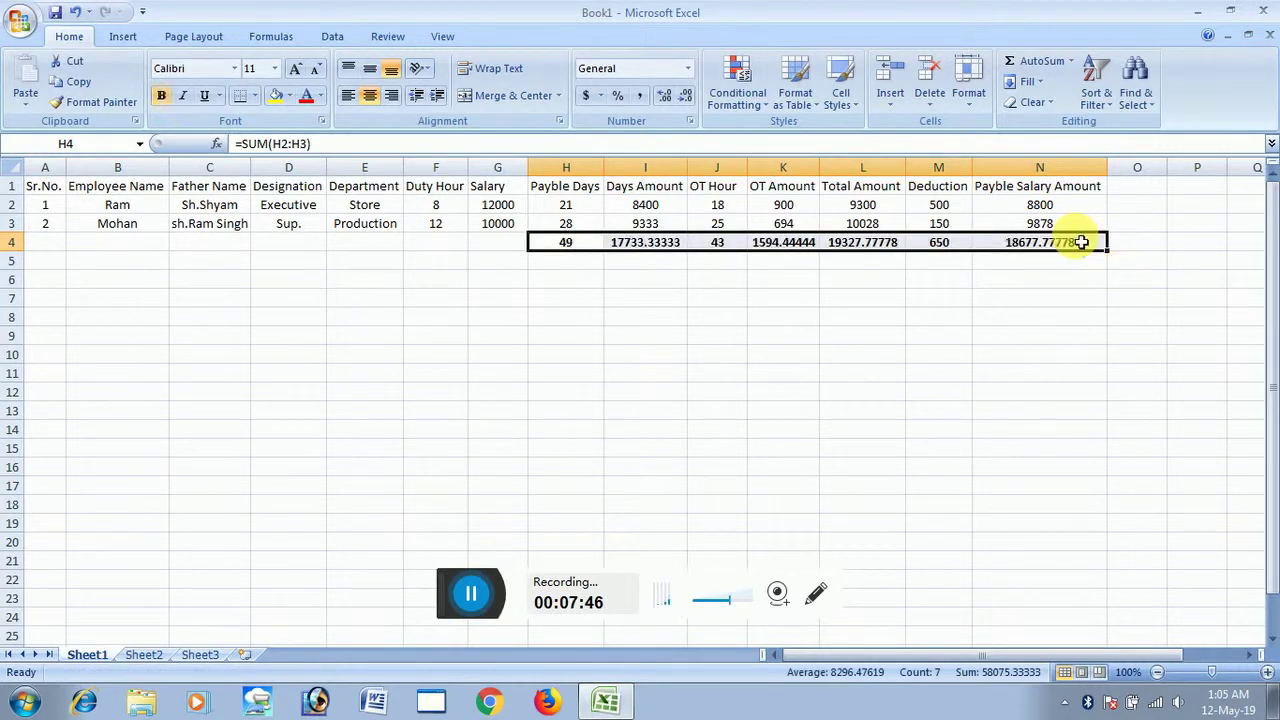
double_click(565, 244)
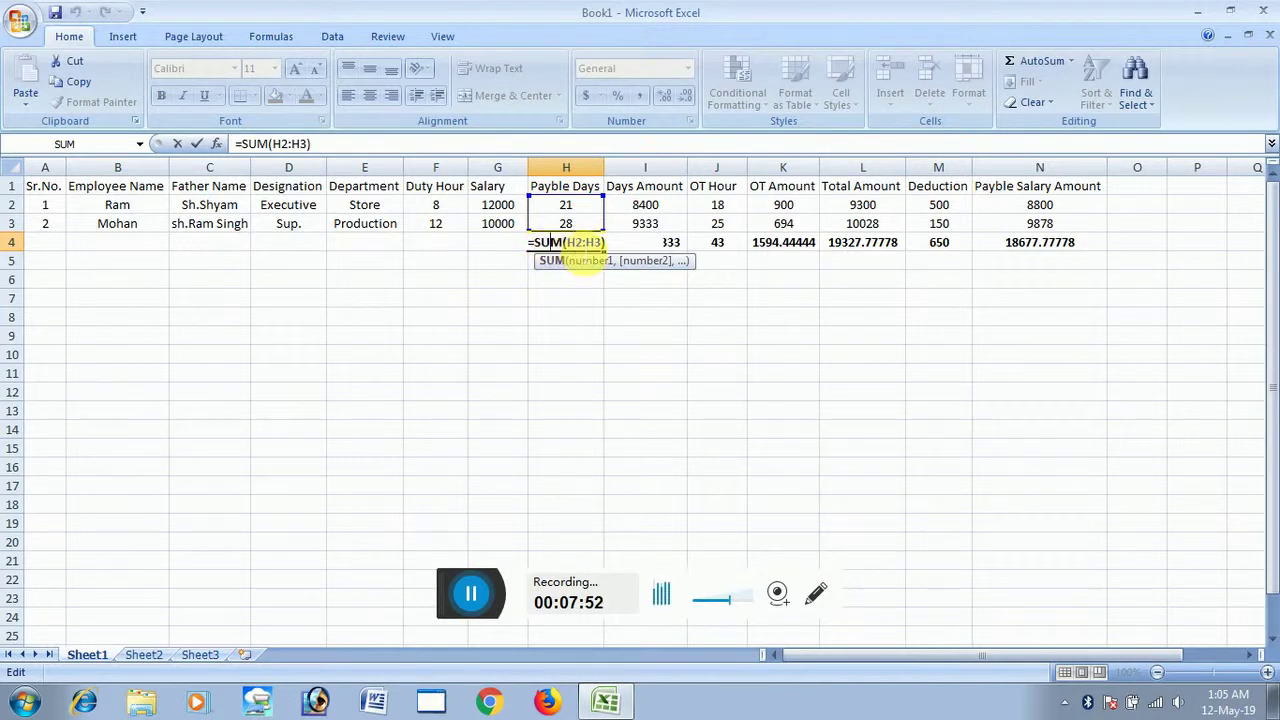
key(Return)
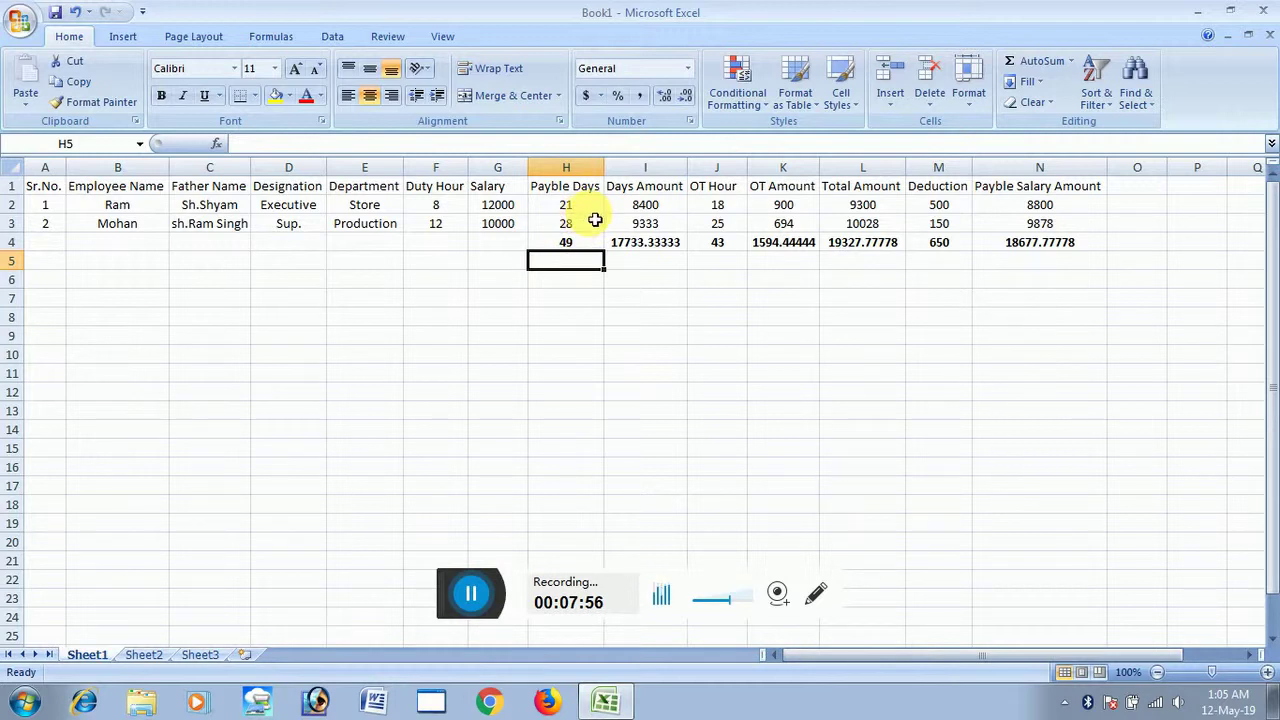
Step: Remove decimals from the I4 and K4 totals (17733 and 1594)
click(640, 244)
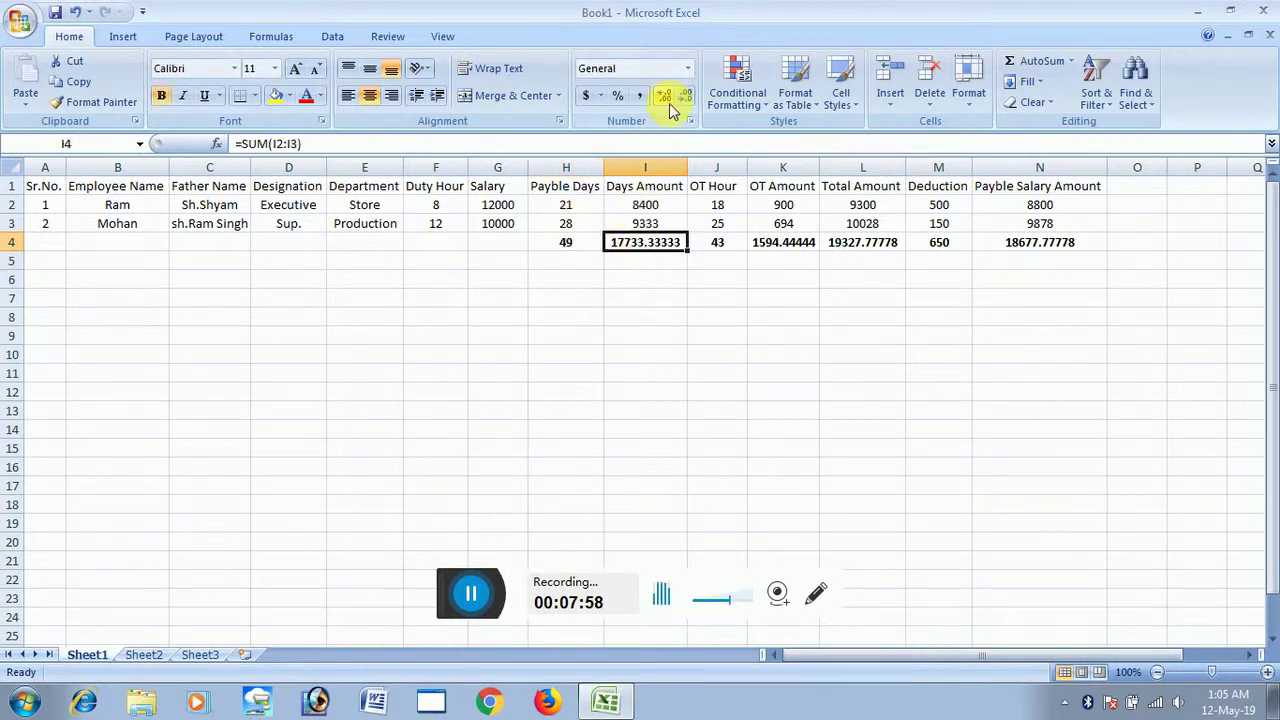
click(686, 95)
click(686, 95)
click(686, 95)
click(686, 95)
click(686, 95)
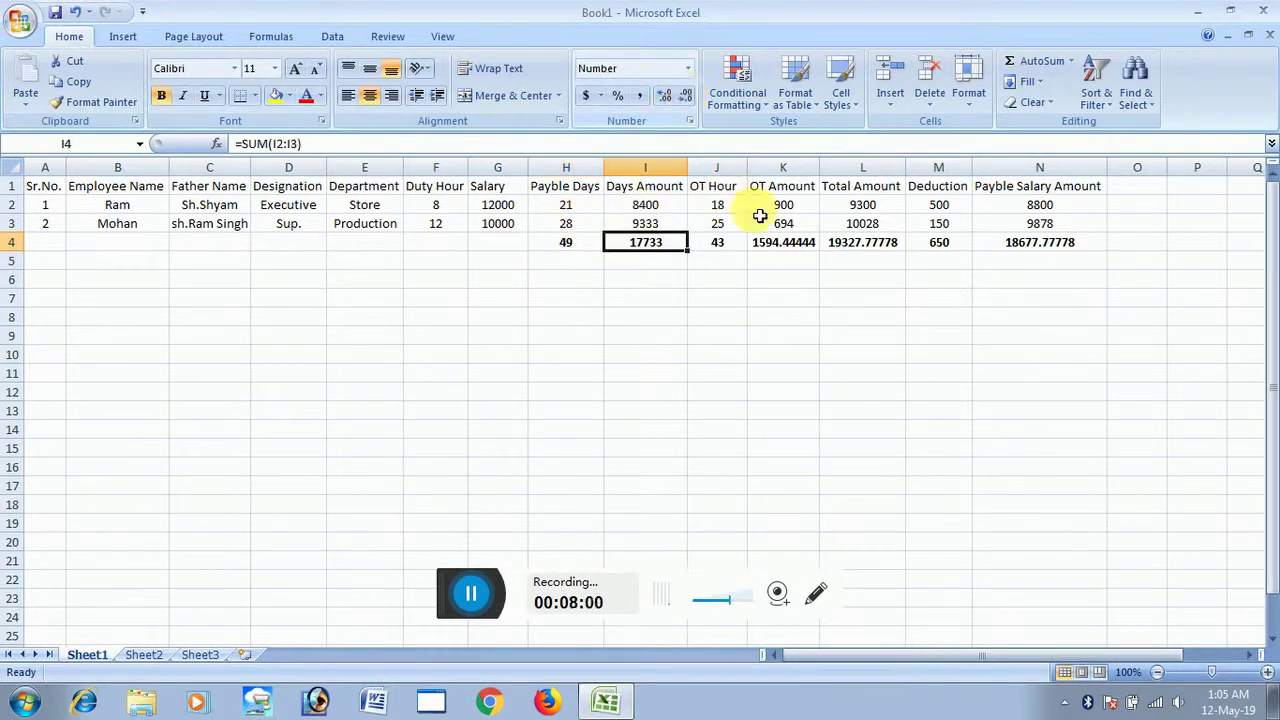
click(798, 245)
click(686, 95)
click(686, 95)
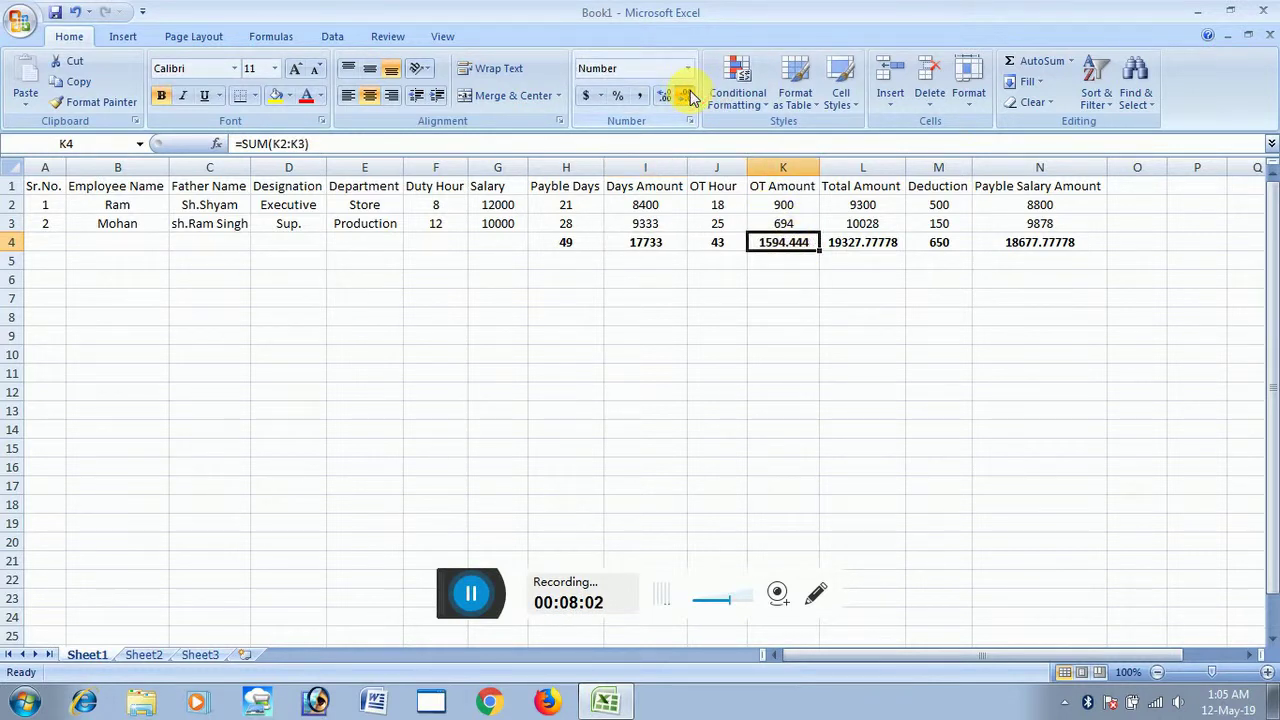
click(686, 95)
click(686, 95)
click(686, 95)
Step: Round the L4 and N4 totals to whole numbers, 19328 and 18678
click(845, 240)
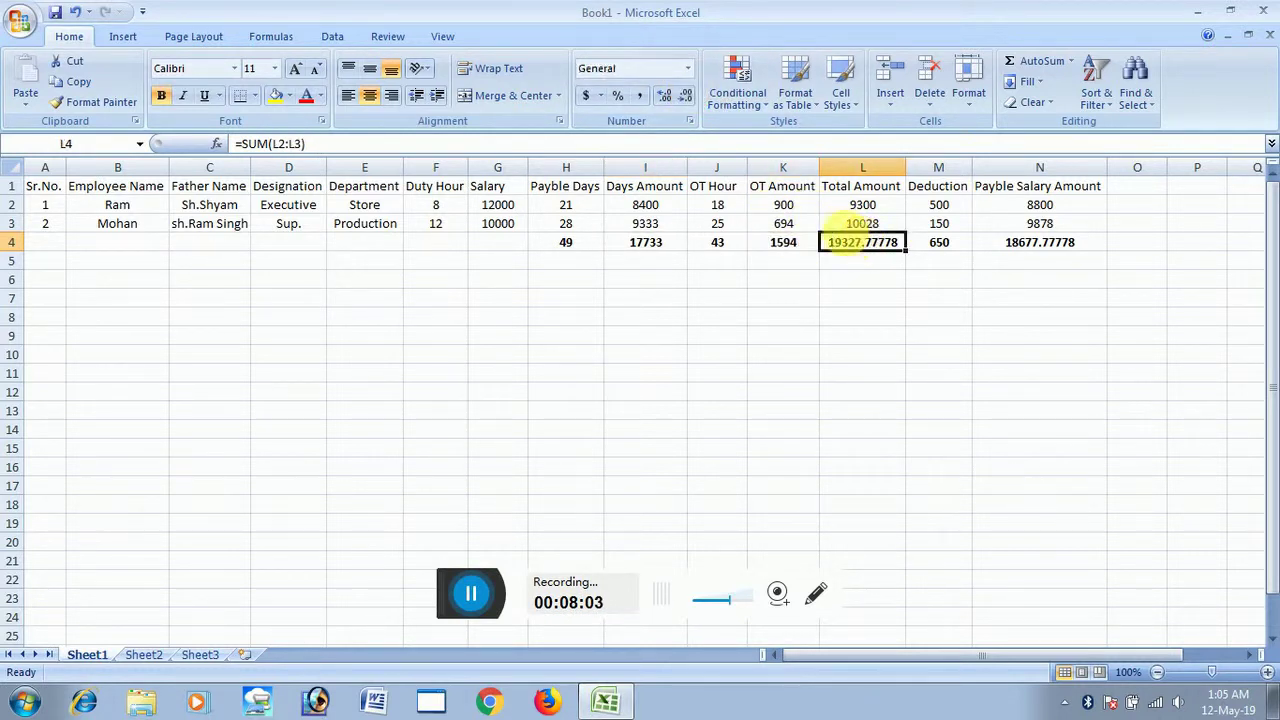
click(686, 95)
click(686, 95)
click(686, 95)
click(686, 95)
click(686, 95)
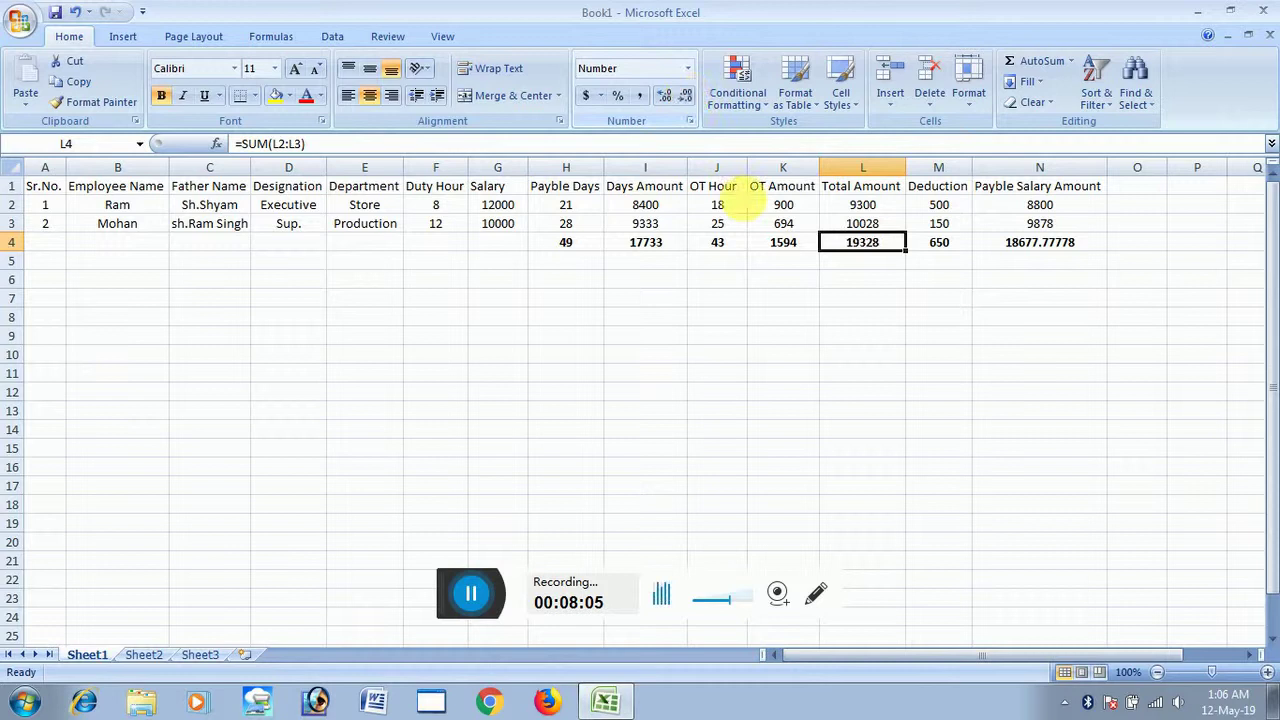
click(1045, 246)
click(686, 95)
click(686, 95)
click(686, 95)
click(686, 95)
click(686, 95)
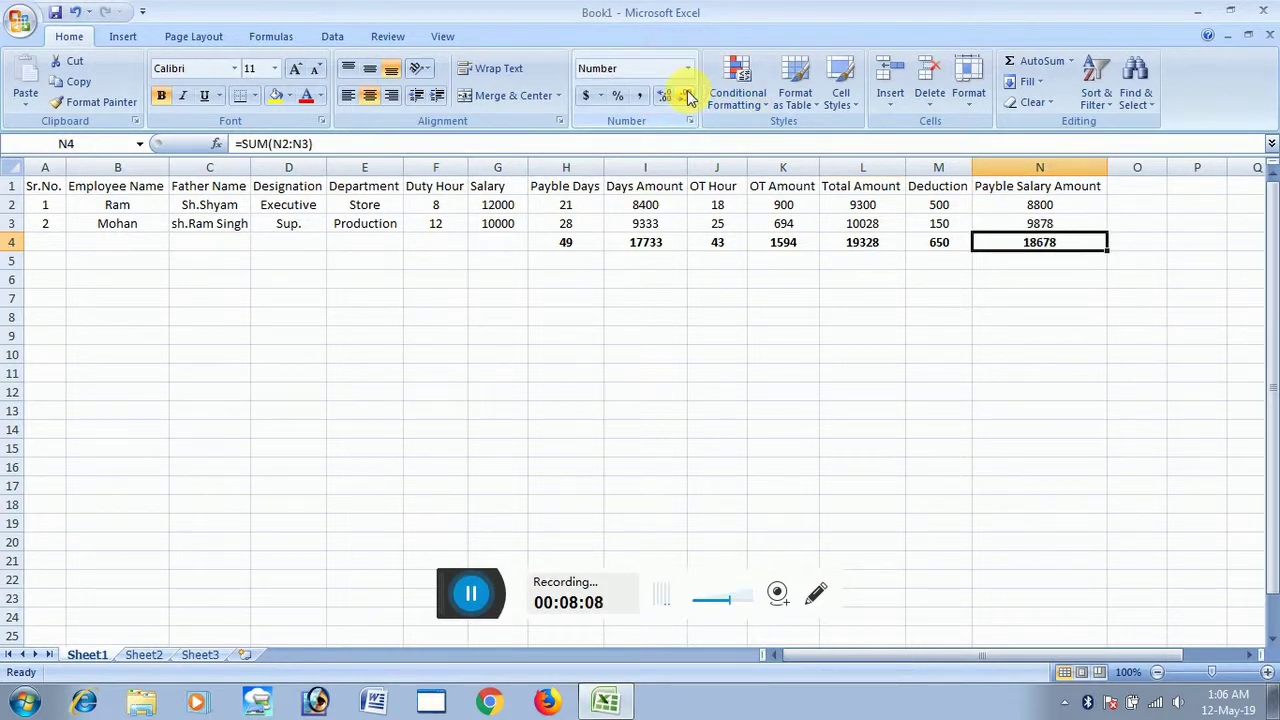
click(763, 298)
Step: Increase the font size of the H4:N4 totals
click(568, 250)
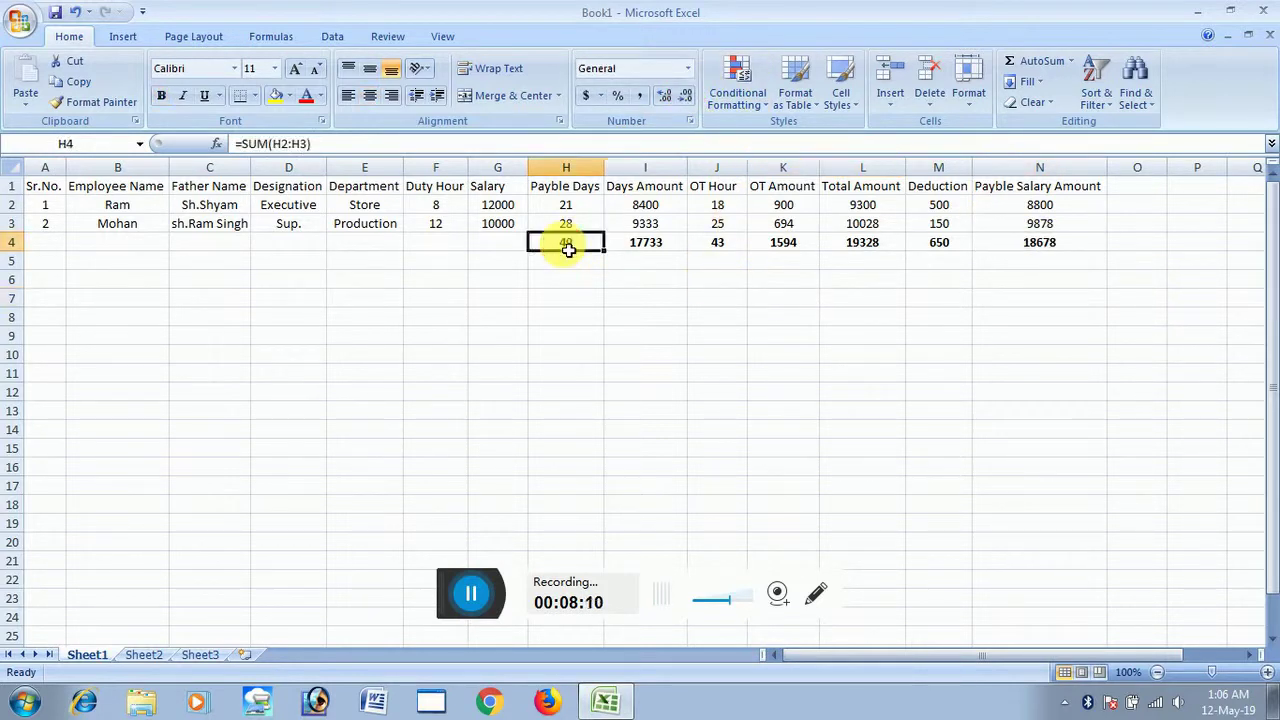
key(shift+Right)
key(shift+Right)
key(shift+Right)
key(shift+Right)
key(shift+Right)
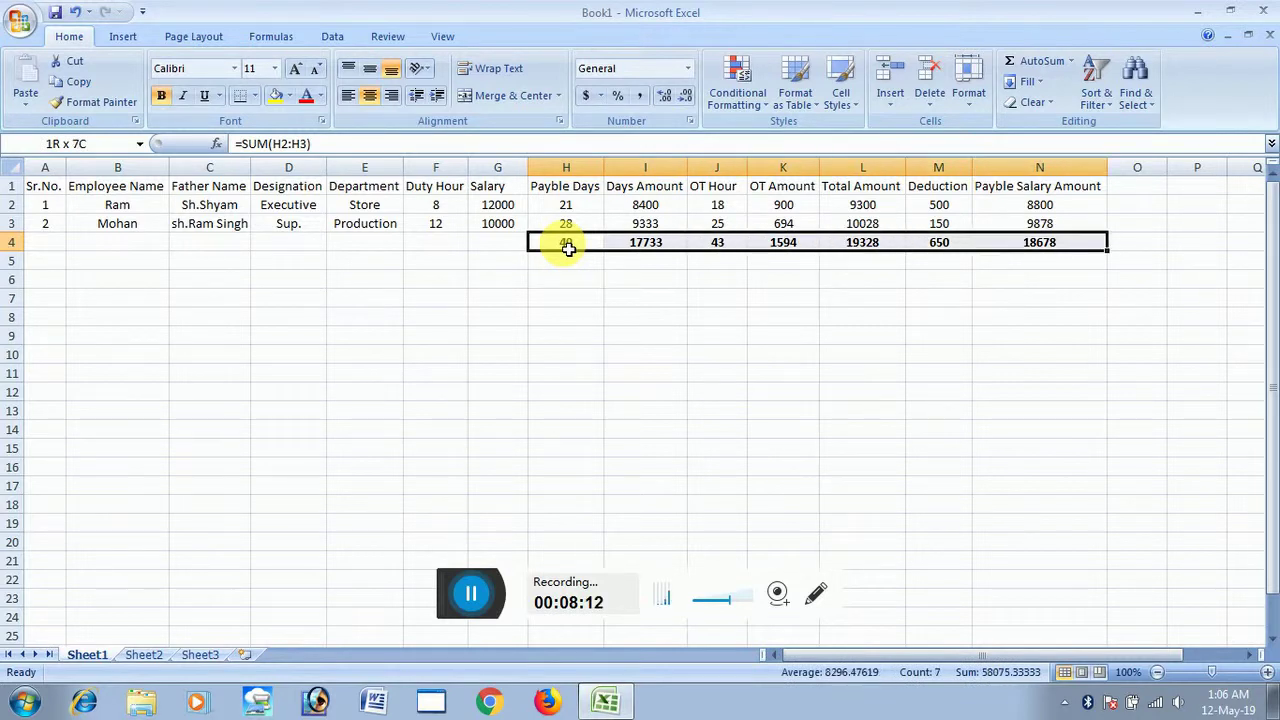
key(shift+Right)
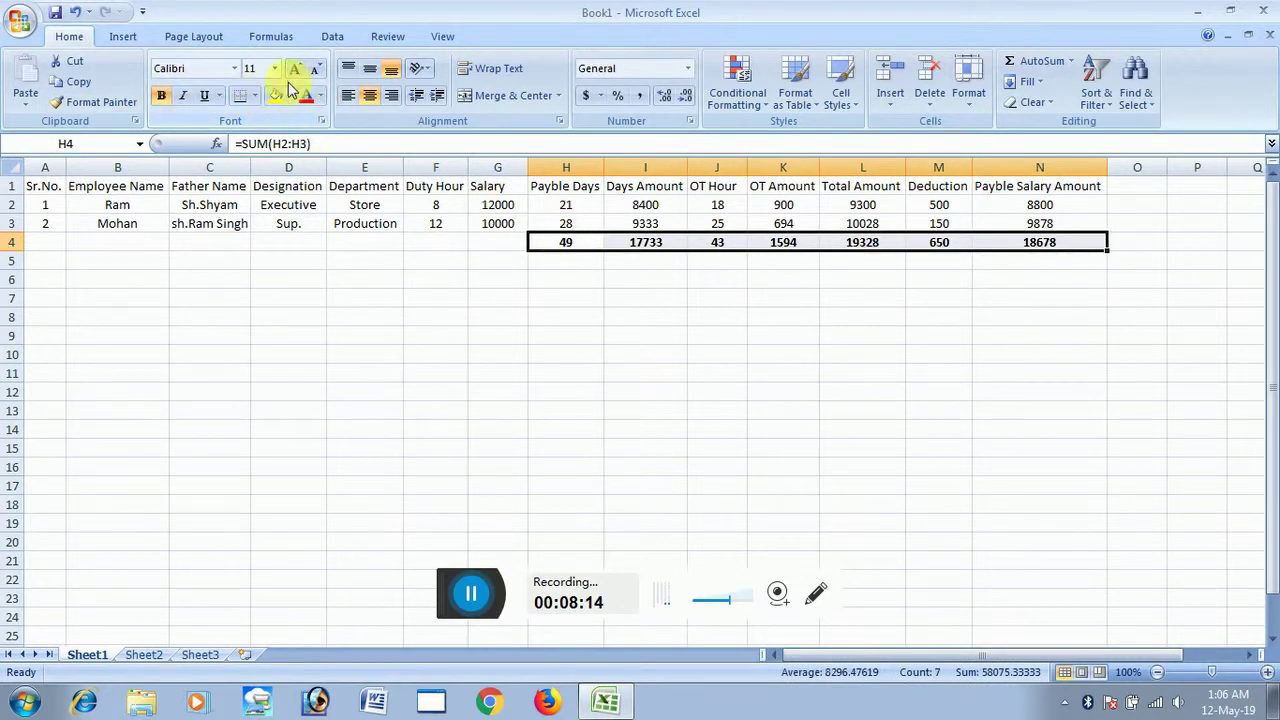
click(300, 70)
click(300, 70)
Step: Enlarge the totals' font again, type 'Grand Total' in G4 and widen column G
click(537, 320)
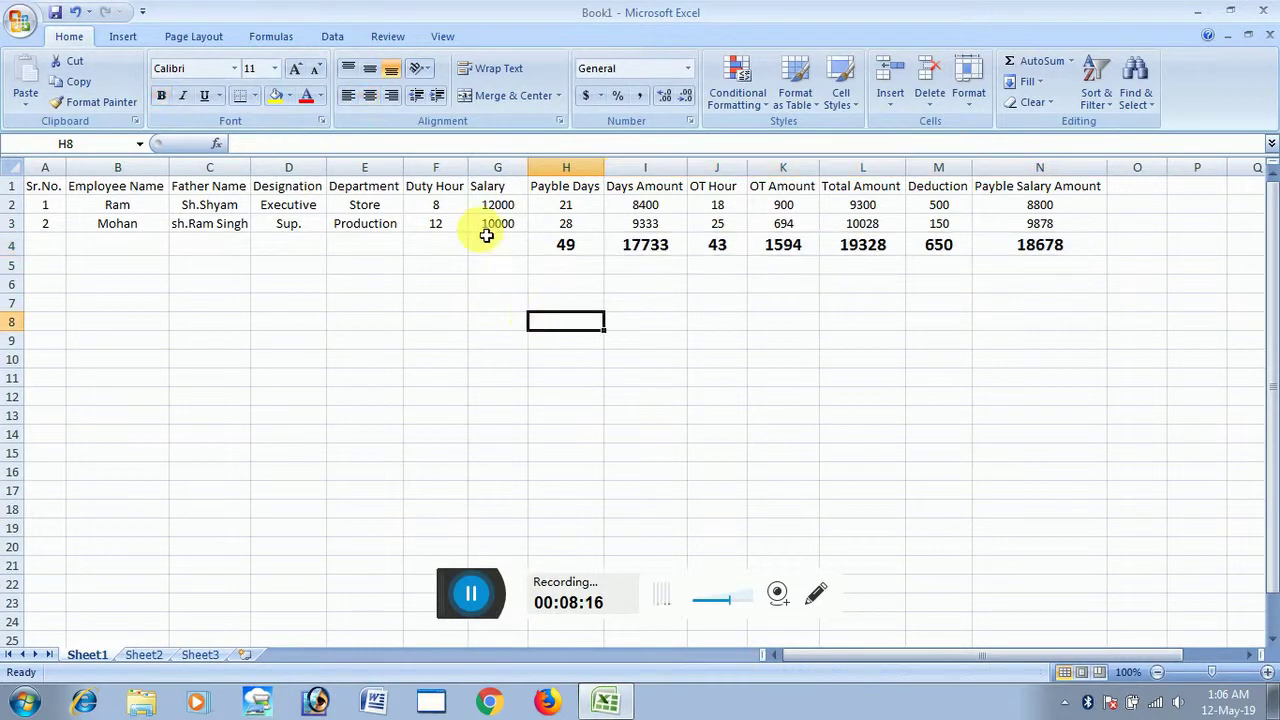
click(494, 246)
text(Grand To)
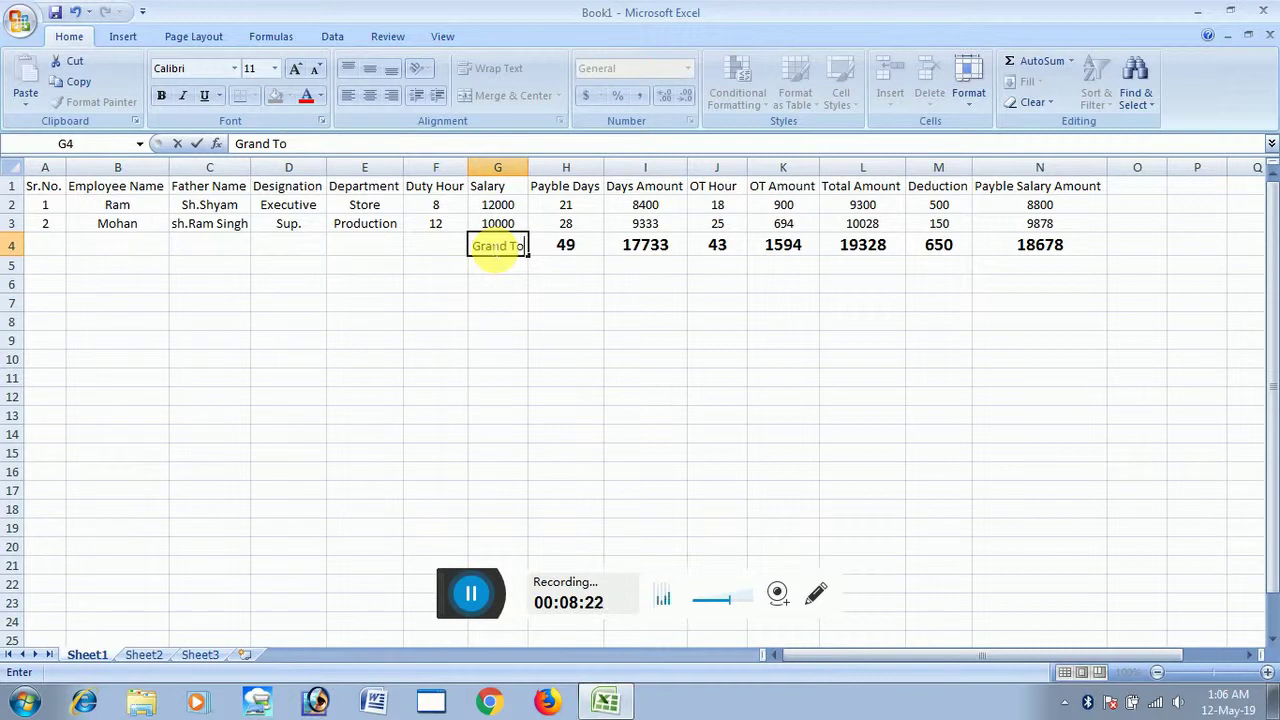
text(tal)
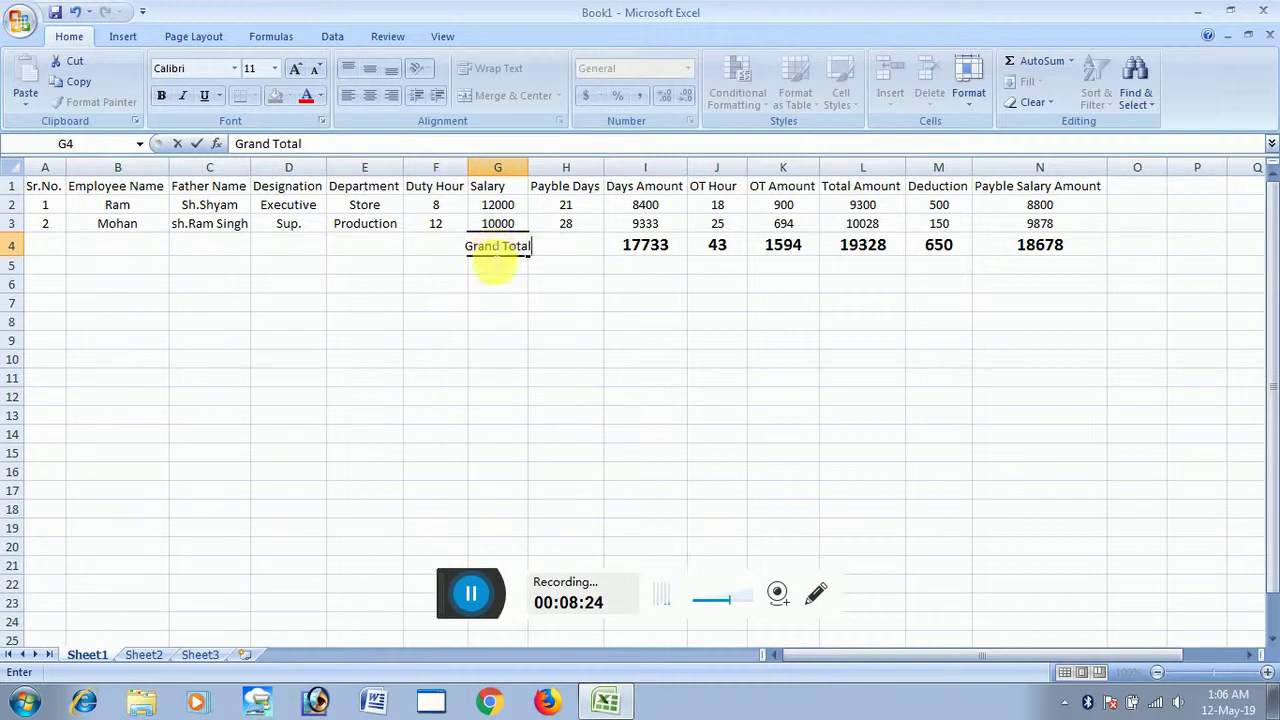
click(497, 340)
drag(538, 168, 541, 168)
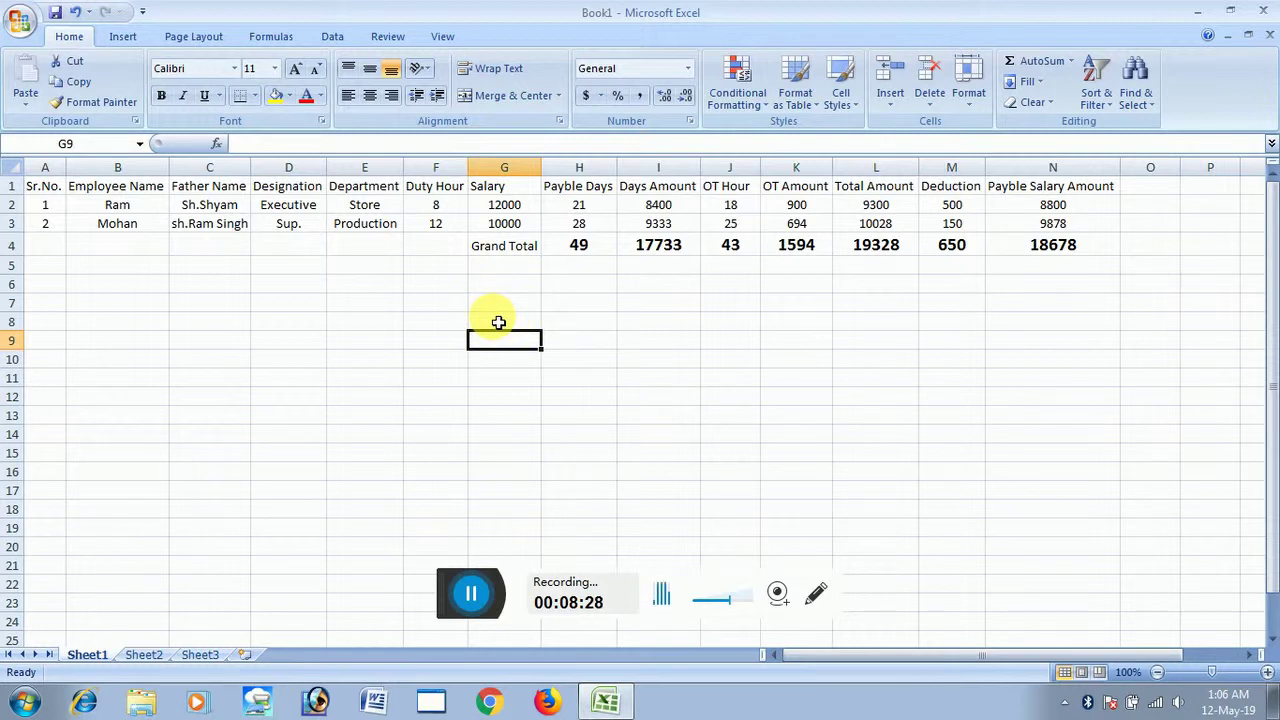
Step: Enter the label Mandays in E7 with the value 49 in F7
click(381, 308)
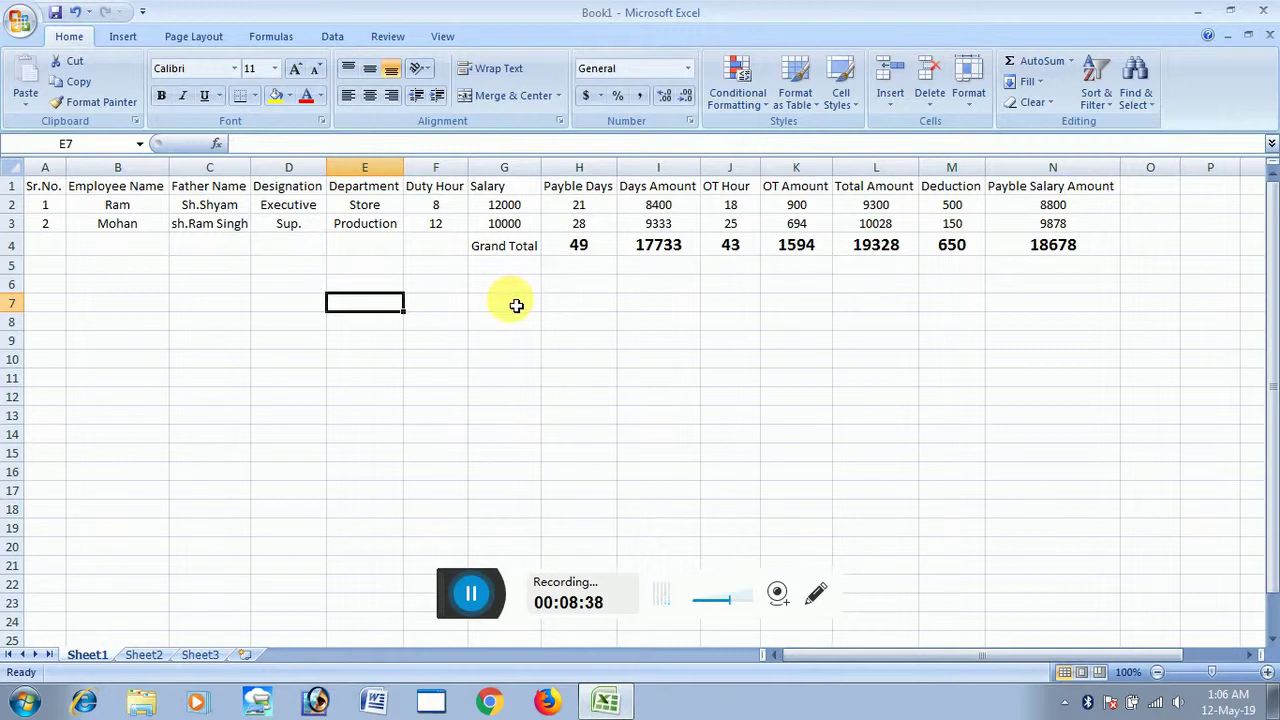
text(Mandays)
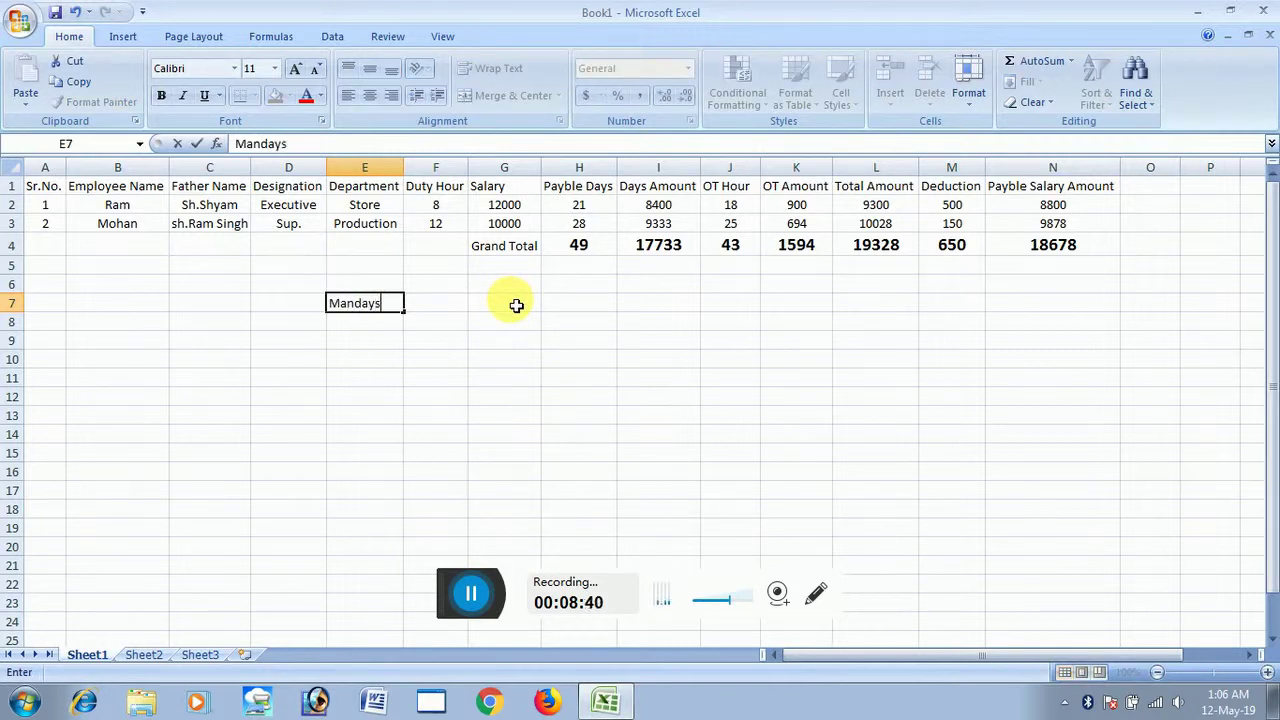
click(535, 337)
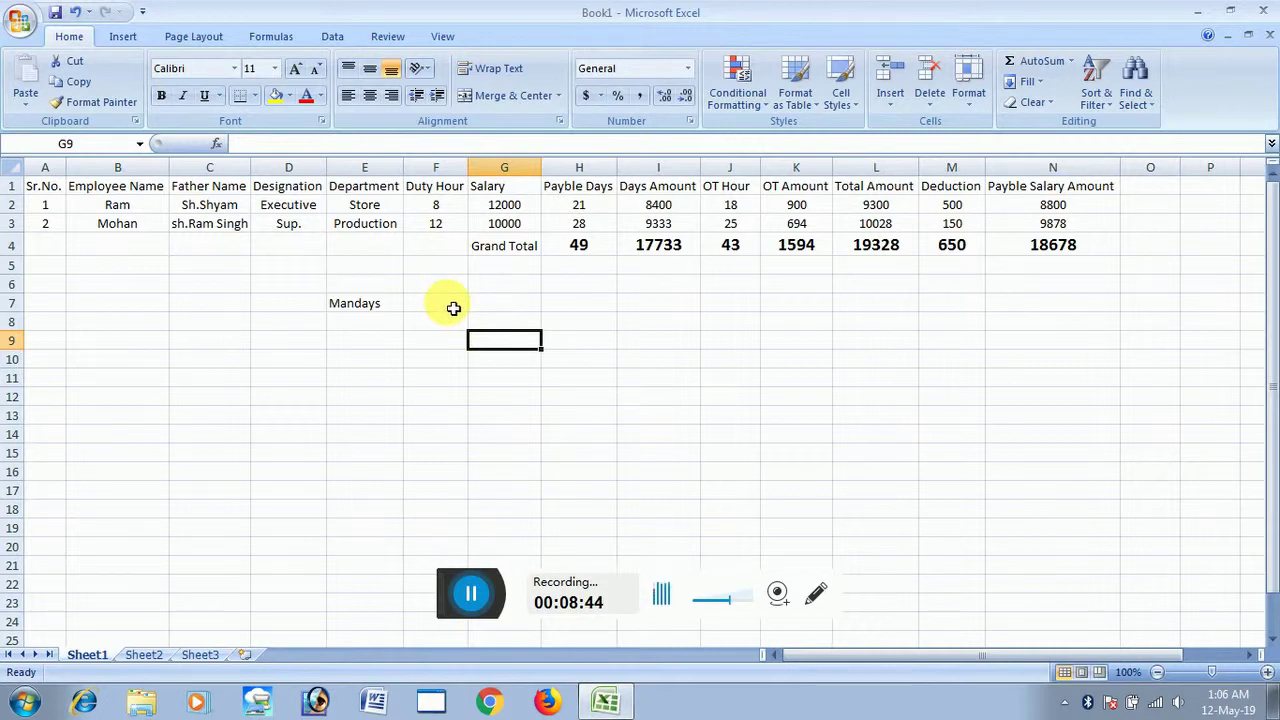
click(453, 308)
text(9)
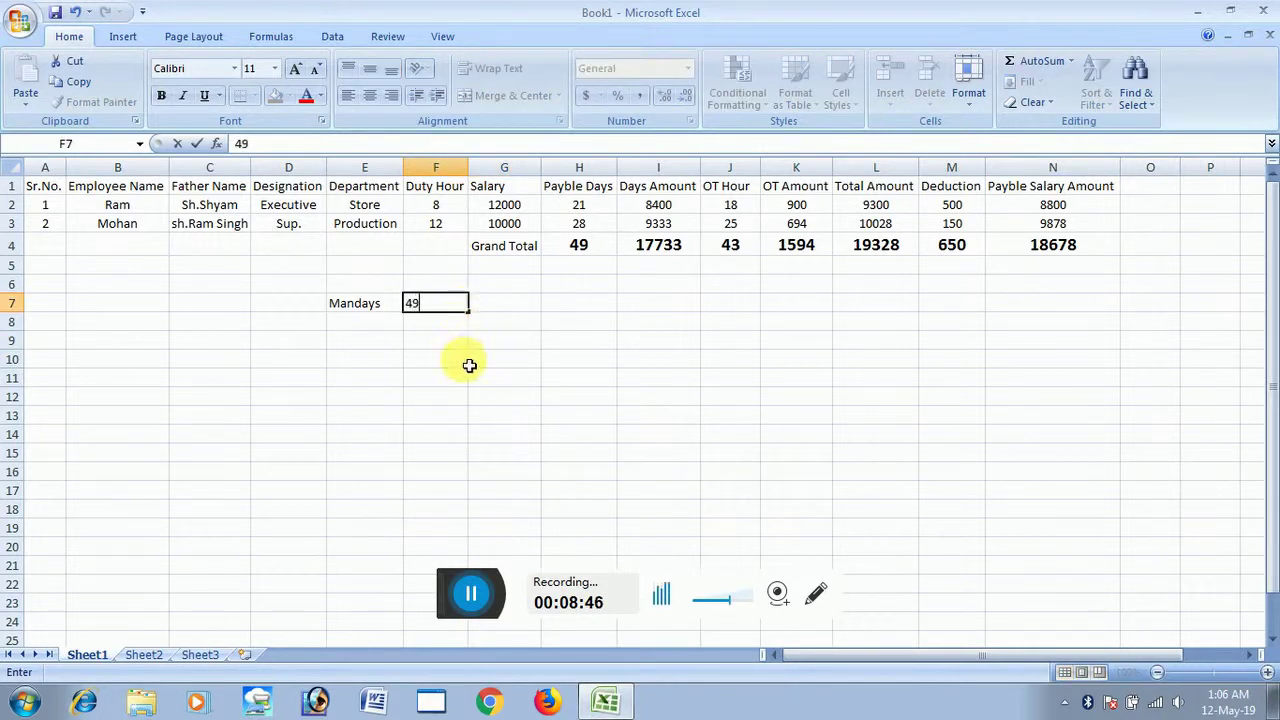
click(460, 360)
Step: Add OT hour with 43 in row 8 and begin the OTMandays label in E9
click(383, 330)
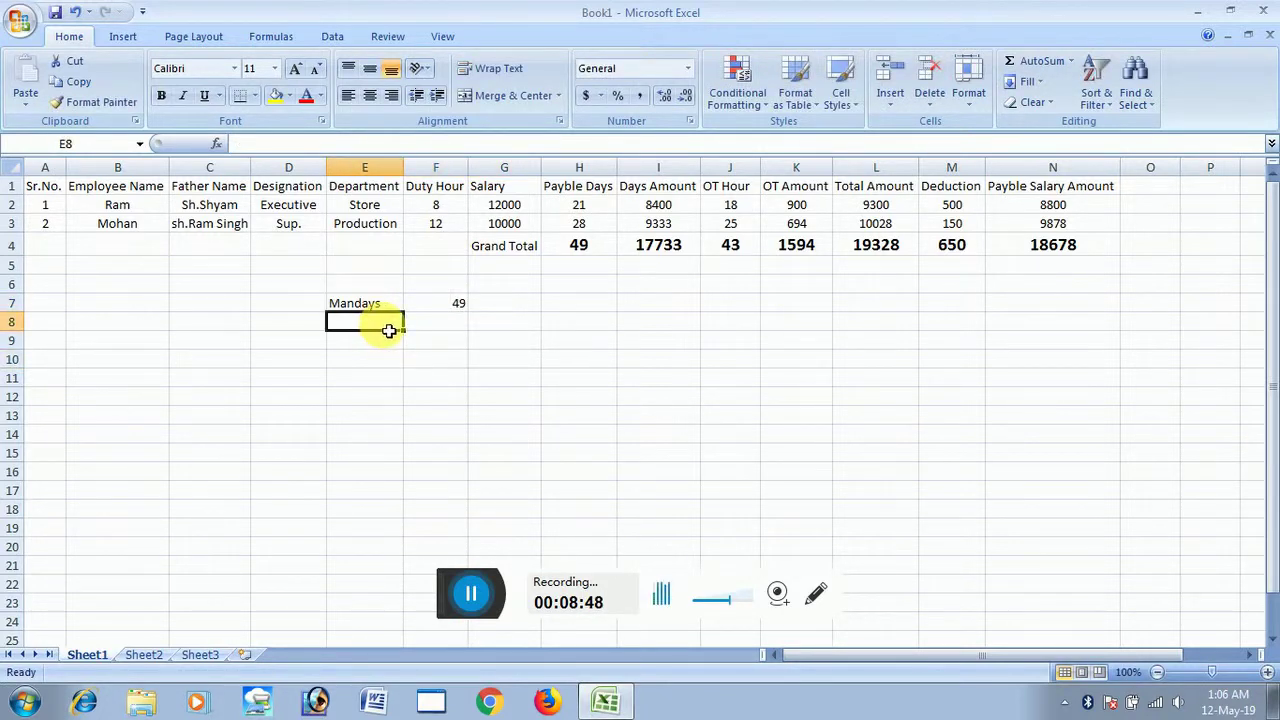
text(OT hour)
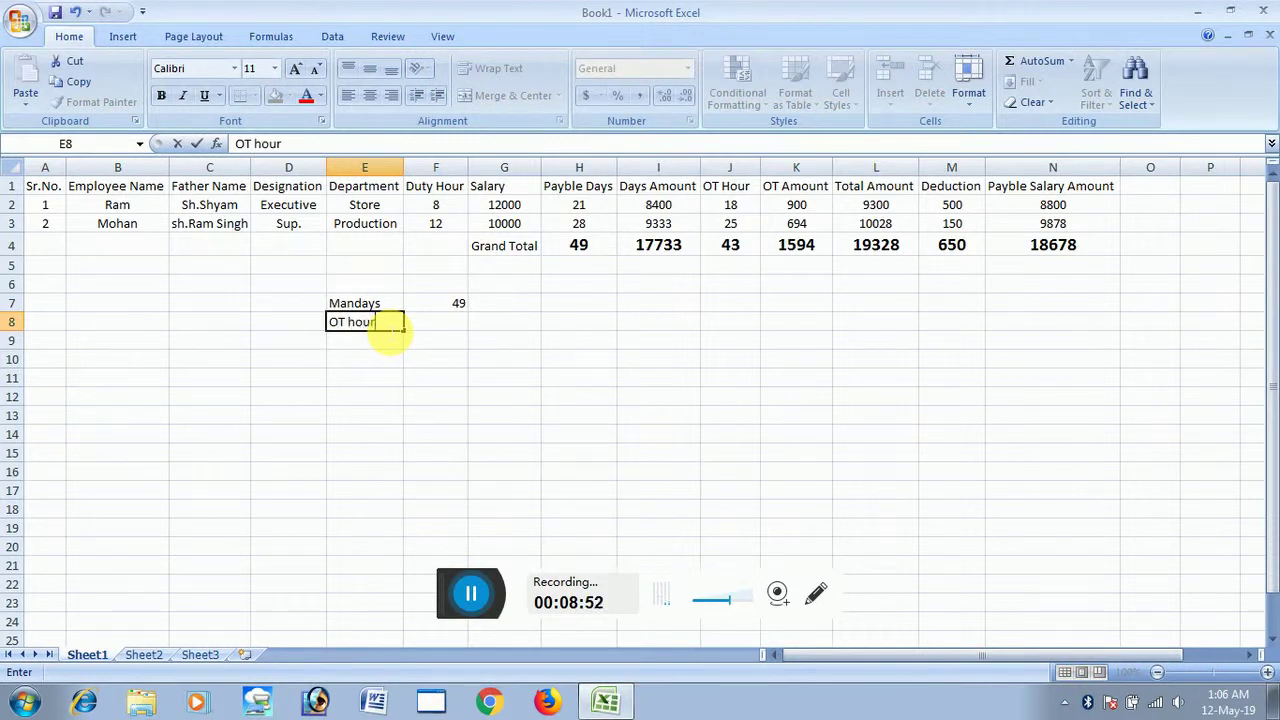
click(462, 413)
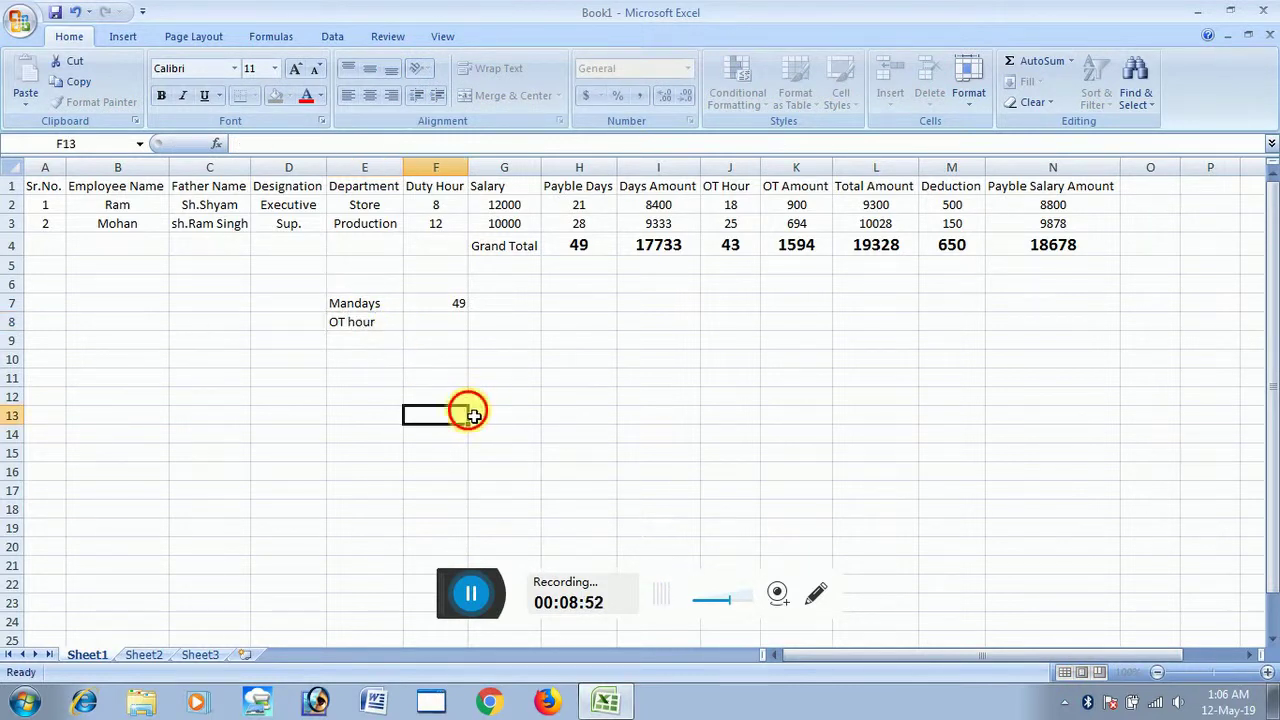
click(465, 330)
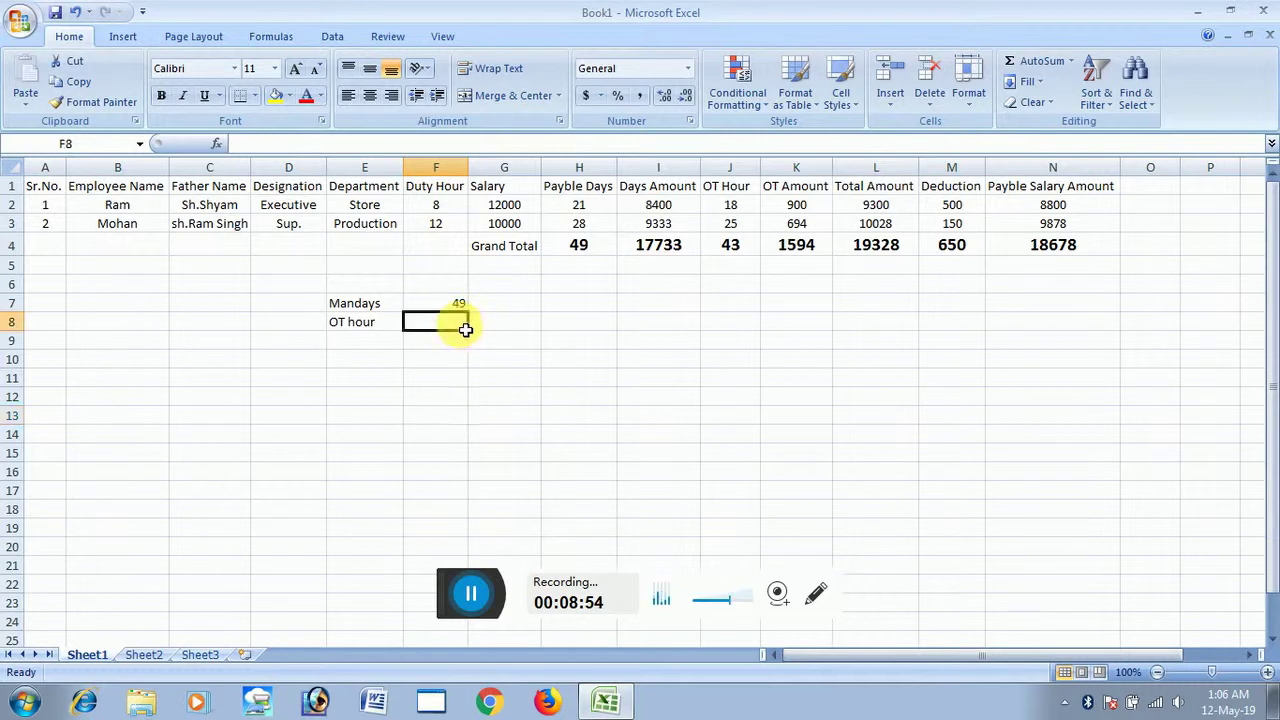
text(43)
click(466, 357)
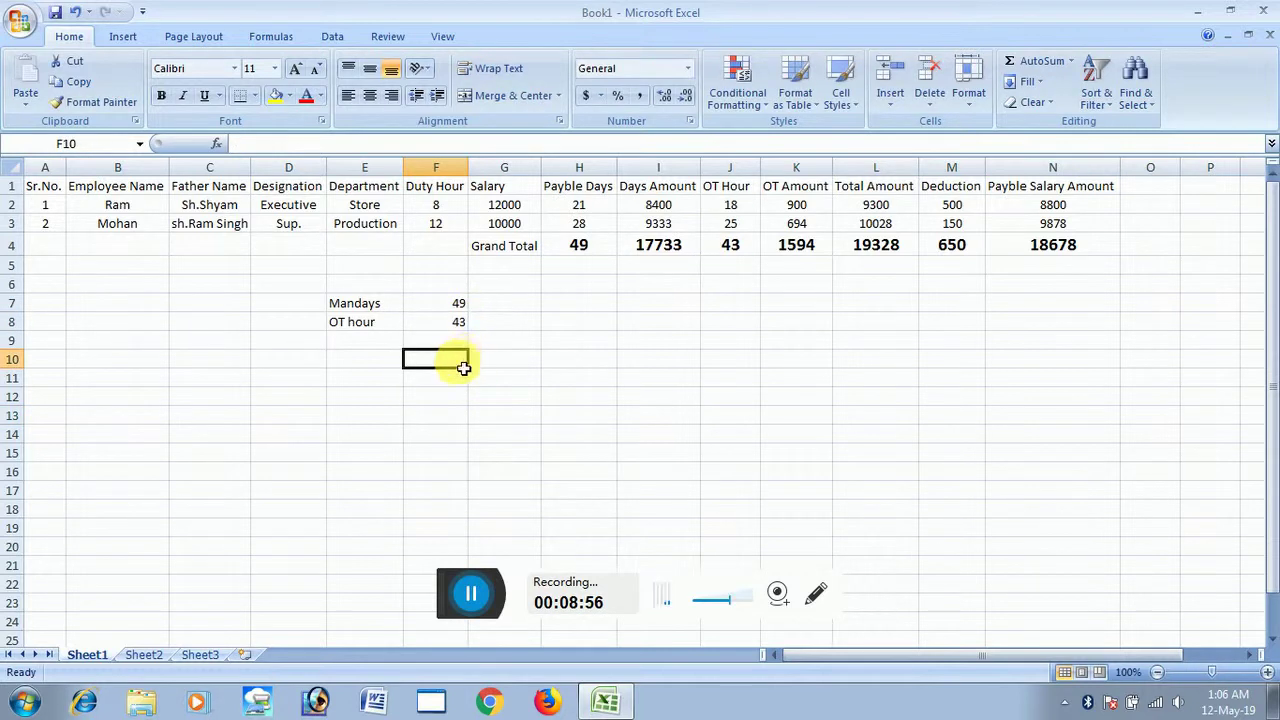
click(381, 348)
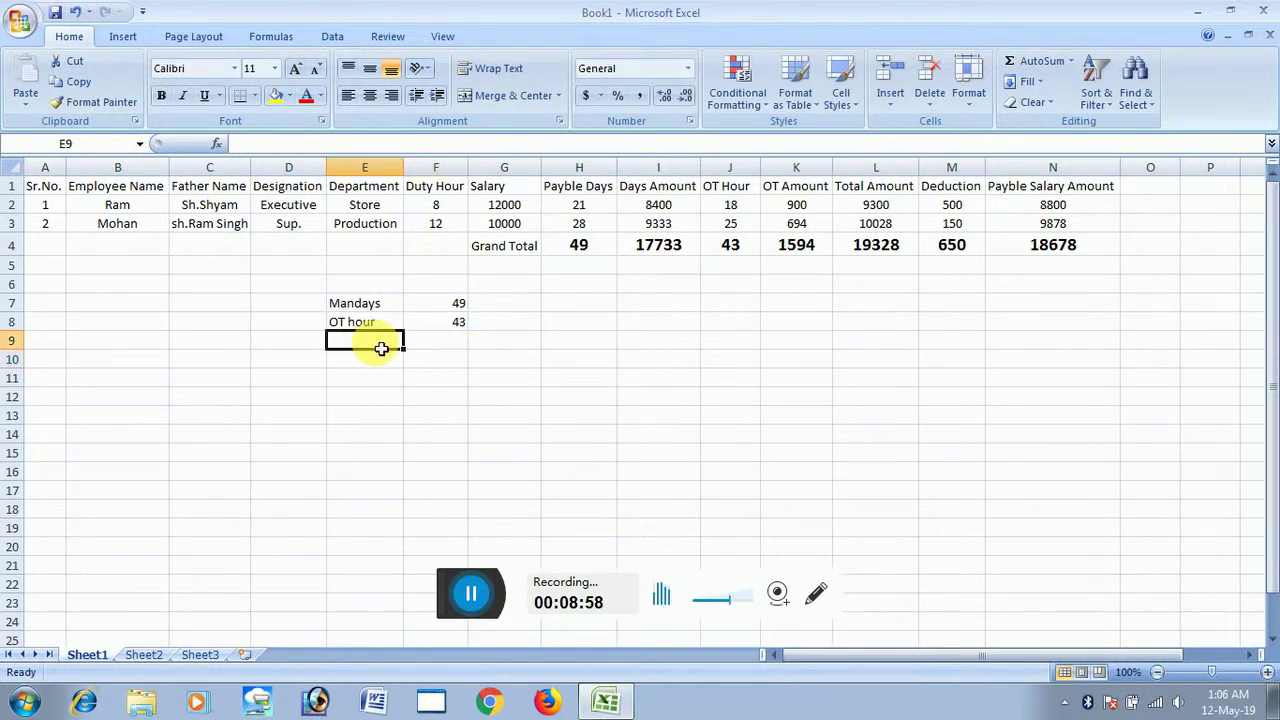
text(OTMandays)
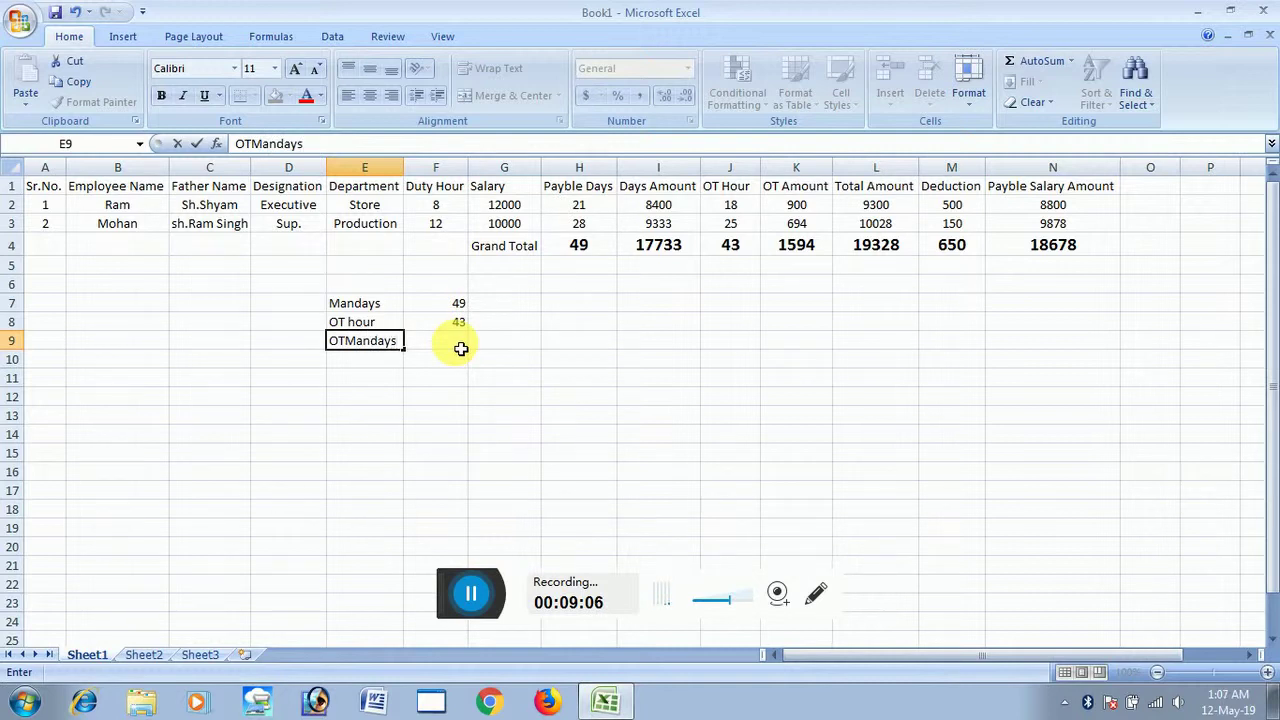
Step: Label E9 'OT Mandays' and enter =F8/8 in F9
click(455, 432)
double_click(344, 342)
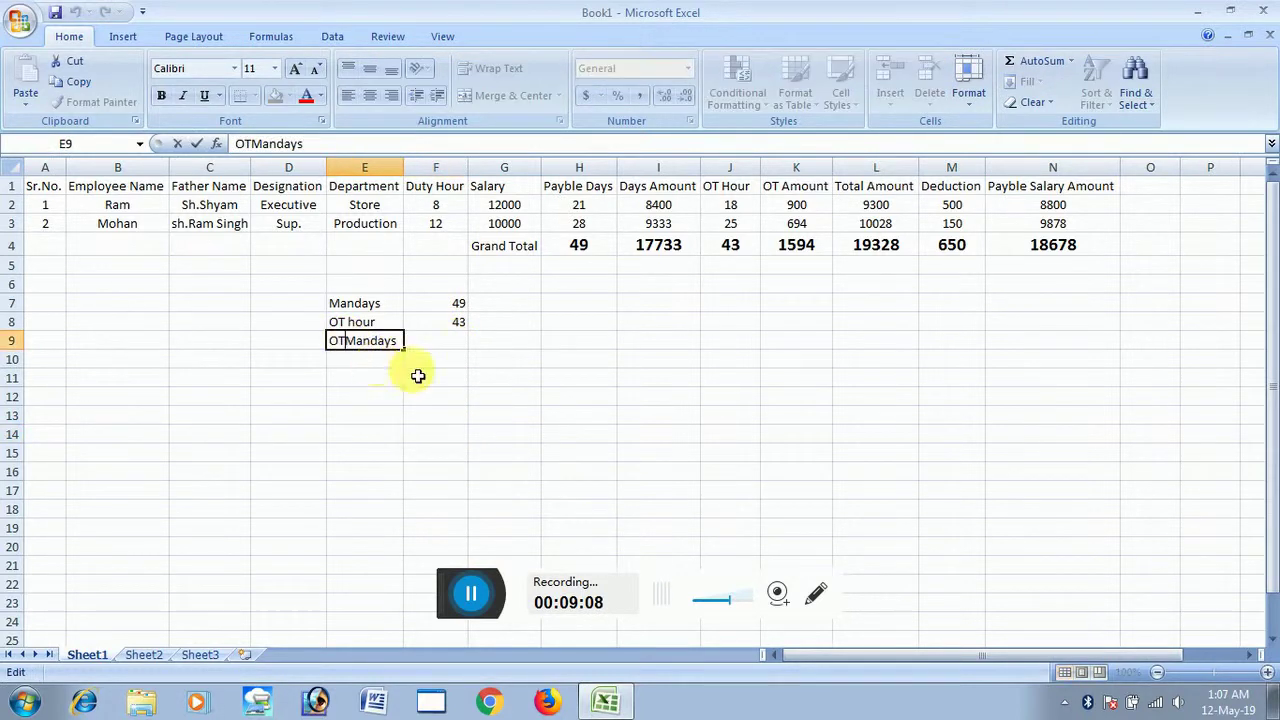
click(453, 344)
text(=)
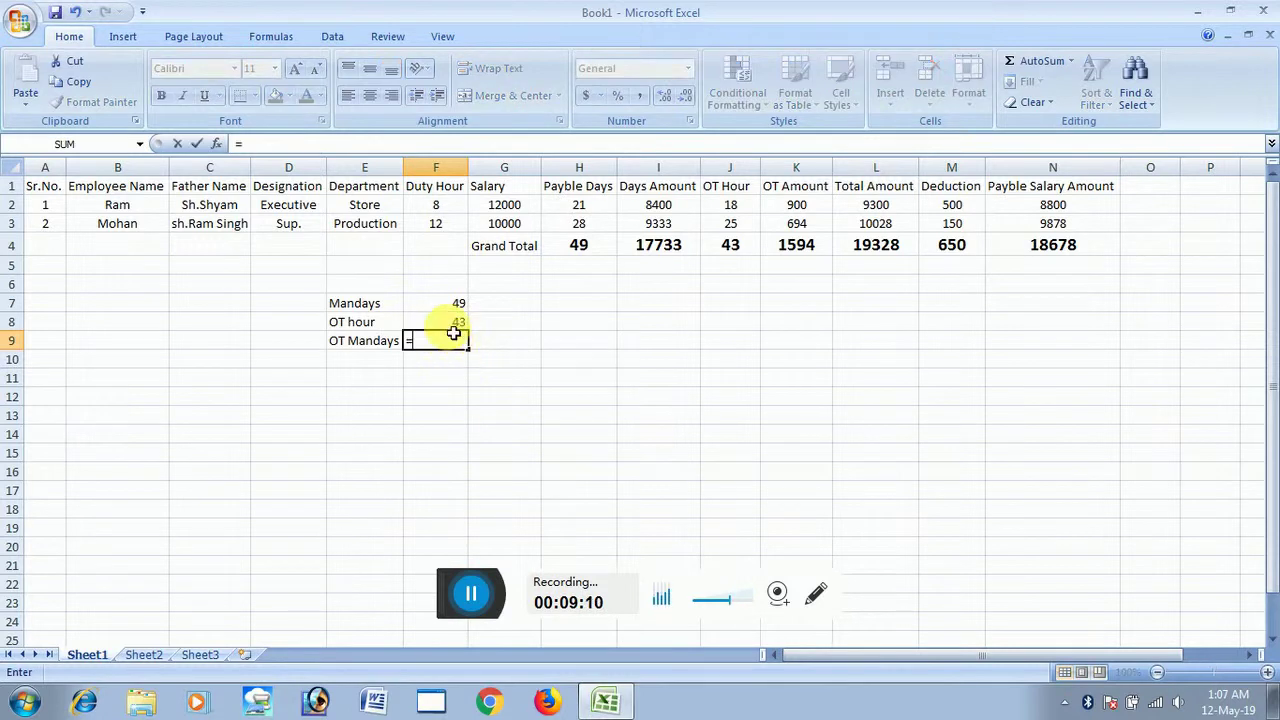
click(453, 327)
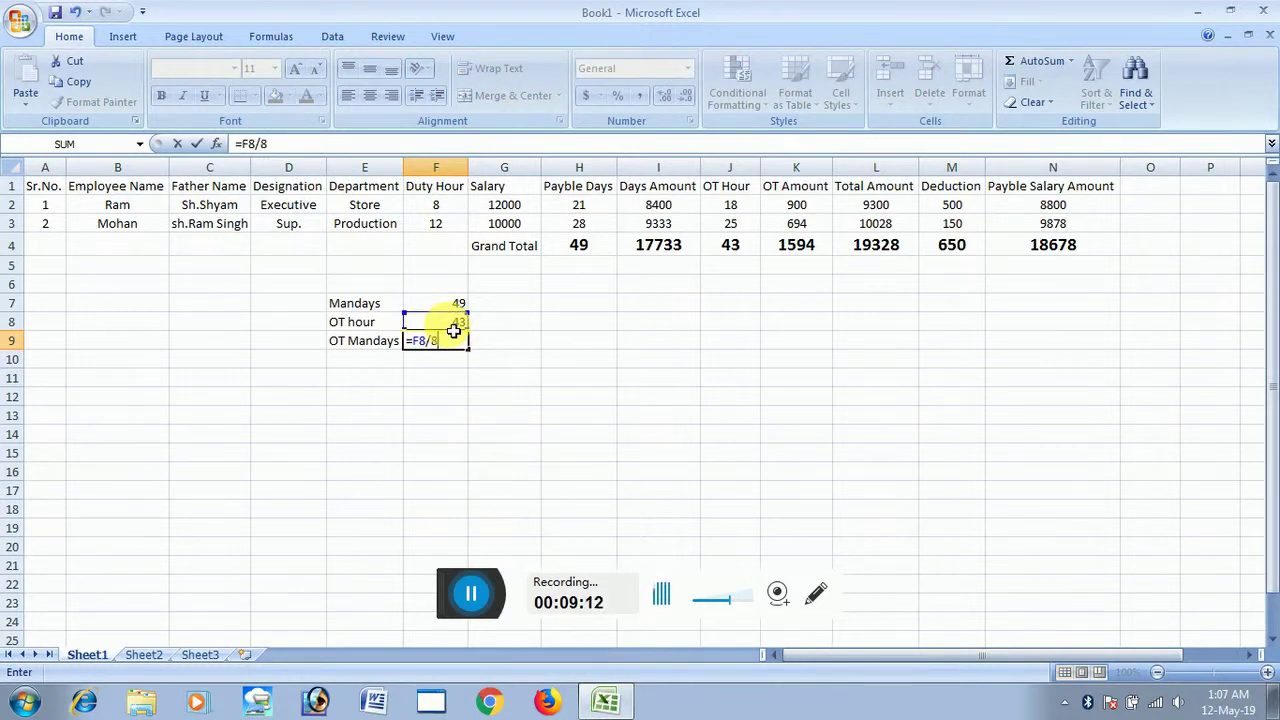
key(Return)
click(450, 343)
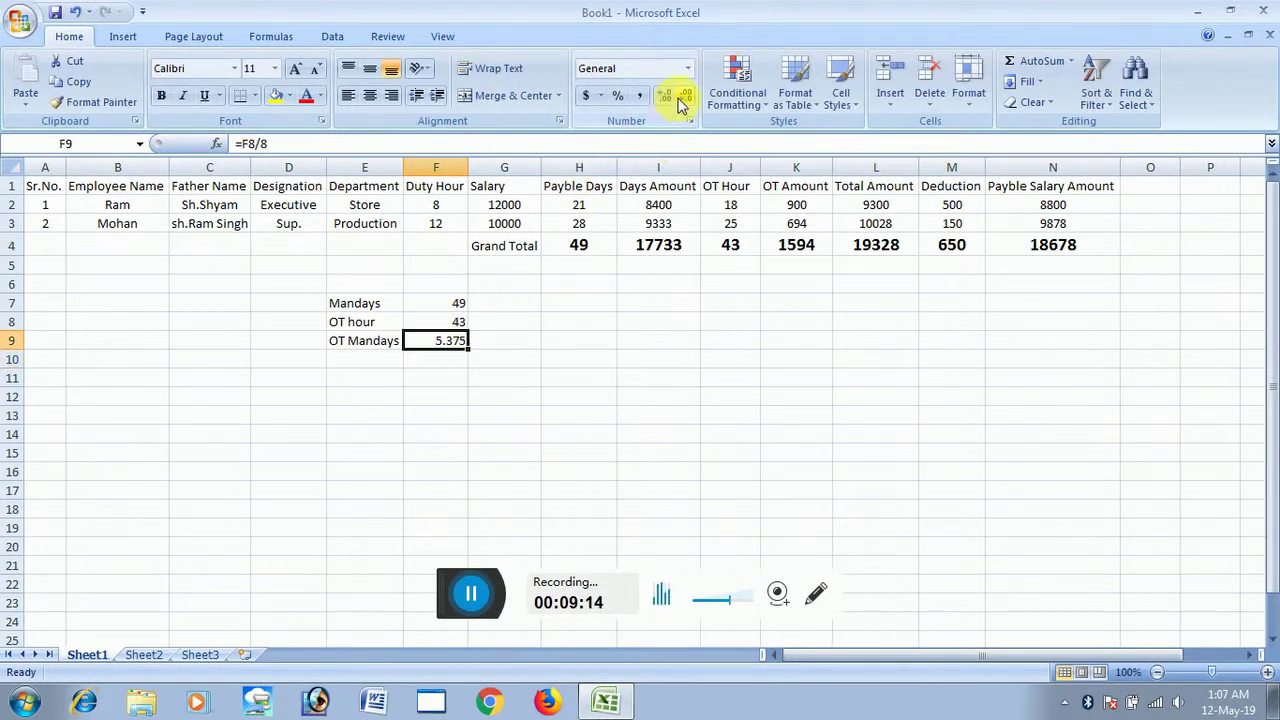
Step: Sum F7:F9 into F10 as 97 with no decimals, labelled Total Mandays
click(458, 364)
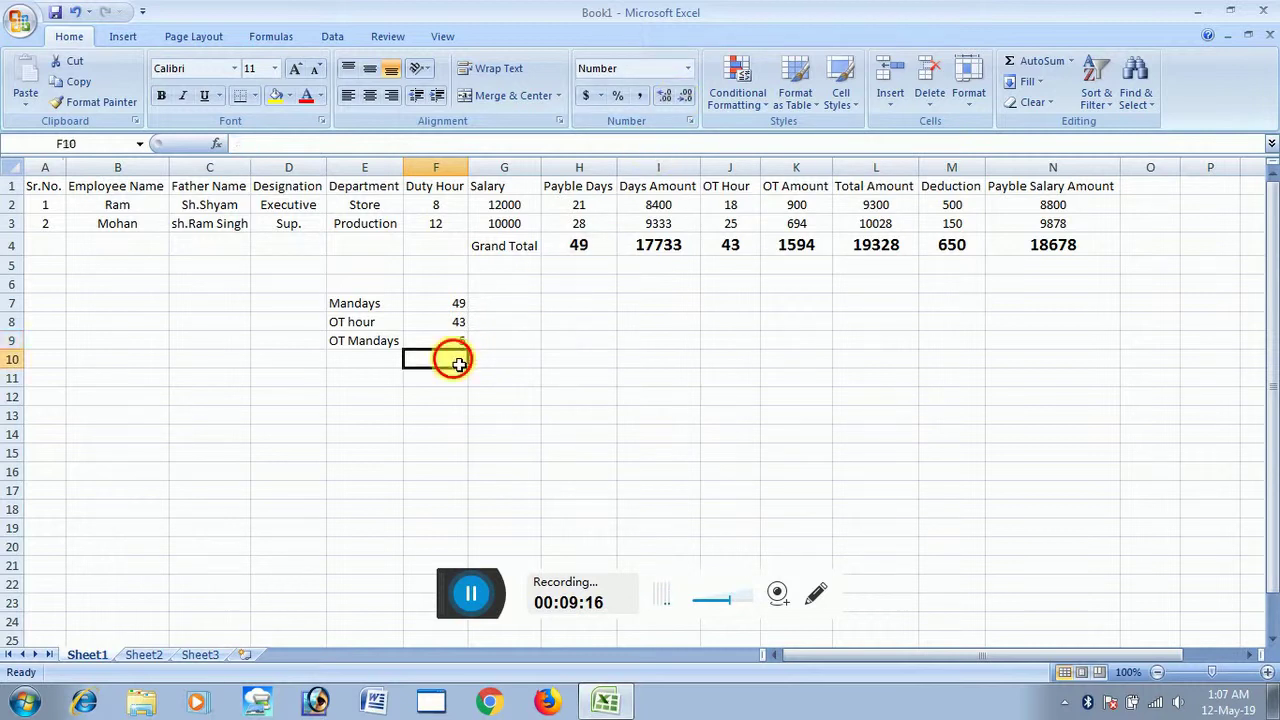
click(440, 303)
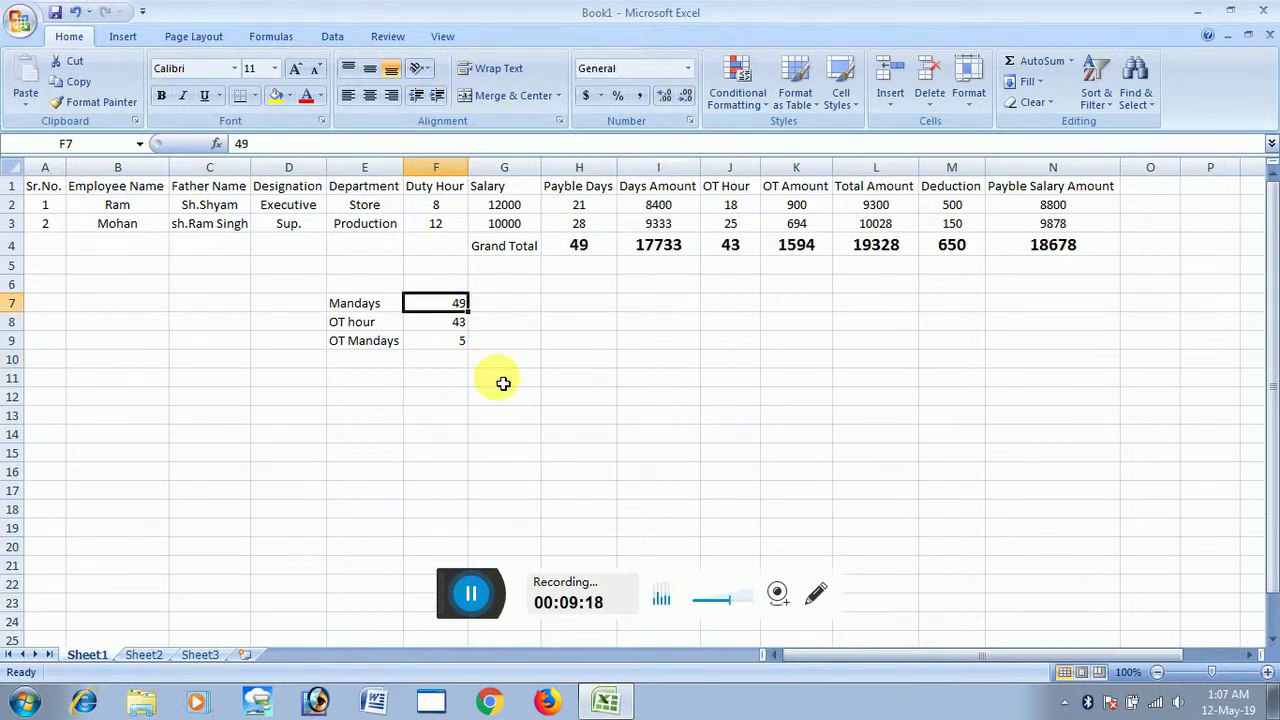
key(shift+Down)
key(shift+Down)
key(shift+Down)
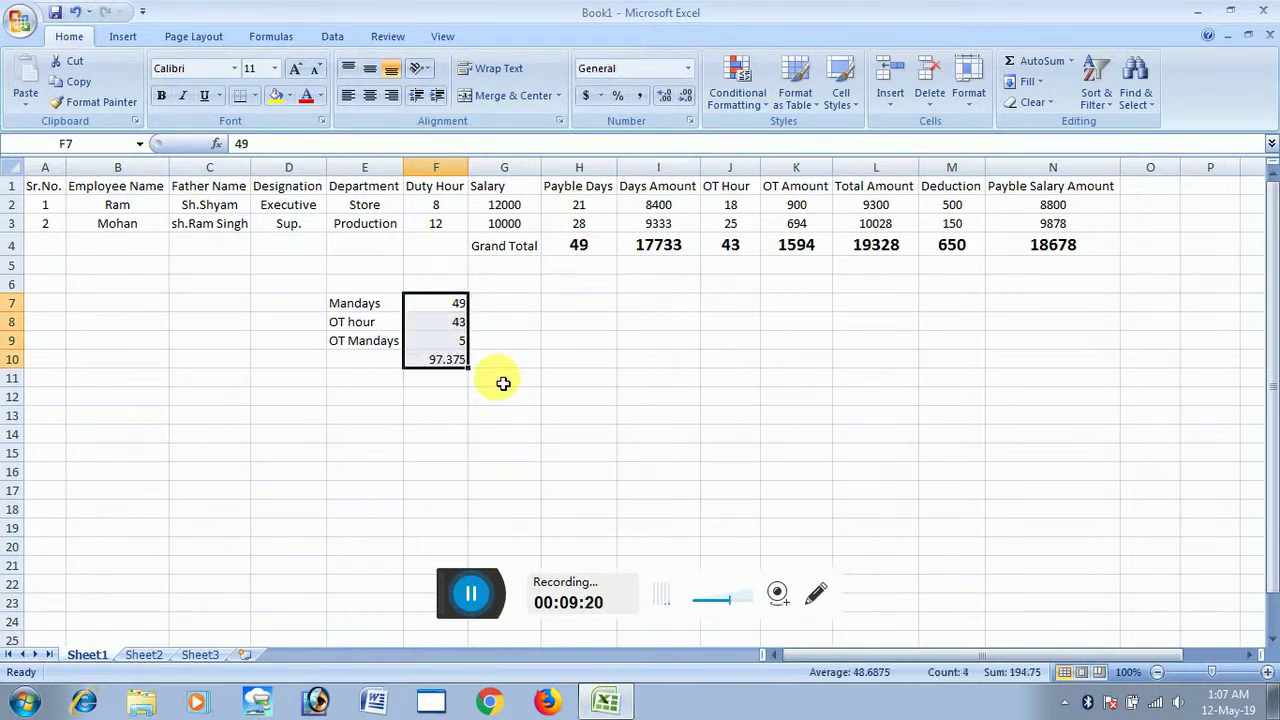
click(436, 359)
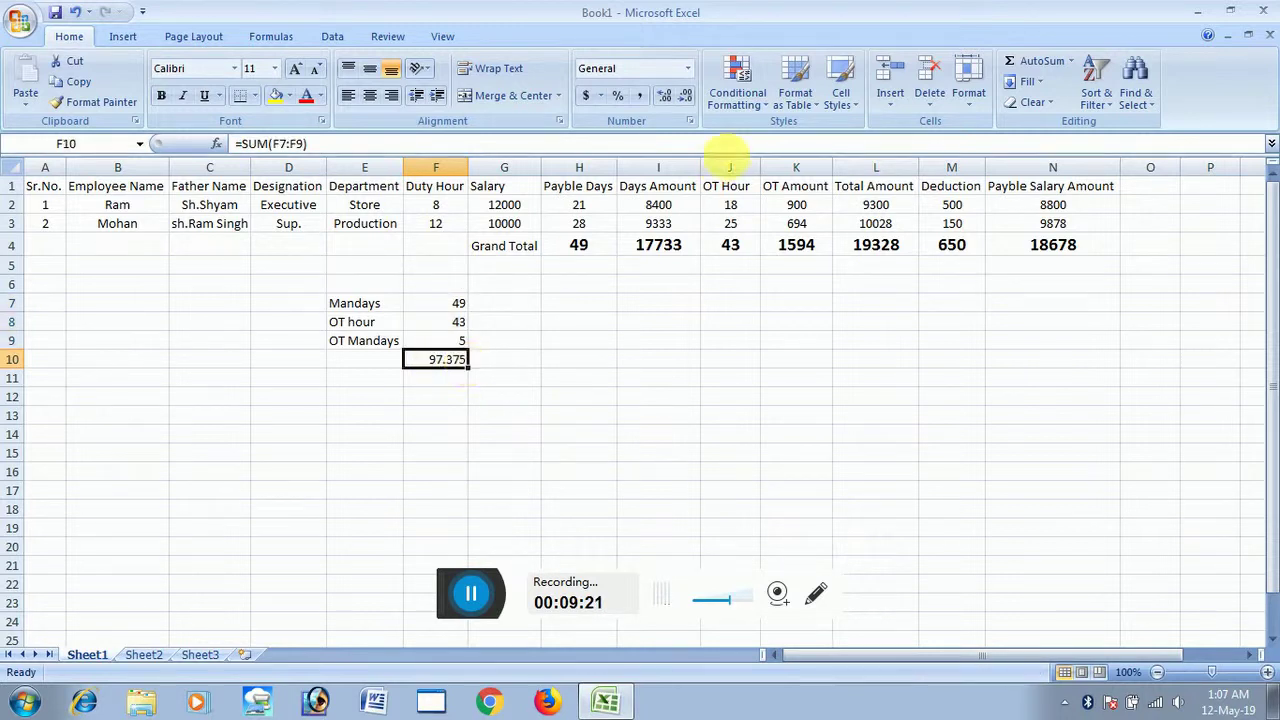
click(687, 96)
click(368, 367)
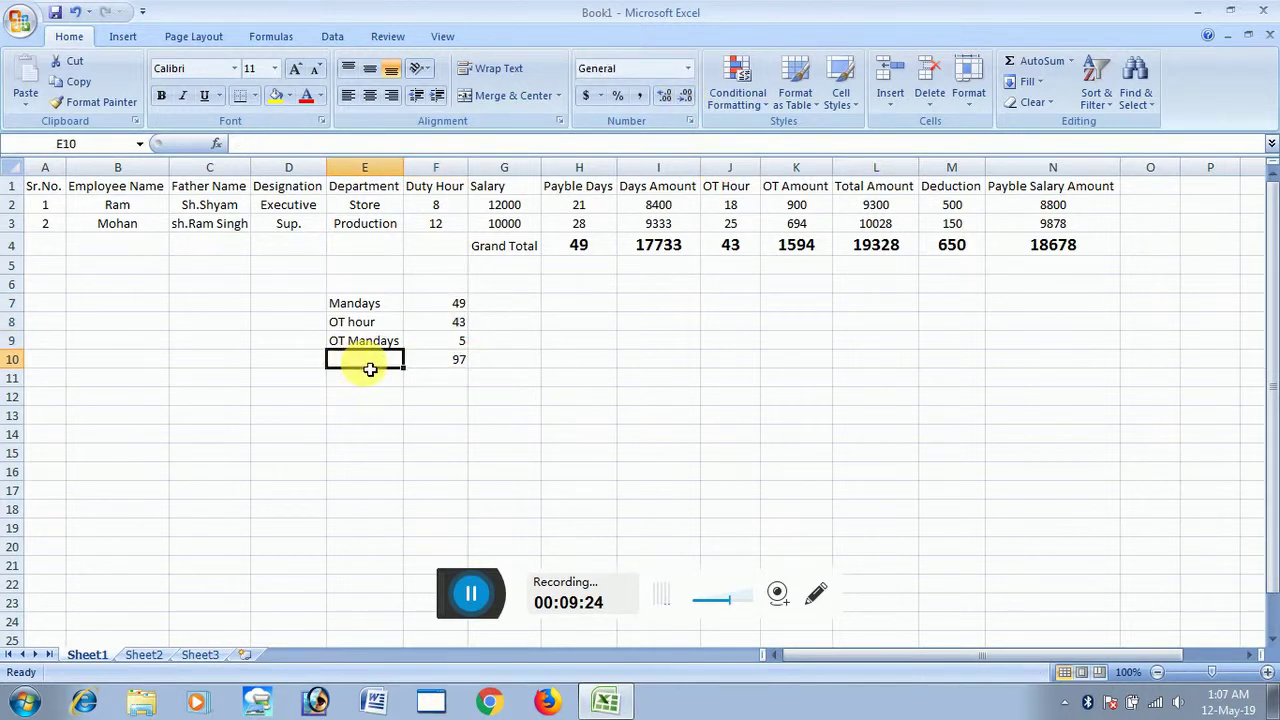
text(Total Mandays)
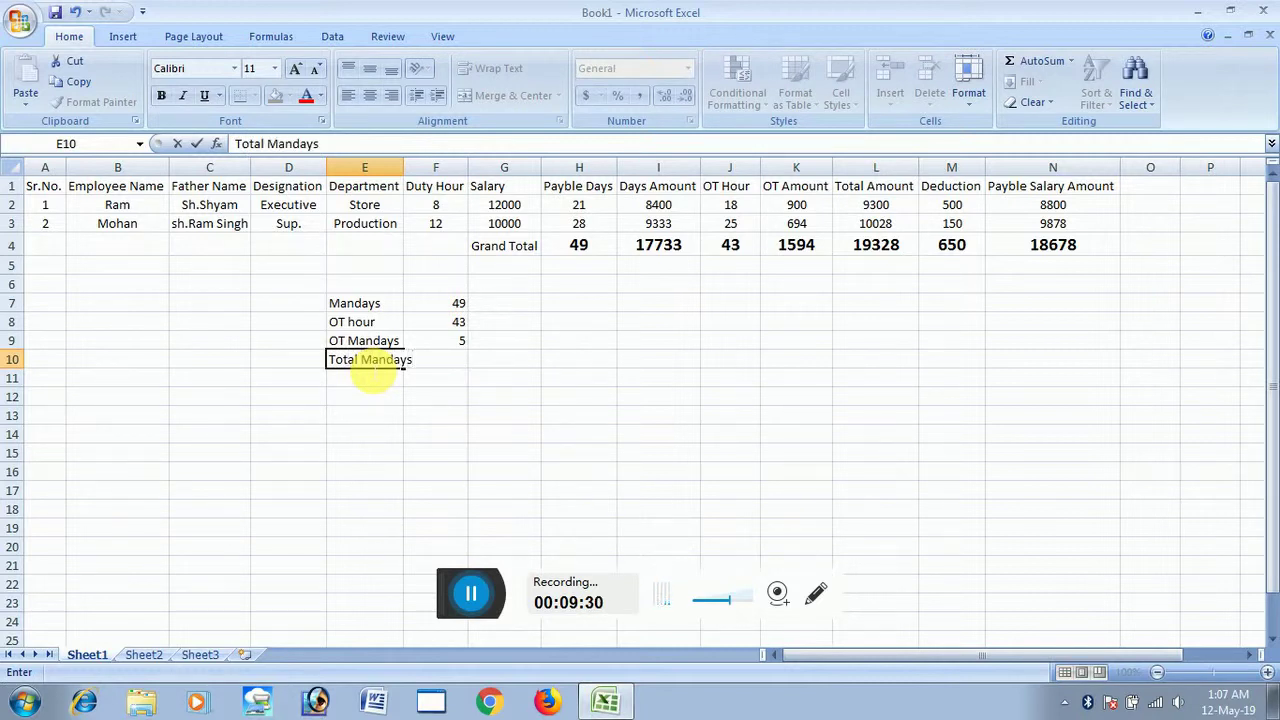
click(449, 436)
Step: Autofit column E to its labels and select the Total Mandays value 97 in F10
double_click(404, 167)
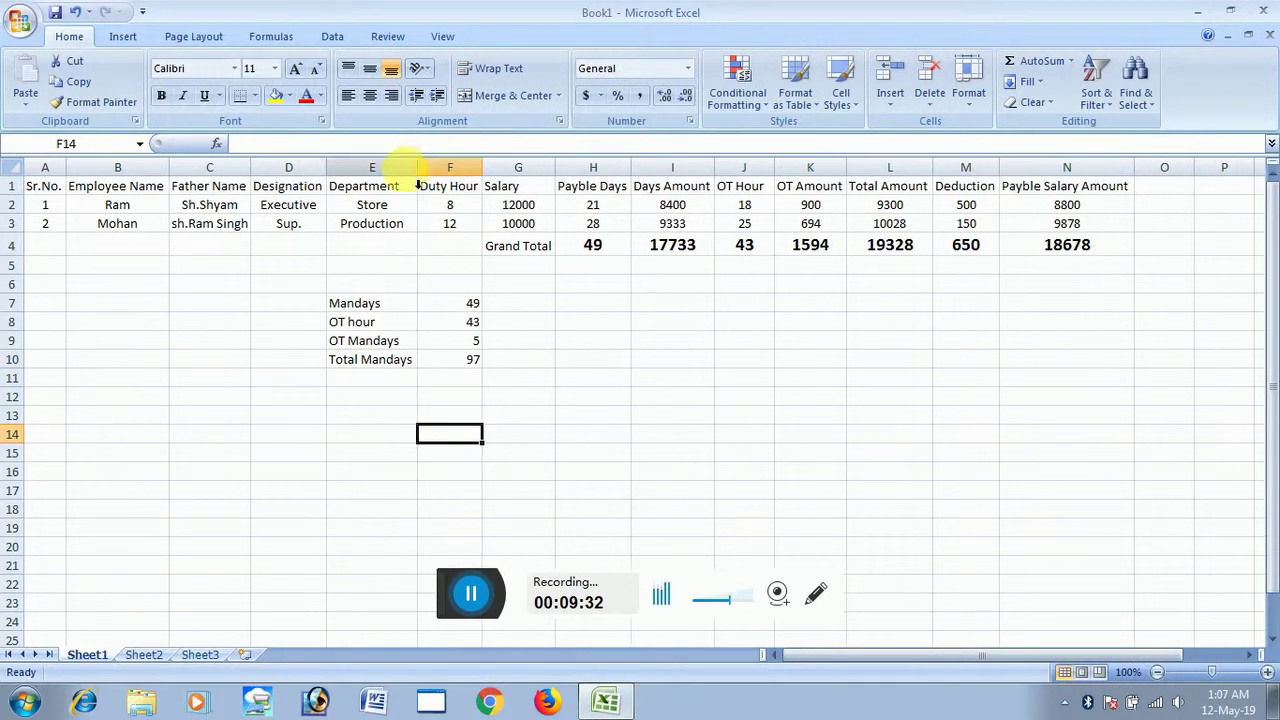
click(460, 366)
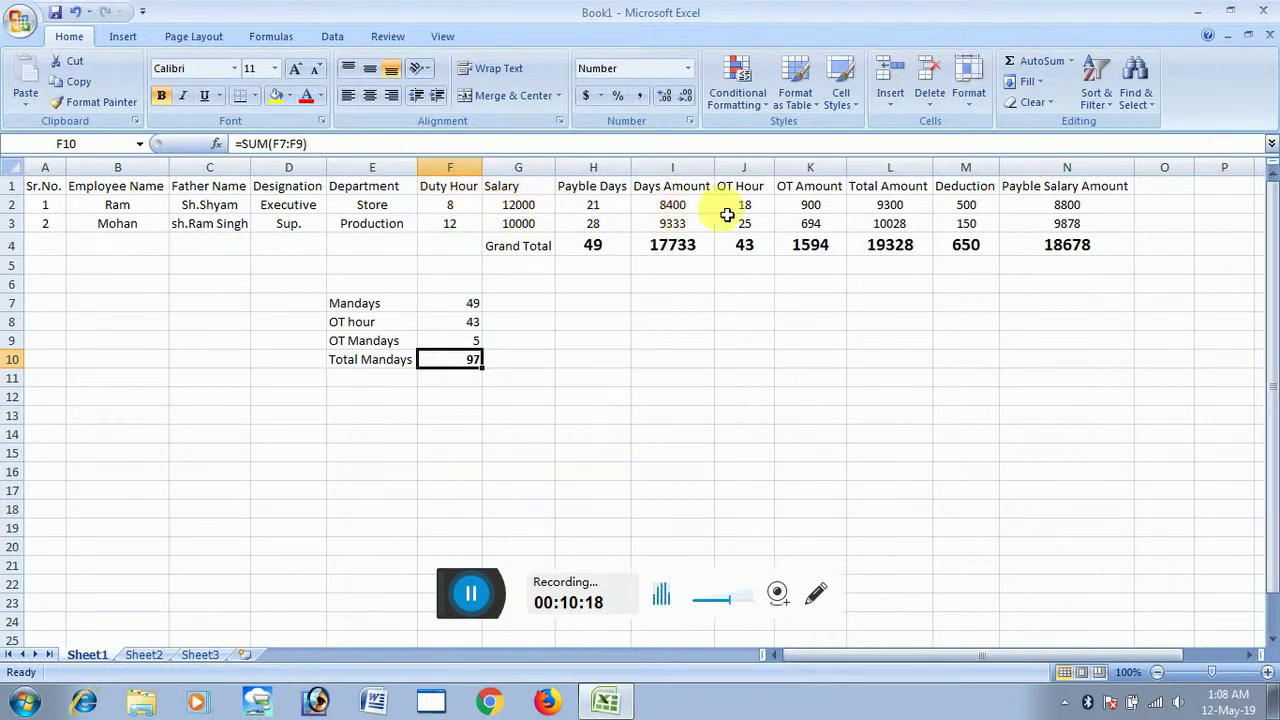
click(515, 208)
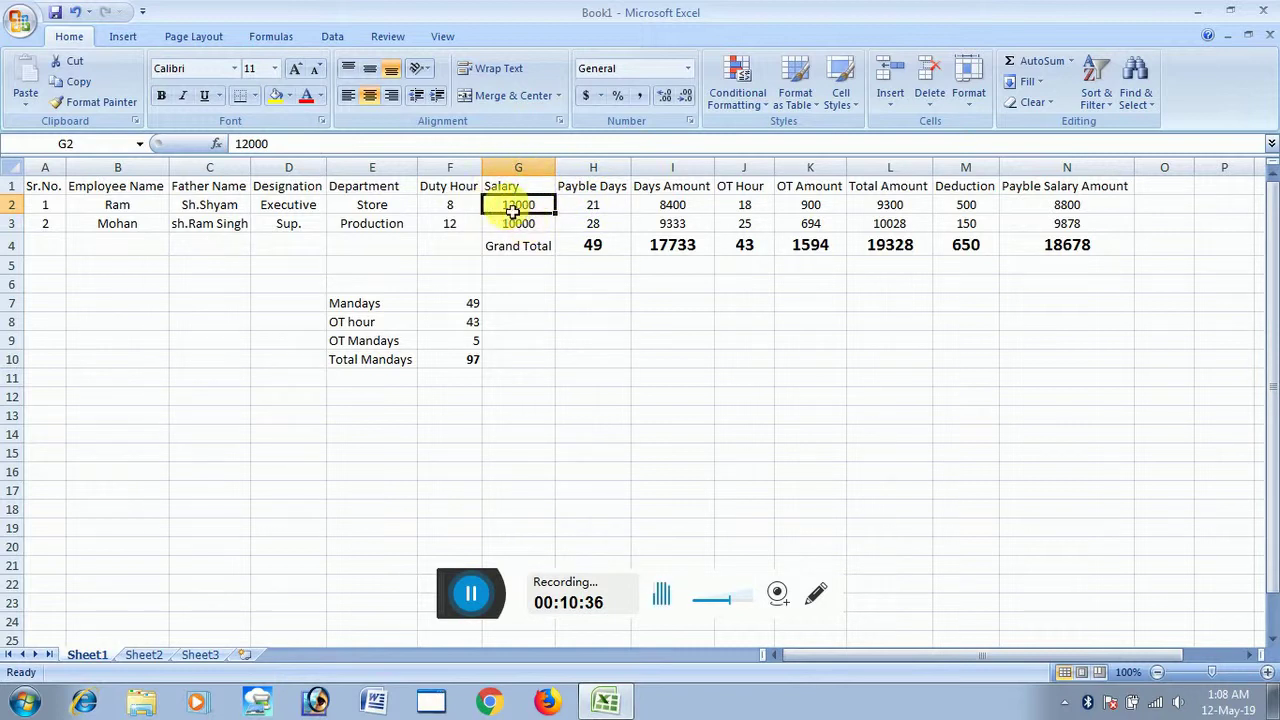
click(905, 207)
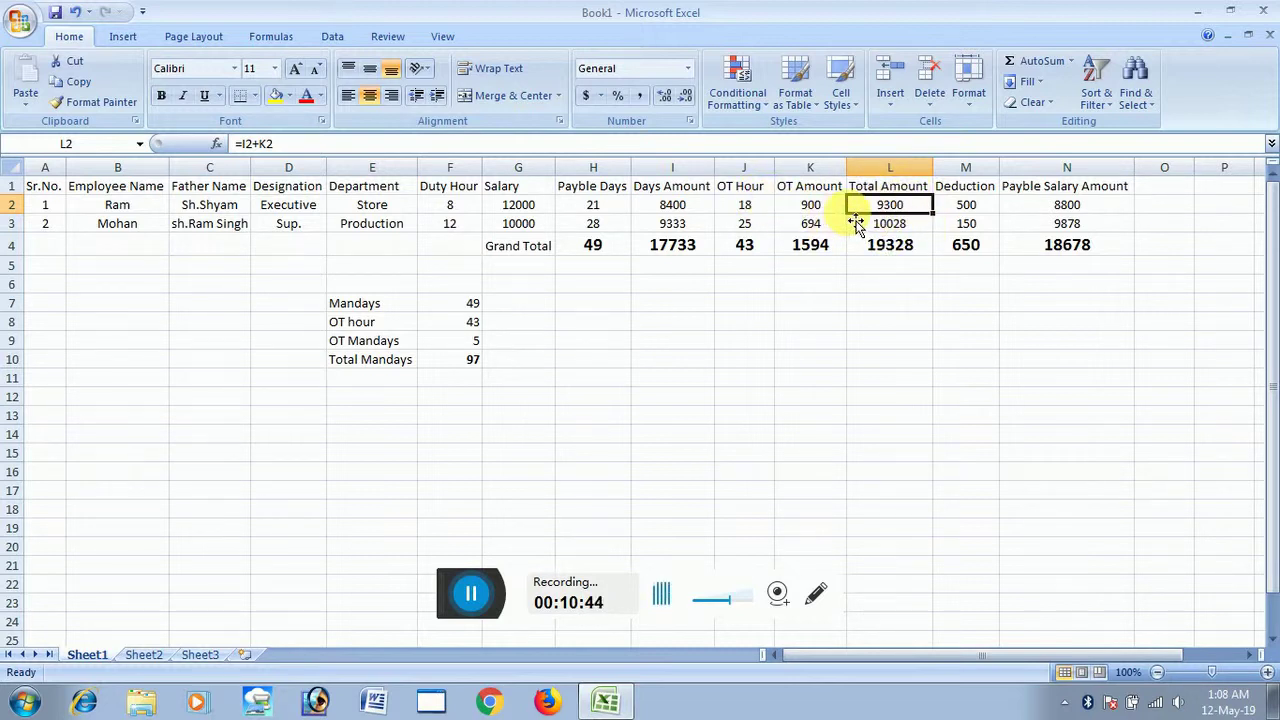
click(713, 364)
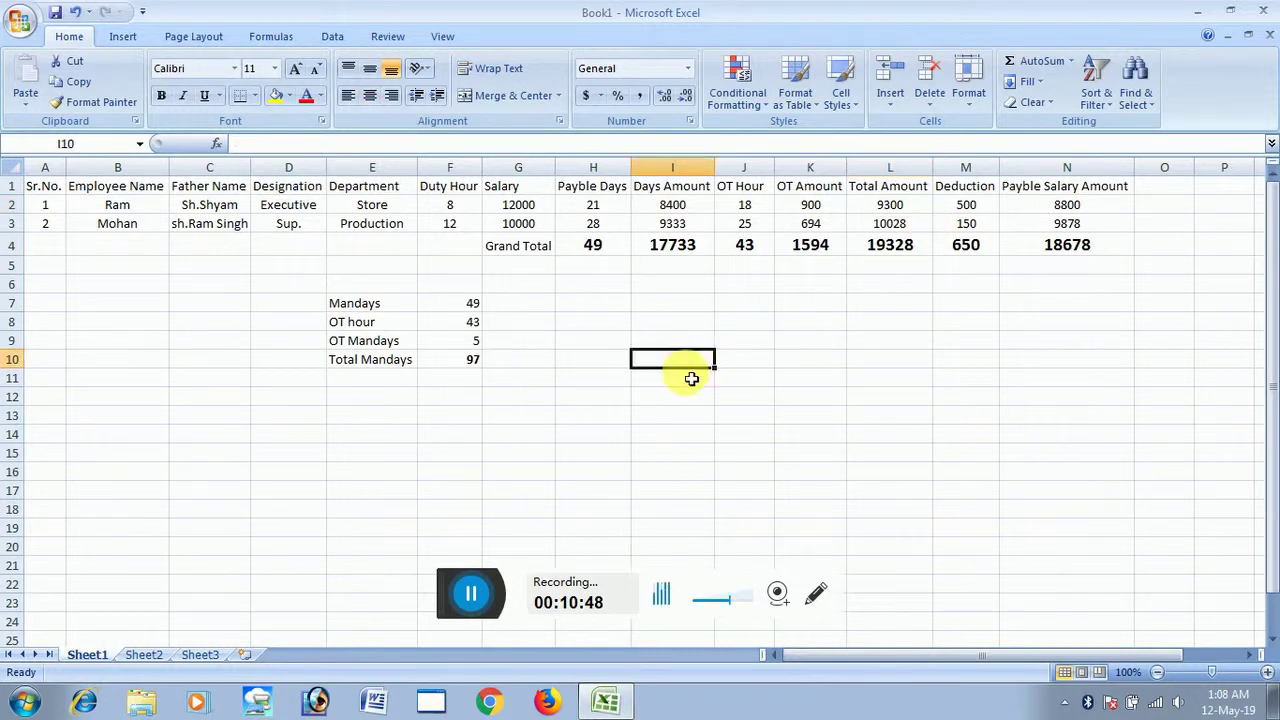